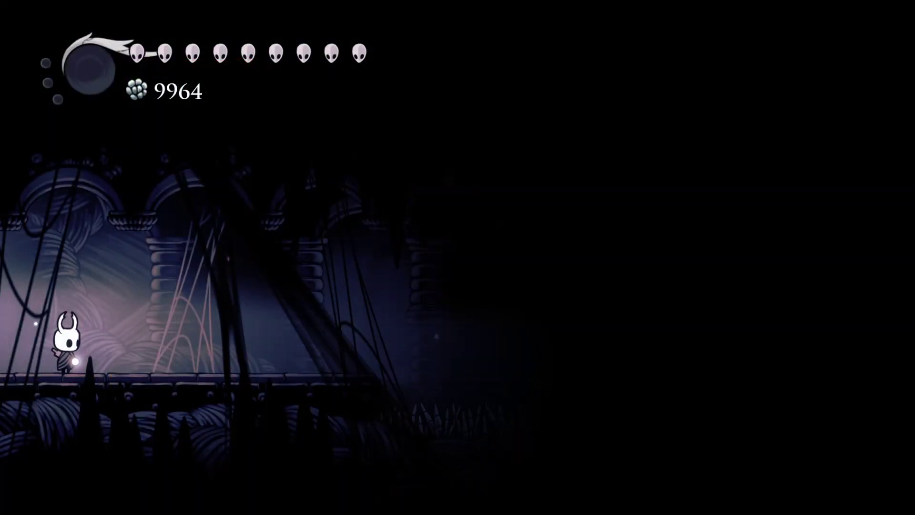
# Walk the knight right, dashing over the spike pit and jumping toward the upper room
pyautogui.press('Right')
pyautogui.press('Right')
pyautogui.press('c')
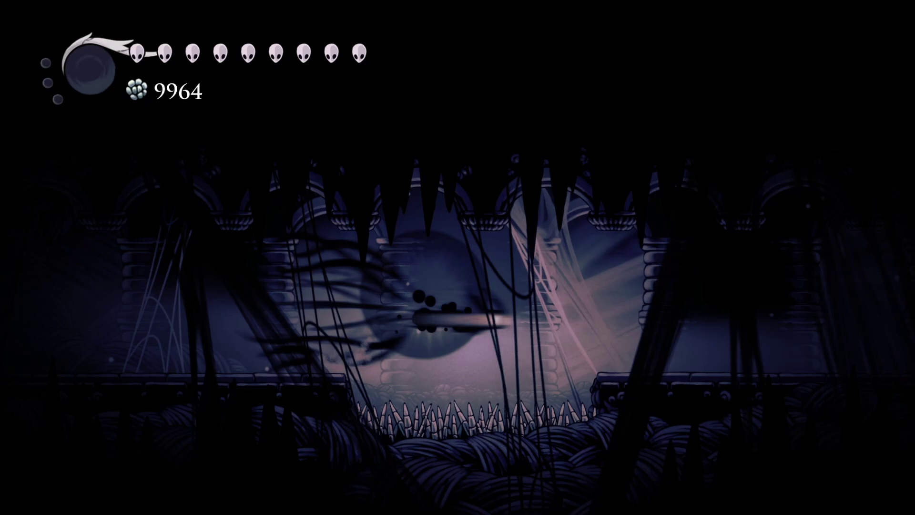
pyautogui.press('Right')
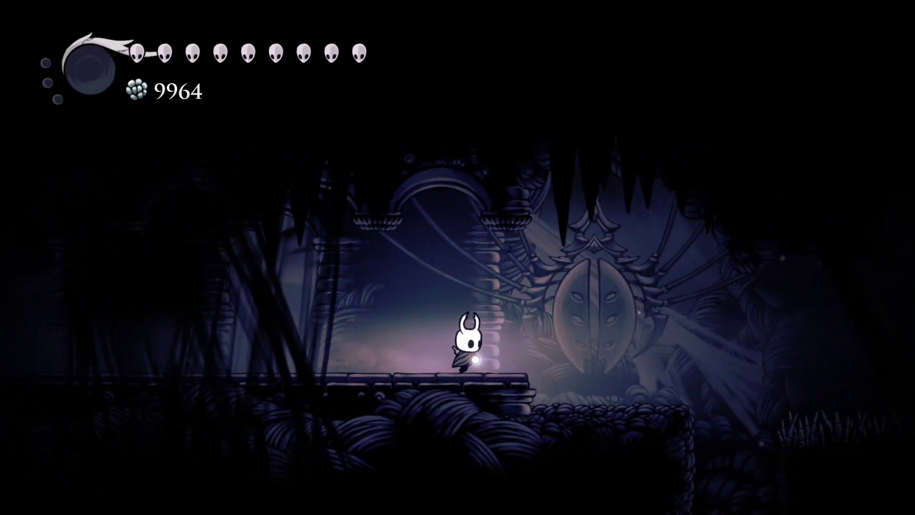
pyautogui.press('z')
pyautogui.press('Right')
# Dash right, then wall-jump and slash up the pillar shaft into the web-filled caverns
pyautogui.press('c')
pyautogui.press('z')
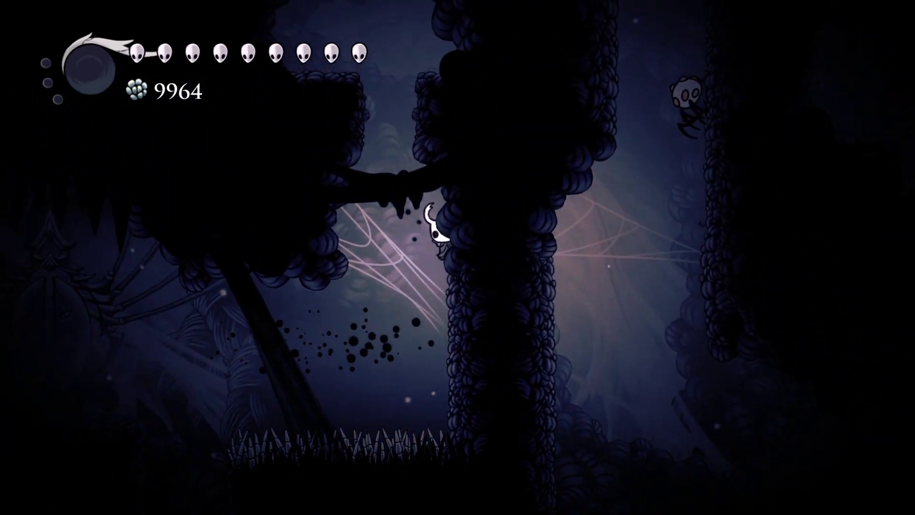
pyautogui.press('z')
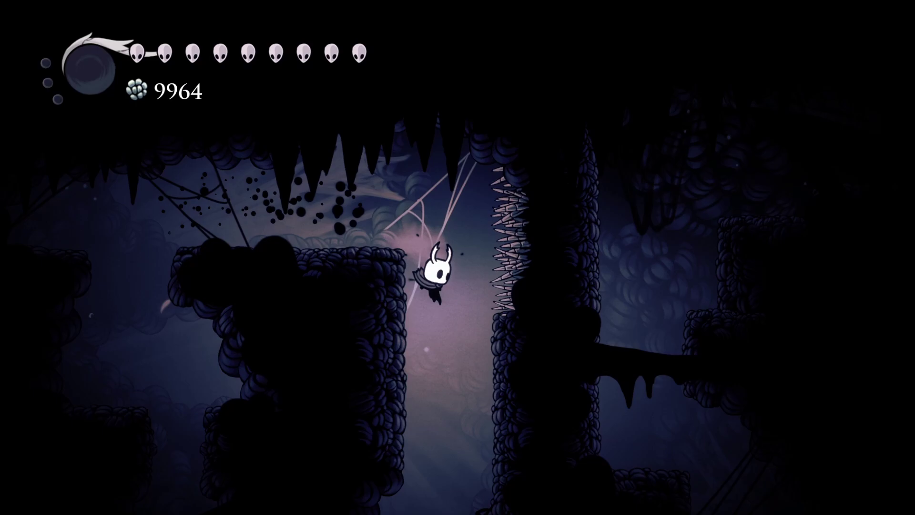
pyautogui.press('x')
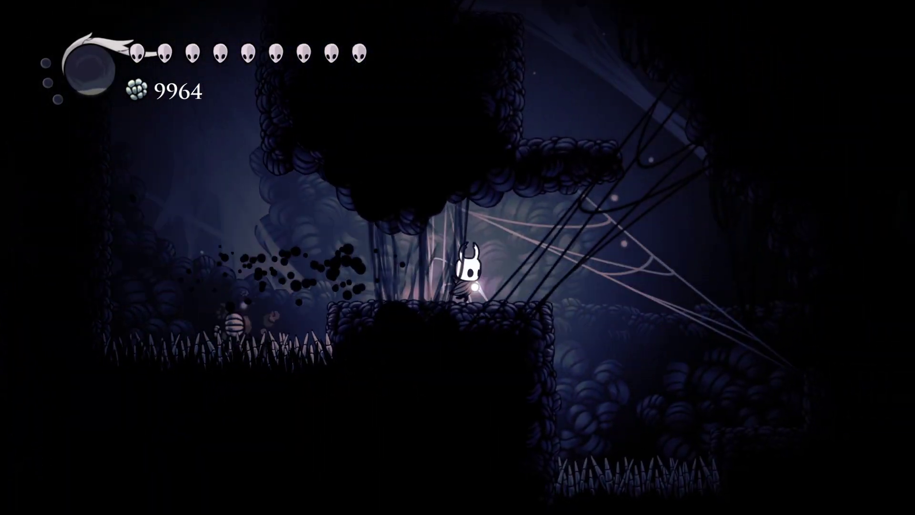
pyautogui.press('z')
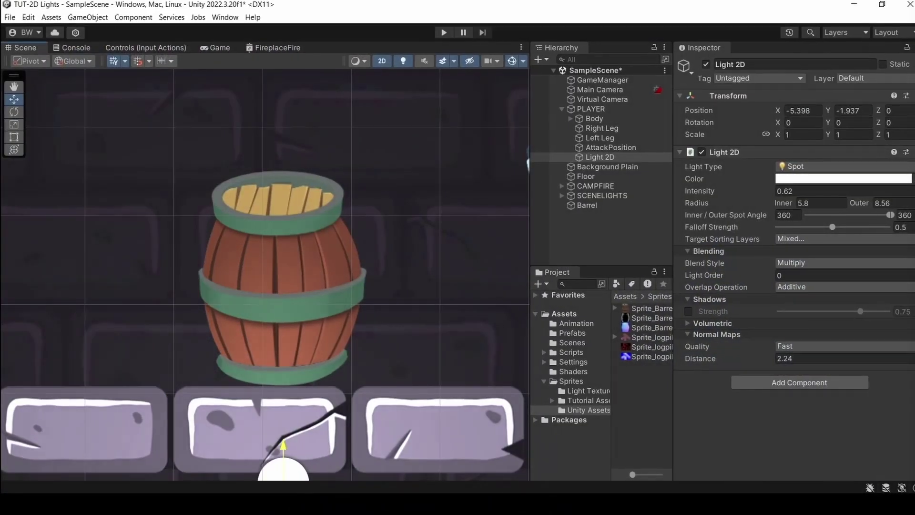
pyautogui.moveTo(297, 479); pyautogui.dragTo(195, 178)
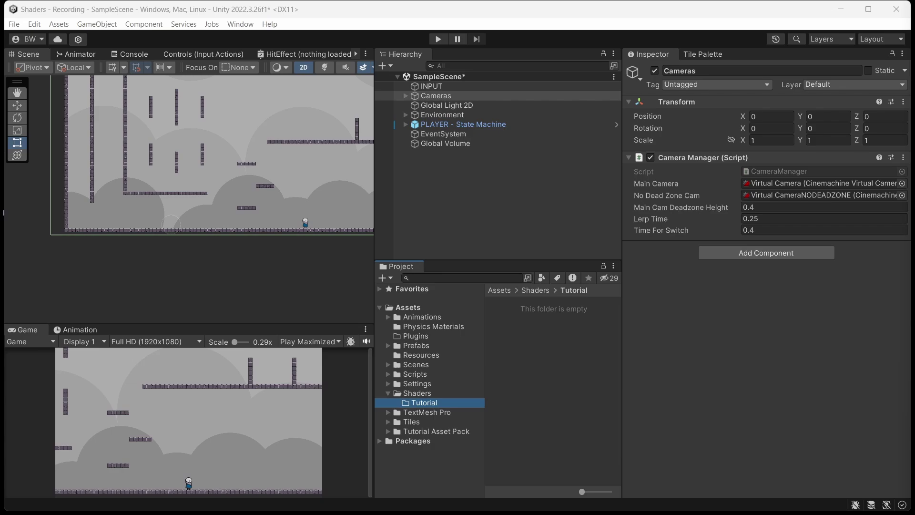
# Create a URP Sprite Unlit Shader Graph named FakeLight in the Tutorial folder
pyautogui.rightClick(524, 324)
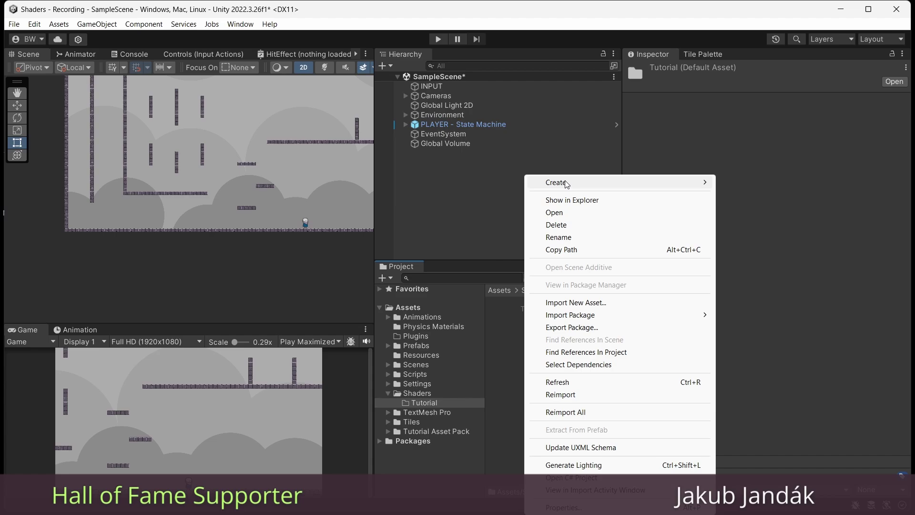
pyautogui.moveTo(566, 184)
pyautogui.moveTo(770, 100)
pyautogui.moveTo(695, 101)
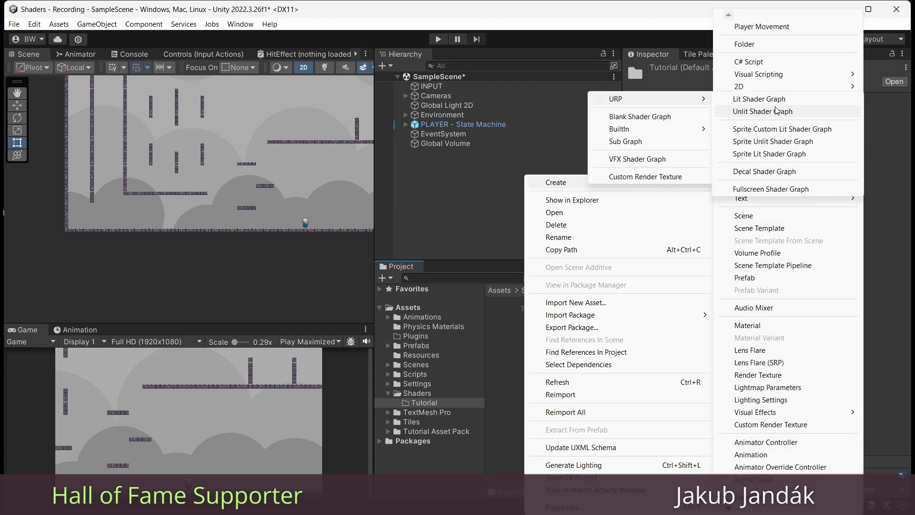
pyautogui.click(760, 141)
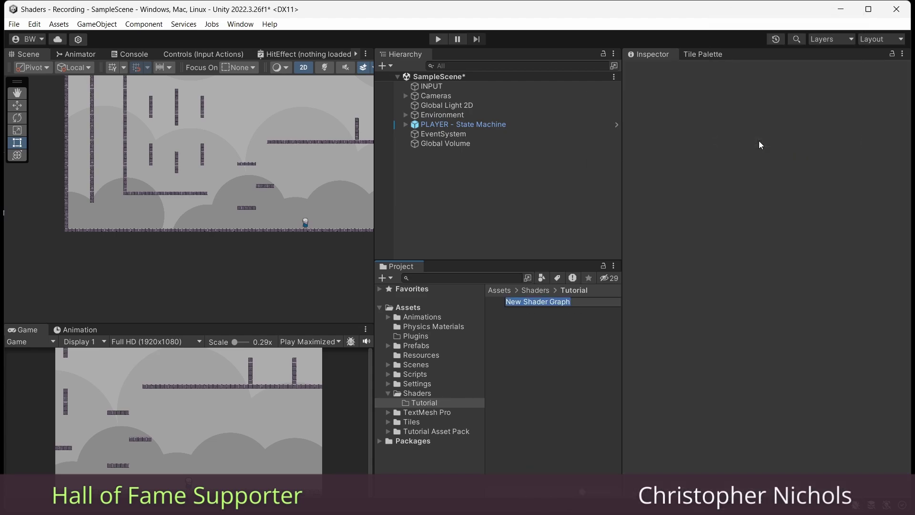
pyautogui.write('FakeLight')
pyautogui.press('Return')
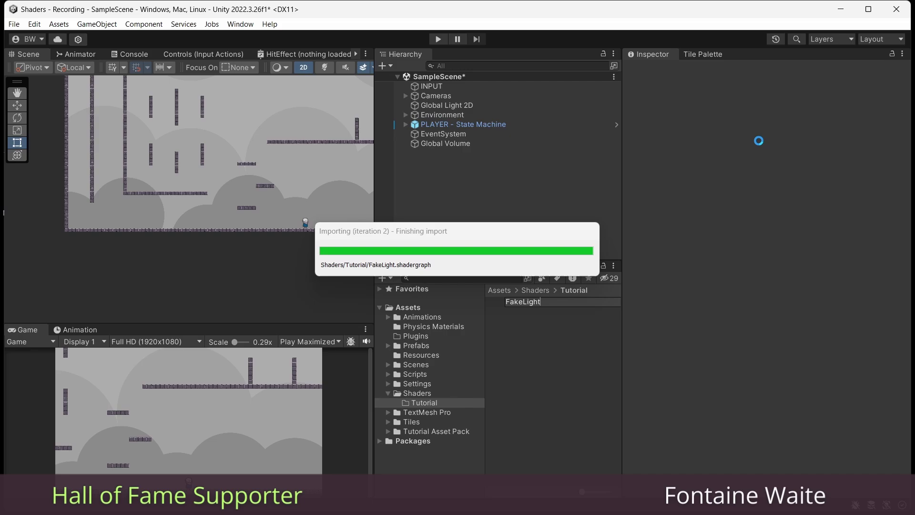
# In the FakeLight graph, add a Texture 2D property MainTex with Corner as its default
pyautogui.click(766, 98)
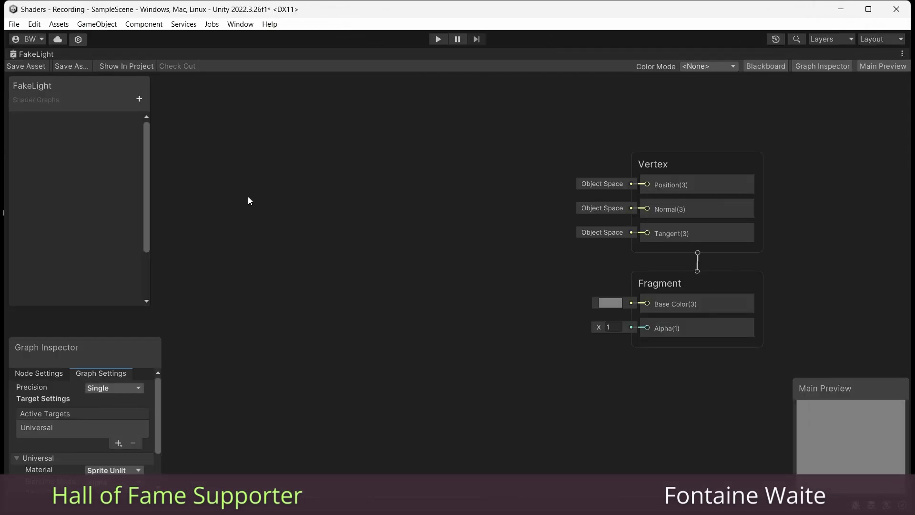
pyautogui.click(139, 99)
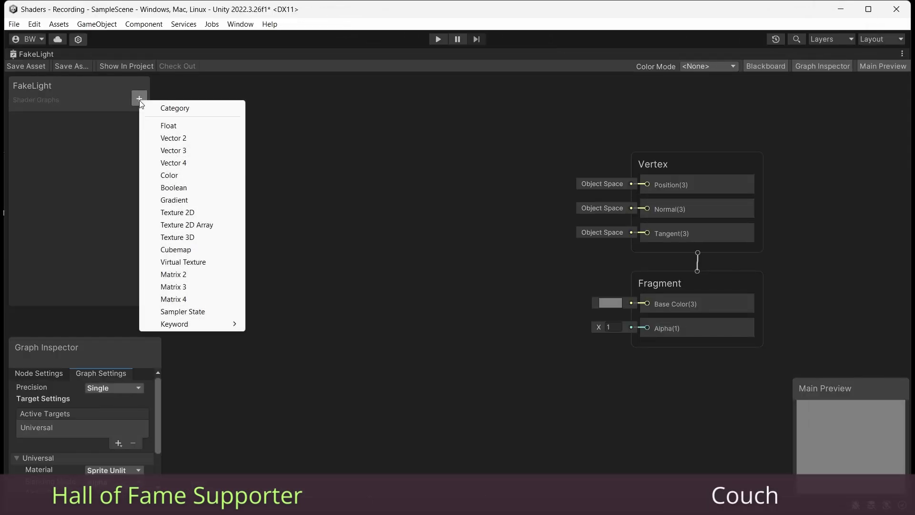
pyautogui.click(186, 213)
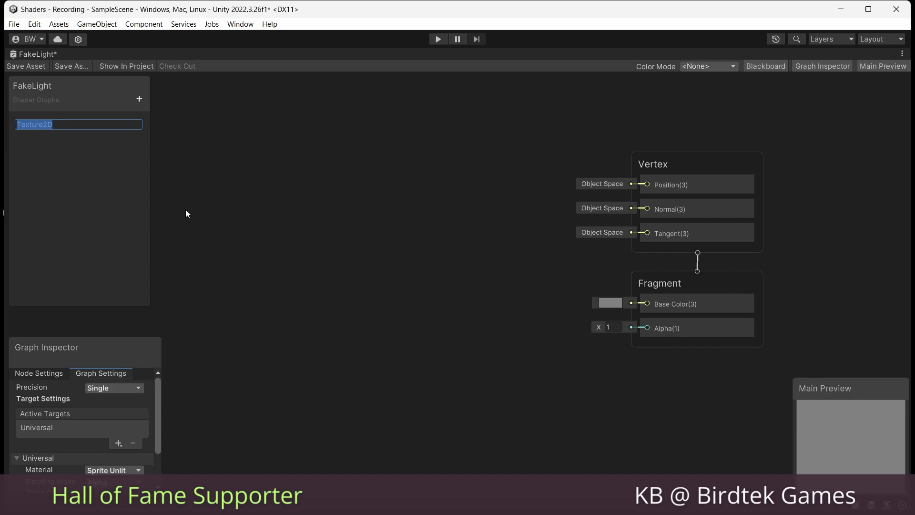
pyautogui.write('MainTex')
pyautogui.press('Return')
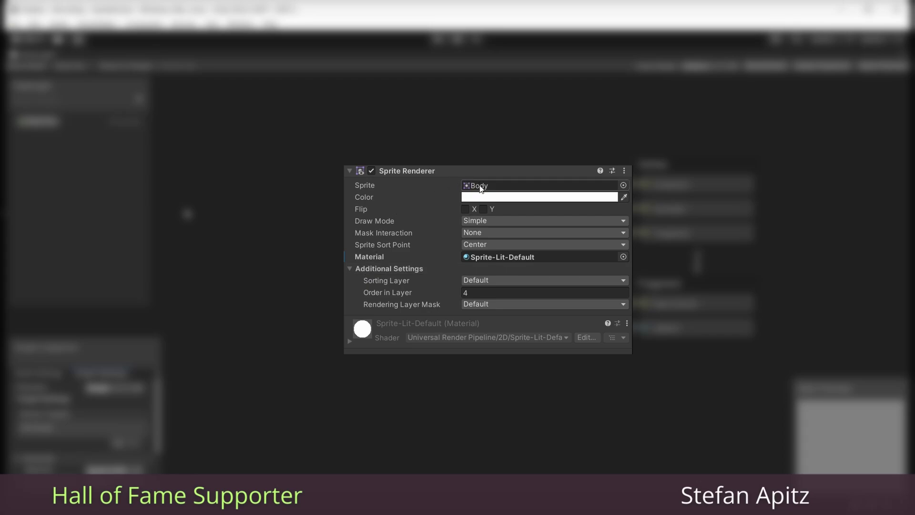
pyautogui.click(40, 122)
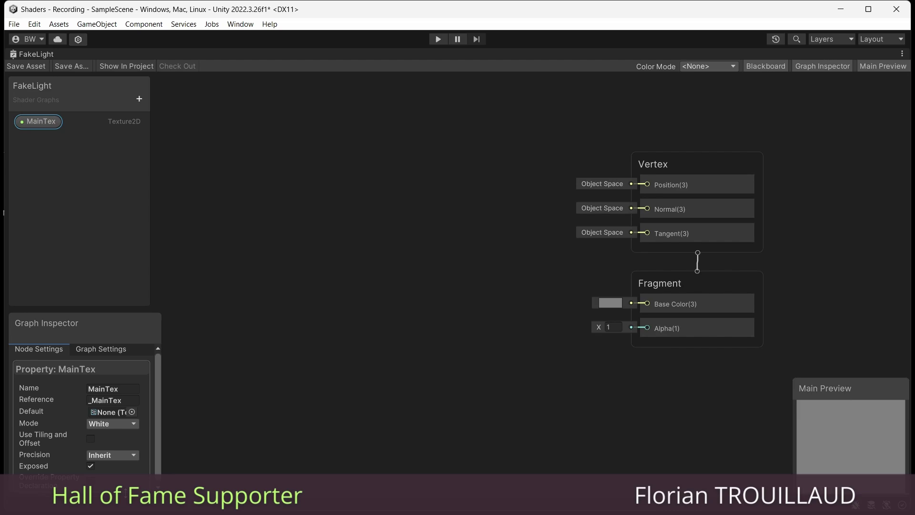
pyautogui.click(132, 411)
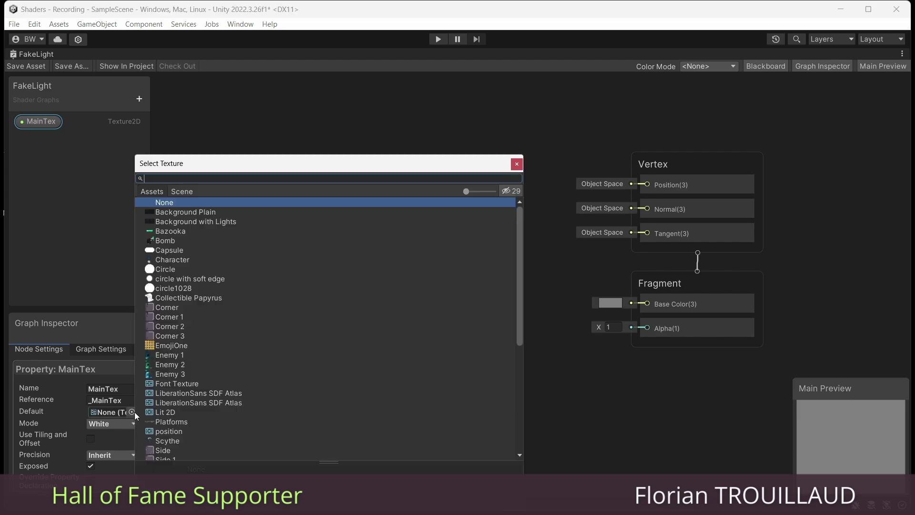
pyautogui.doubleClick(167, 307)
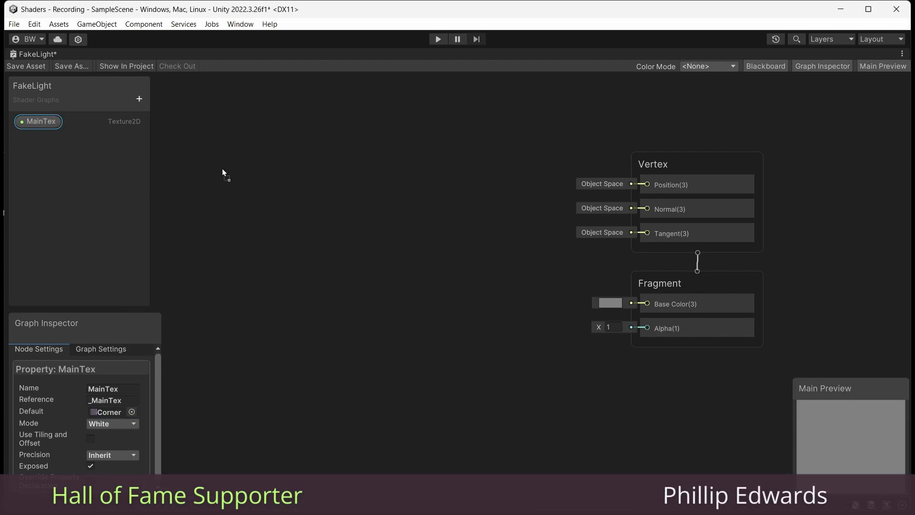
# Drop MainTex onto the graph and wire it into a new Sample Texture 2D node
pyautogui.moveTo(222, 171); pyautogui.dragTo(382, 192)
pyautogui.write('sample')
pyautogui.press('Return')
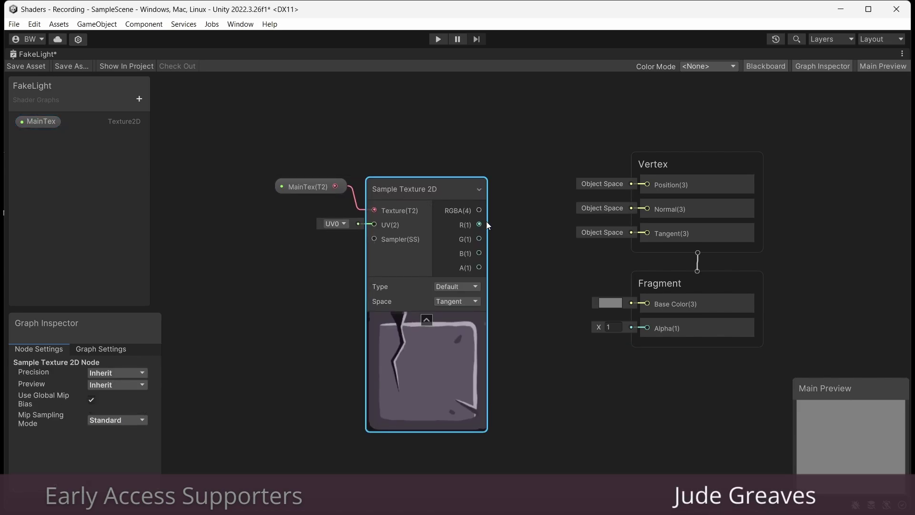
# Wire the Sample Texture 2D RGBA output into Fragment Base Color and move the texture nodes left
pyautogui.moveTo(479, 210); pyautogui.dragTo(647, 305)
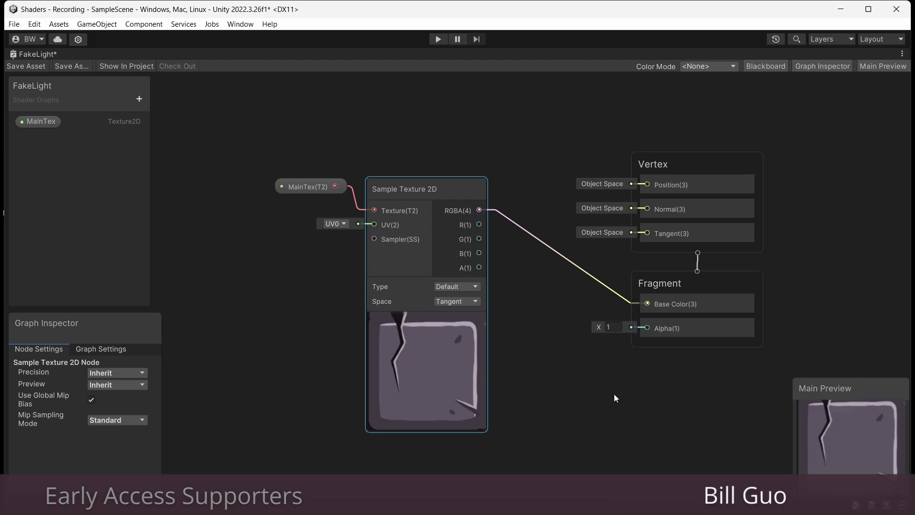
pyautogui.scroll(-5, 614, 393)
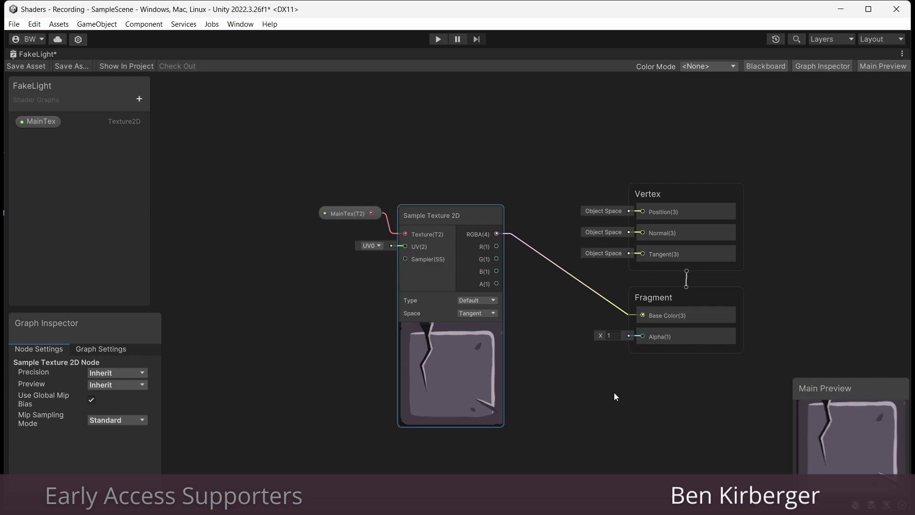
pyautogui.moveTo(425, 266); pyautogui.dragTo(372, 242)
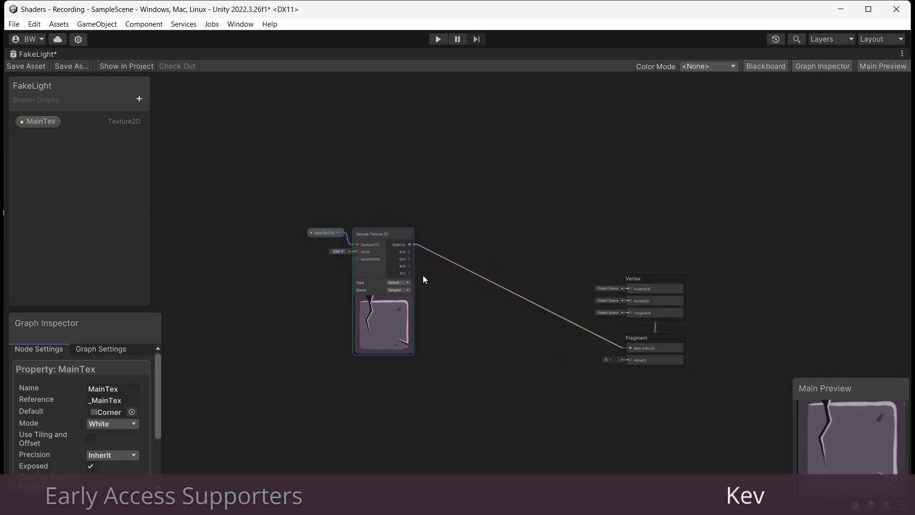
pyautogui.scroll(1, 447, 297)
pyautogui.moveTo(447, 296); pyautogui.dragTo(447, 227, button='middle')
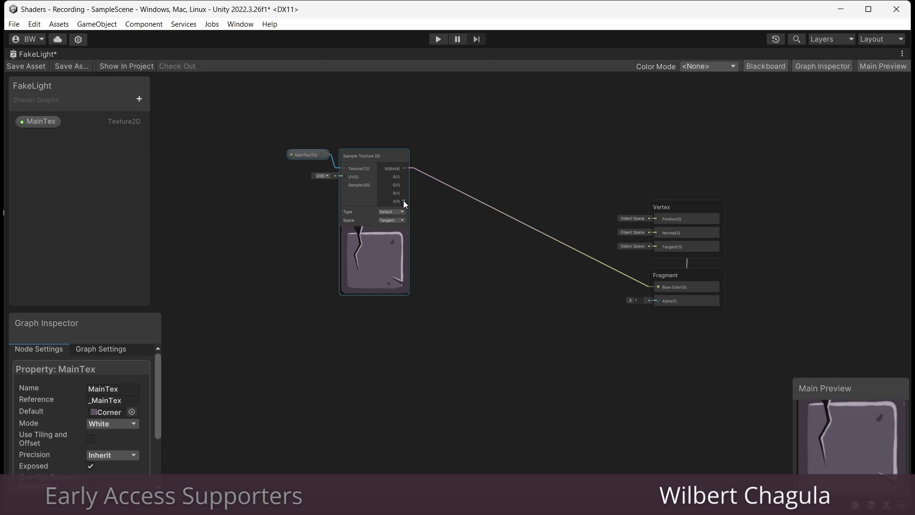
# Branch a Subtract node from the sampled texture's A(1) output
pyautogui.moveTo(403, 200); pyautogui.dragTo(462, 291)
pyautogui.write('sub')
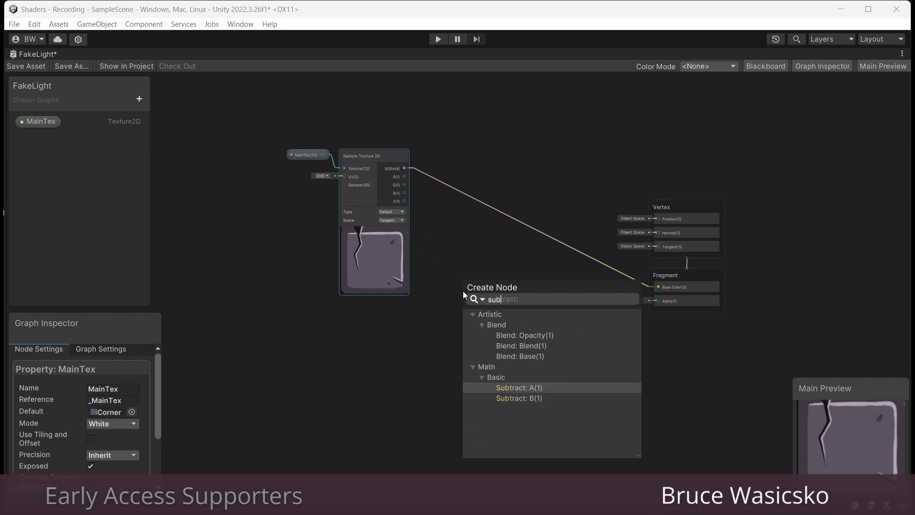
pyautogui.press('Return')
pyautogui.moveTo(416, 371); pyautogui.dragTo(714, 298, button='middle')
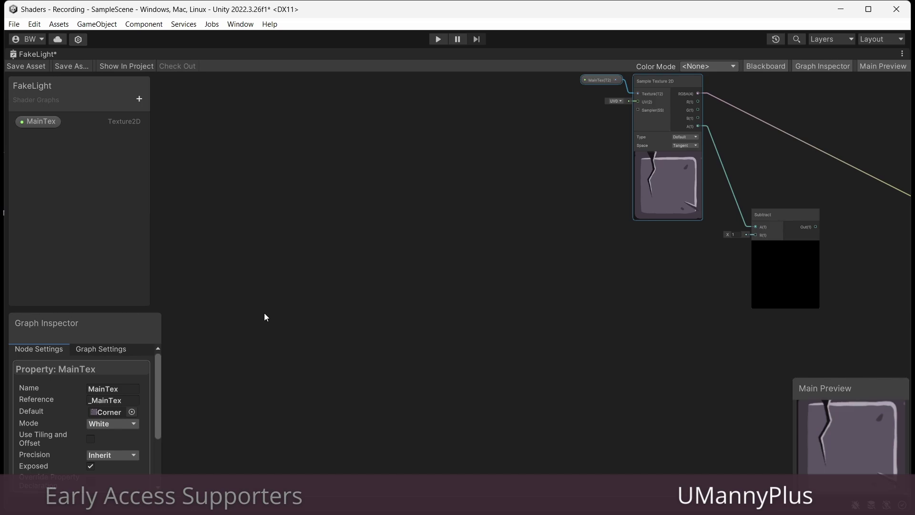
# Add a Polar Coordinates node and wire its output into a new Split node
pyautogui.press('space')
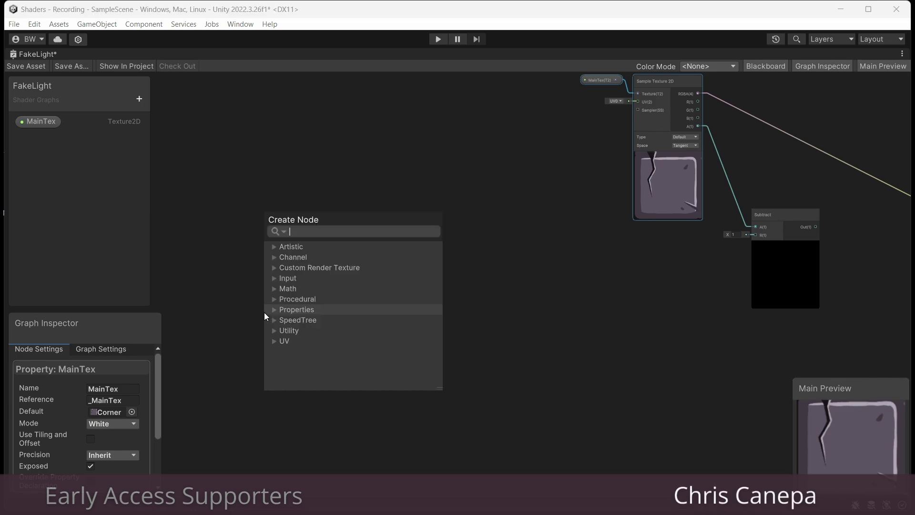
pyautogui.write('polar')
pyautogui.press('Return')
pyautogui.moveTo(282, 330); pyautogui.dragTo(279, 276)
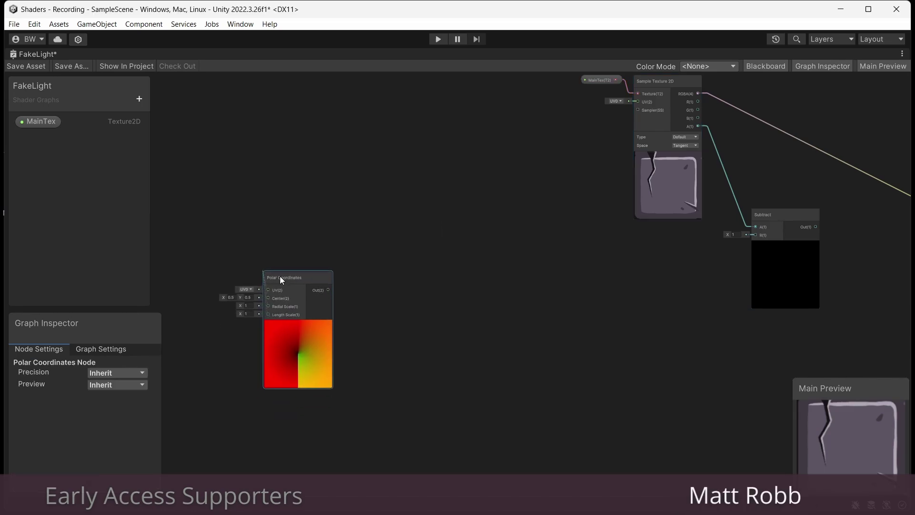
pyautogui.scroll(1, 281, 281)
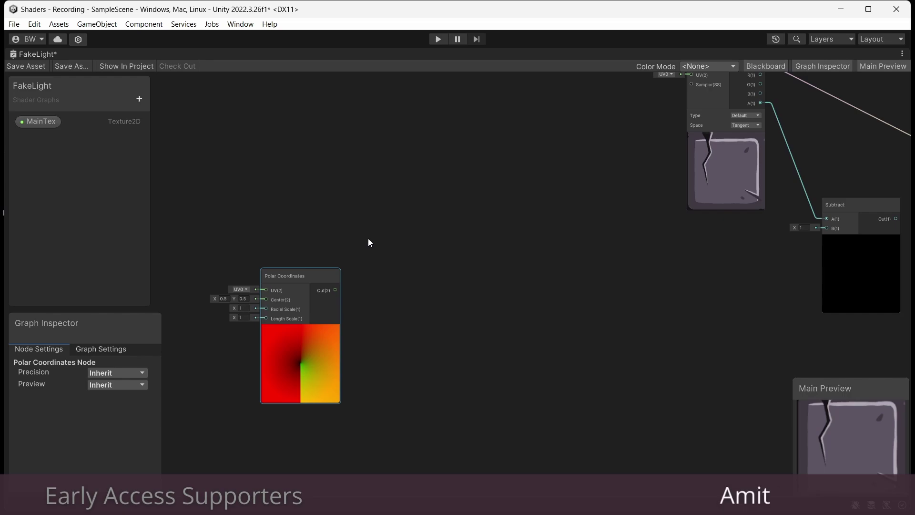
pyautogui.moveTo(335, 289); pyautogui.dragTo(366, 285)
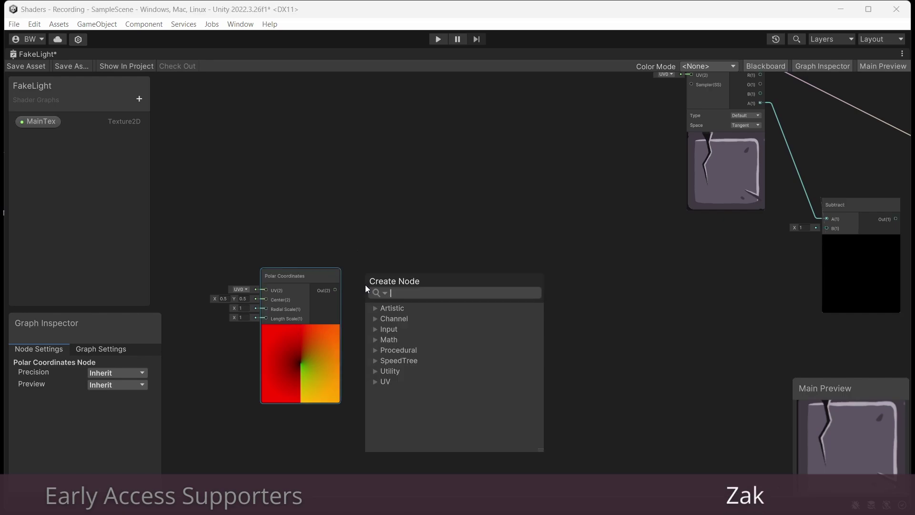
pyautogui.write('spl')
pyautogui.press('Return')
pyautogui.click(371, 281)
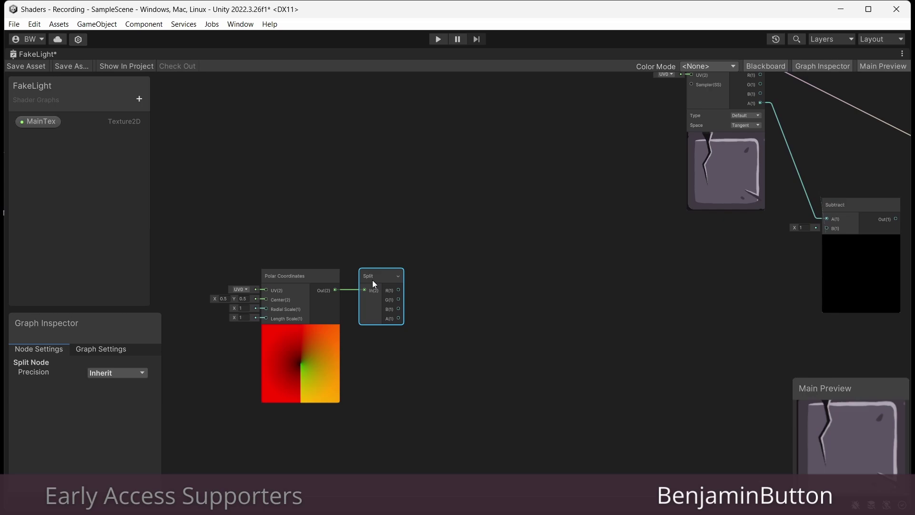
# Feed Split's R(1) channel into a Preview node aligned beside the Split
pyautogui.moveTo(399, 290); pyautogui.dragTo(439, 290)
pyautogui.write('prev')
pyautogui.press('Return')
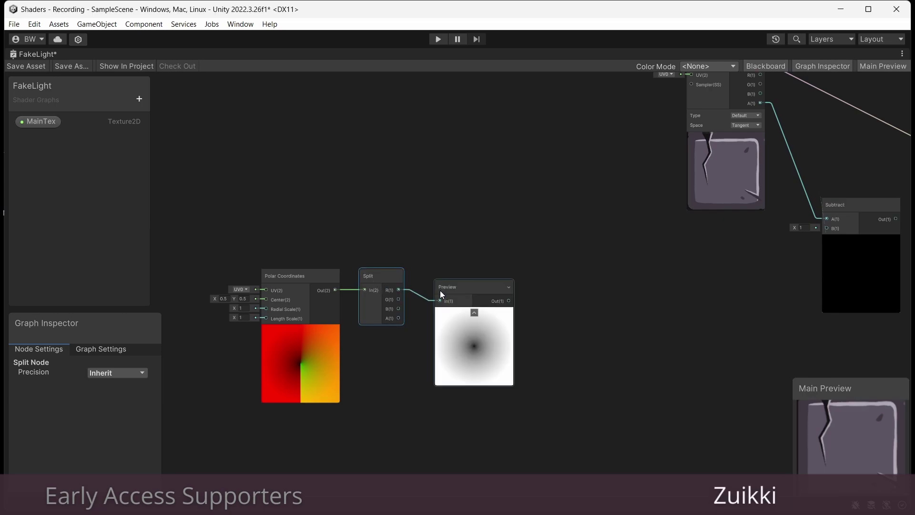
pyautogui.moveTo(456, 279); pyautogui.dragTo(451, 276)
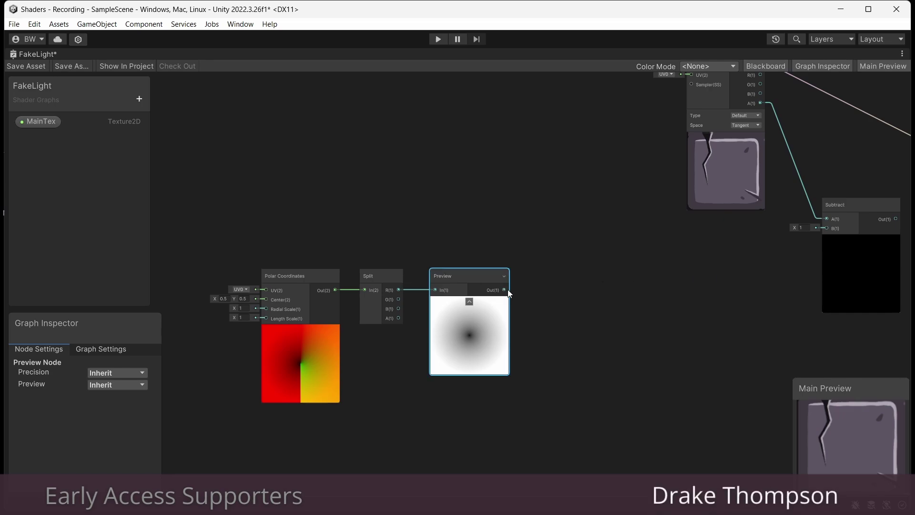
pyautogui.moveTo(504, 290); pyautogui.dragTo(534, 289)
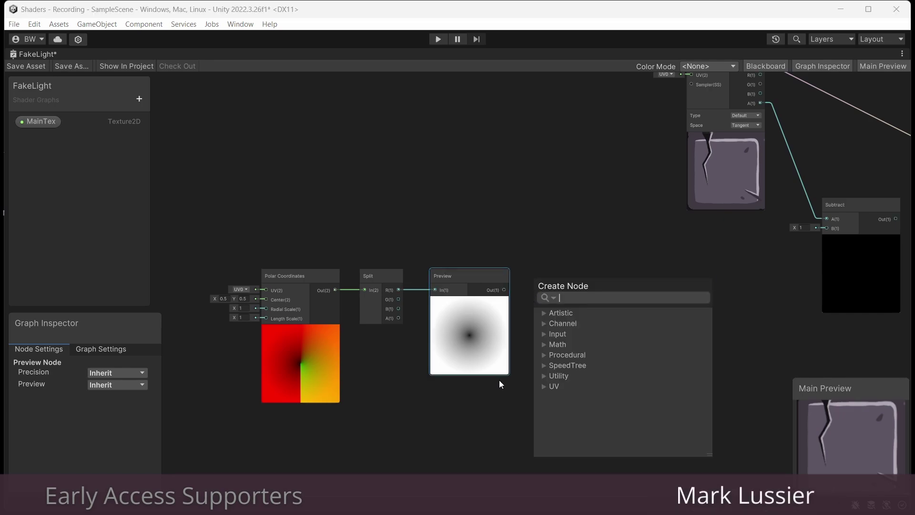
# Add a One Minus node after the Preview to invert the gradient
pyautogui.write('one')
pyautogui.press('Return')
pyautogui.moveTo(566, 301); pyautogui.dragTo(570, 285)
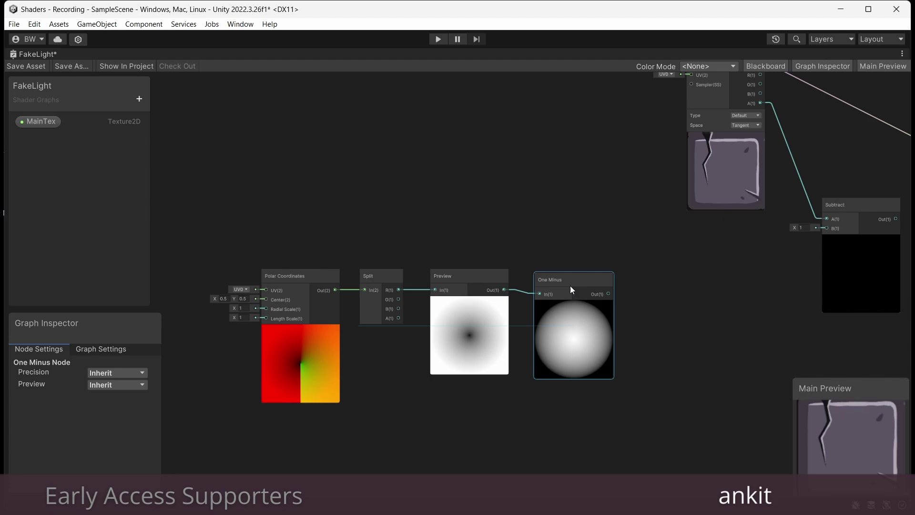
# Add a Float property DarknessStrength in slider mode with a maximum of 200
pyautogui.click(140, 99)
pyautogui.click(161, 126)
pyautogui.write('Dark')
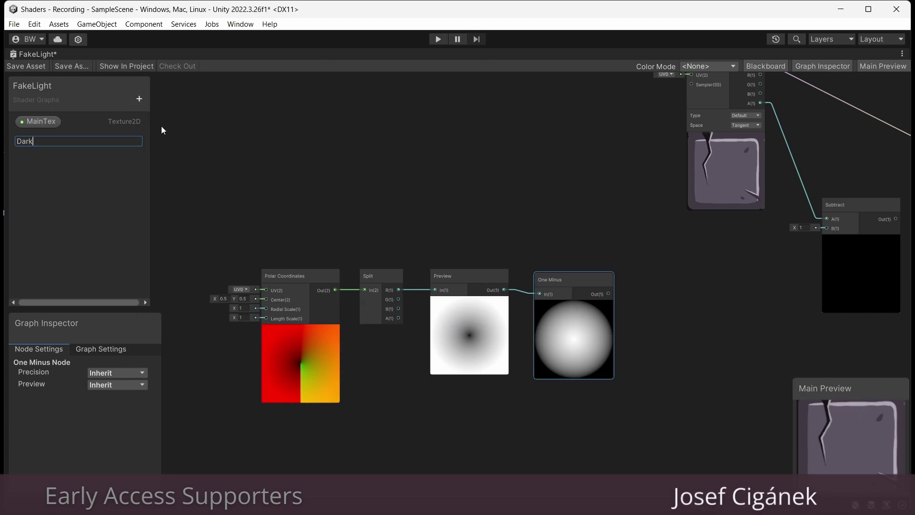
pyautogui.write('nessStrength')
pyautogui.press('Return')
pyautogui.click(68, 136)
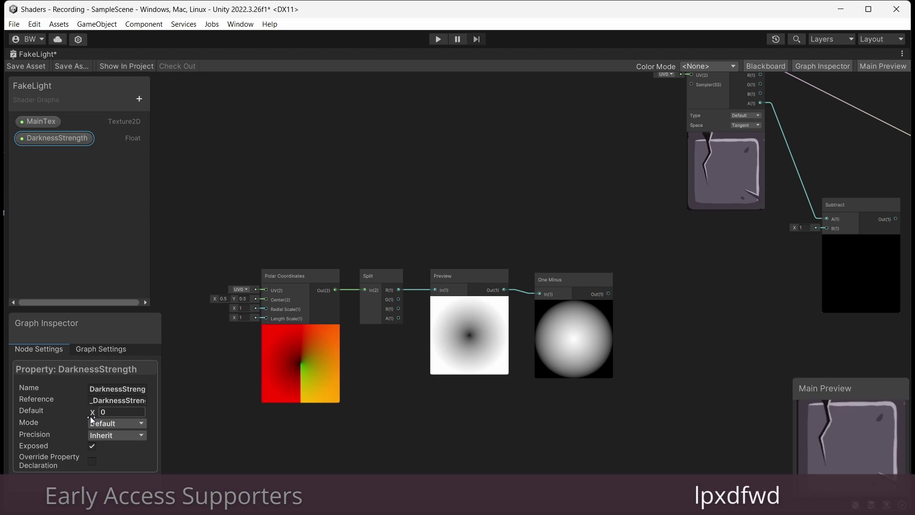
pyautogui.click(90, 416)
pyautogui.click(99, 431)
pyautogui.write('200')
pyautogui.click(117, 410)
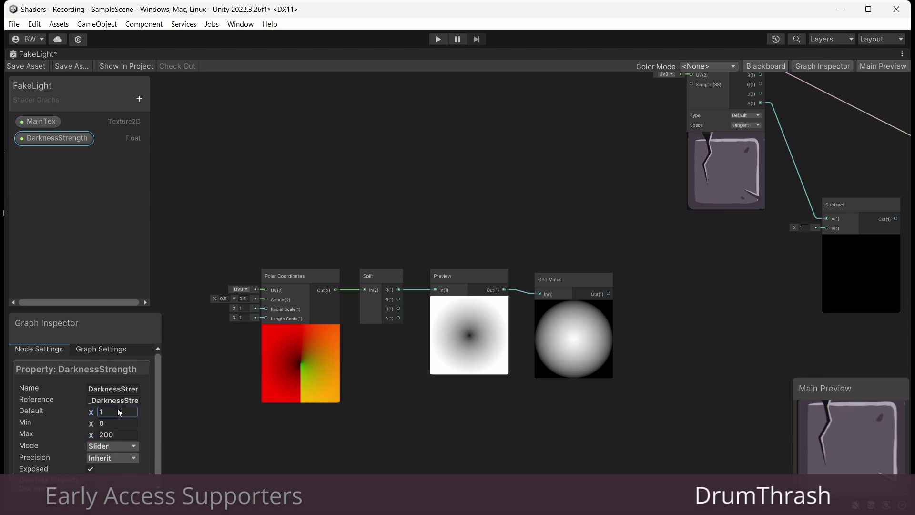
# Feed One Minus into a new Power node and shift the gradient chain left
pyautogui.moveTo(568, 279); pyautogui.dragTo(658, 281)
pyautogui.write('power')
pyautogui.press('Return')
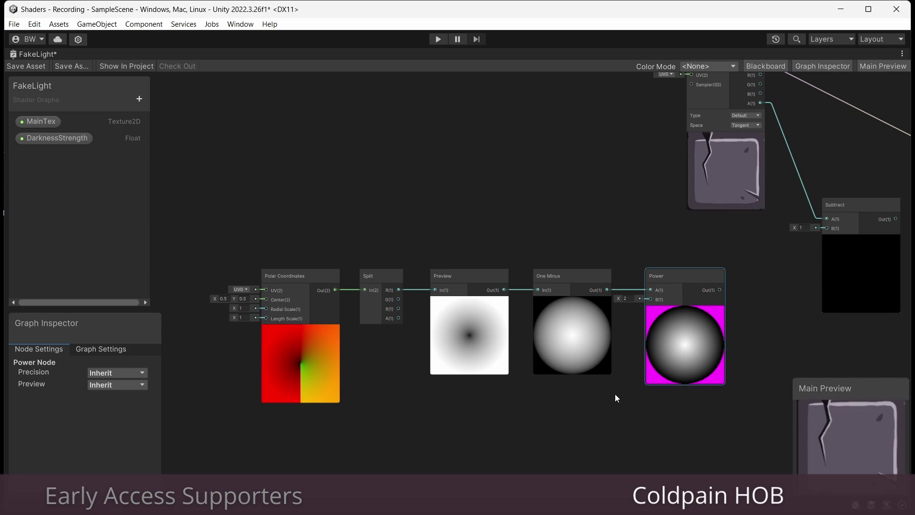
pyautogui.moveTo(685, 279); pyautogui.dragTo(716, 278)
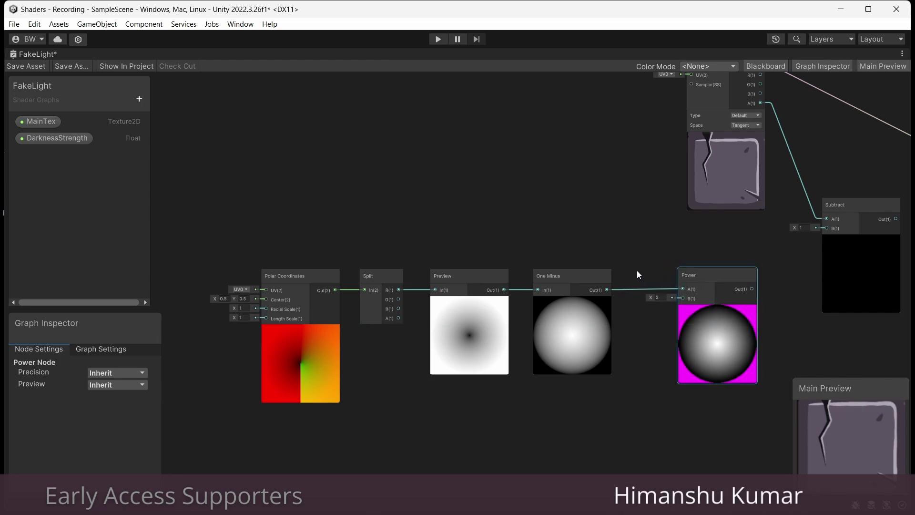
pyautogui.moveTo(637, 274); pyautogui.dragTo(256, 274)
pyautogui.moveTo(688, 271); pyautogui.dragTo(578, 238)
pyautogui.click(608, 324)
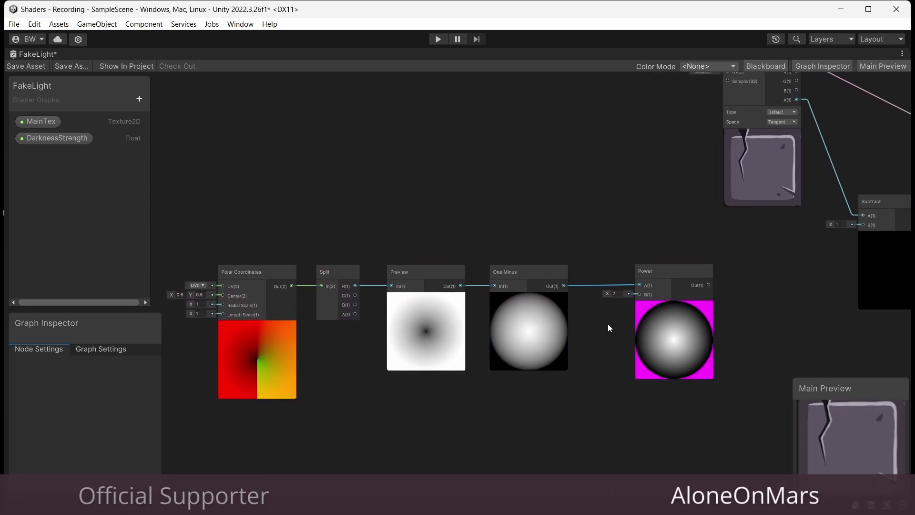
# Insert a Clamp node between One Minus and Power's A input
pyautogui.moveTo(637, 285); pyautogui.dragTo(586, 396)
pyautogui.write('clamp')
pyautogui.press('Down')
pyautogui.press('Return')
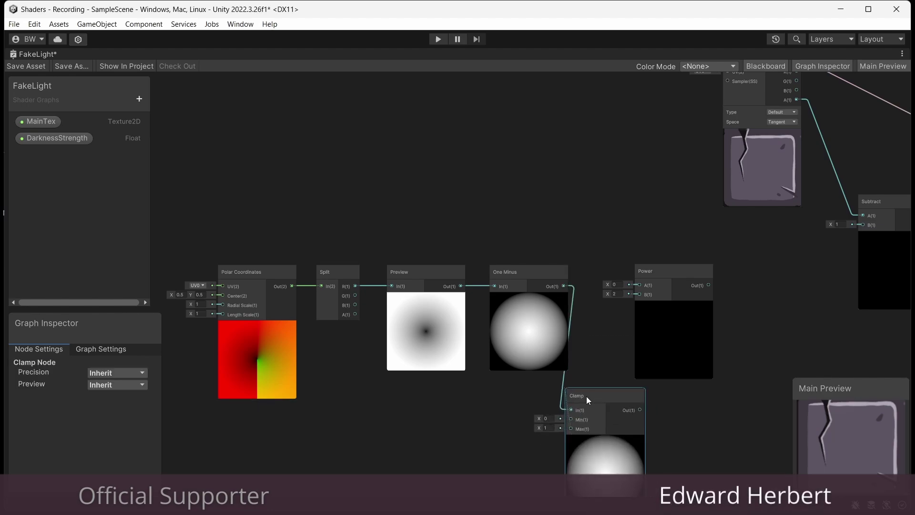
pyautogui.moveTo(639, 409); pyautogui.dragTo(637, 289)
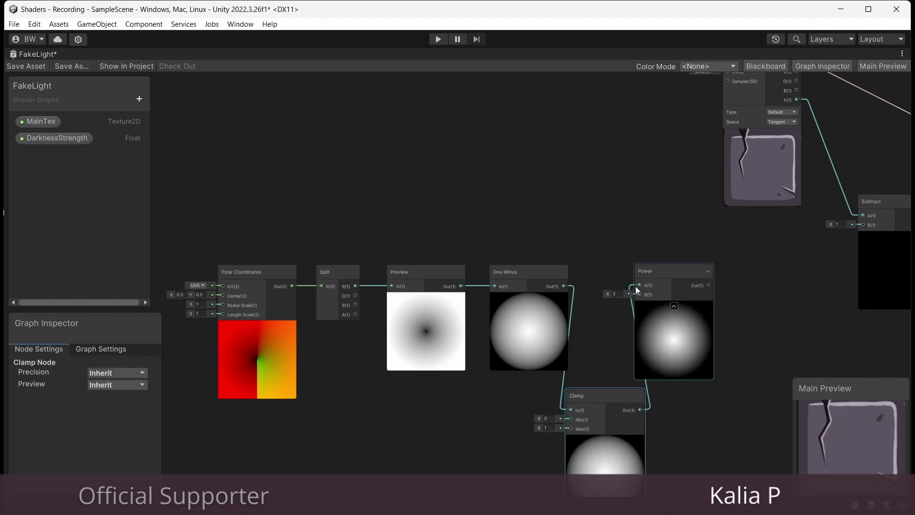
# Wire DarknessStrength into Power B, tidy the node layout, and test its default value
pyautogui.moveTo(54, 137); pyautogui.dragTo(636, 295)
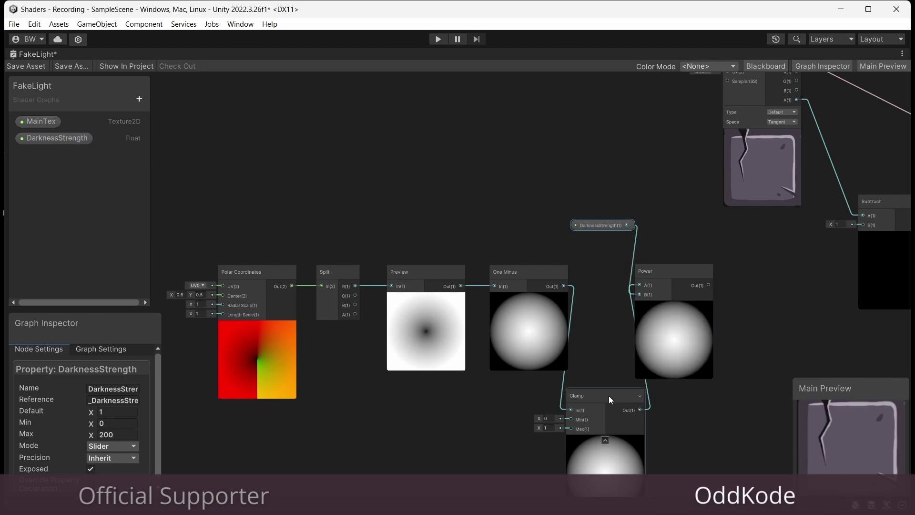
pyautogui.moveTo(608, 396); pyautogui.dragTo(526, 137)
pyautogui.moveTo(600, 225); pyautogui.dragTo(596, 429)
pyautogui.moveTo(520, 141); pyautogui.dragTo(602, 136)
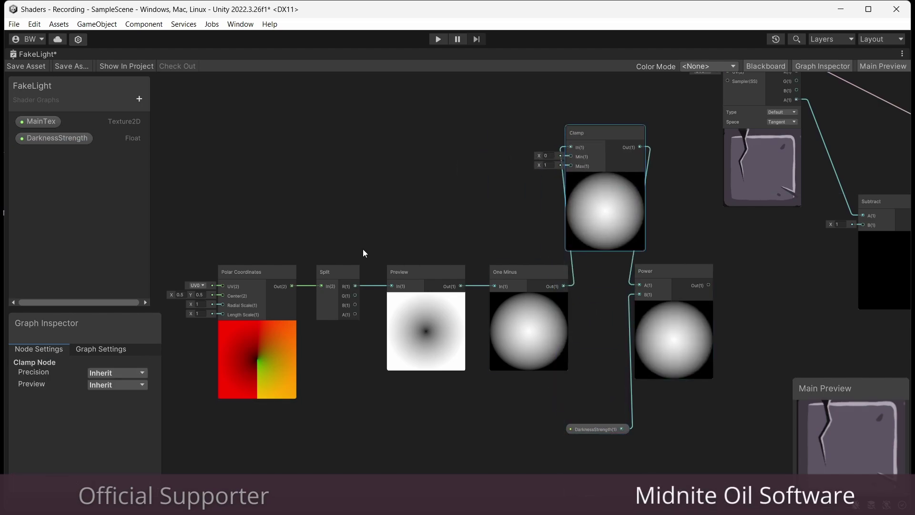
pyautogui.moveTo(363, 253); pyautogui.dragTo(524, 281)
pyautogui.moveTo(549, 272); pyautogui.dragTo(533, 272)
pyautogui.moveTo(661, 271); pyautogui.dragTo(687, 269)
pyautogui.moveTo(599, 431); pyautogui.dragTo(615, 434)
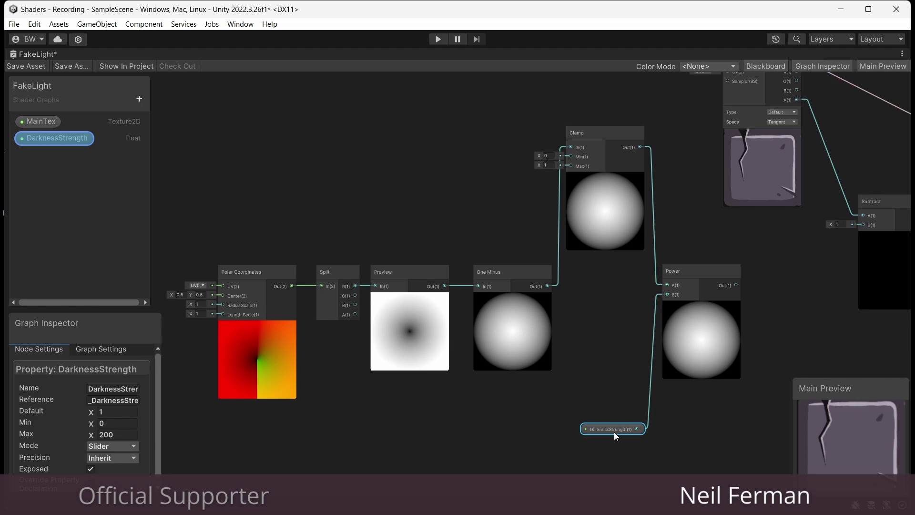
pyautogui.click(615, 437)
pyautogui.moveTo(615, 437); pyautogui.dragTo(487, 462, button='middle')
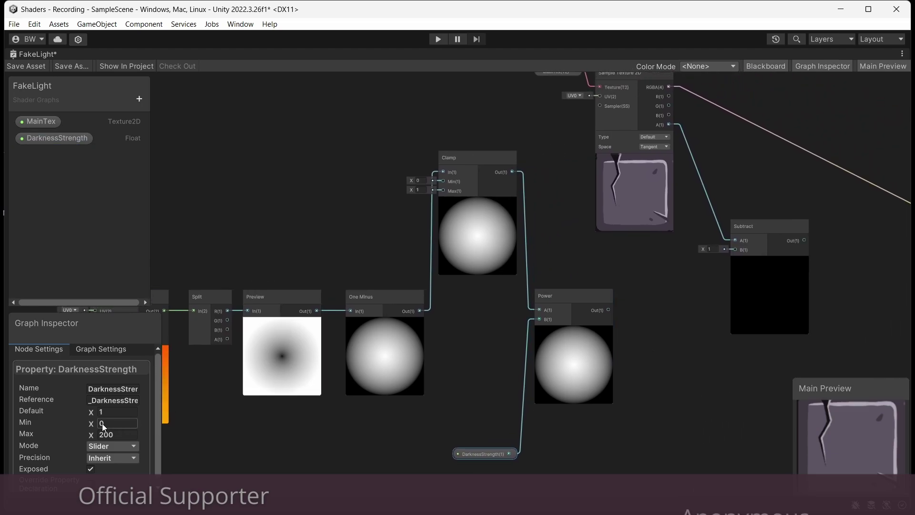
pyautogui.moveTo(94, 416); pyautogui.dragTo(156, 431)
pyautogui.write('0')
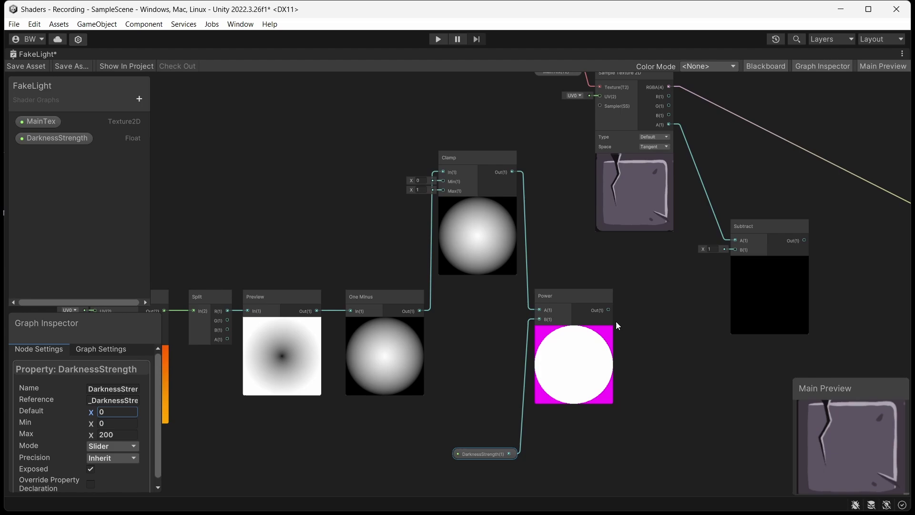
# Clamp the Power output into Subtract B and route Subtract into Fragment Alpha
pyautogui.moveTo(608, 310); pyautogui.dragTo(633, 307)
pyautogui.write('clamp')
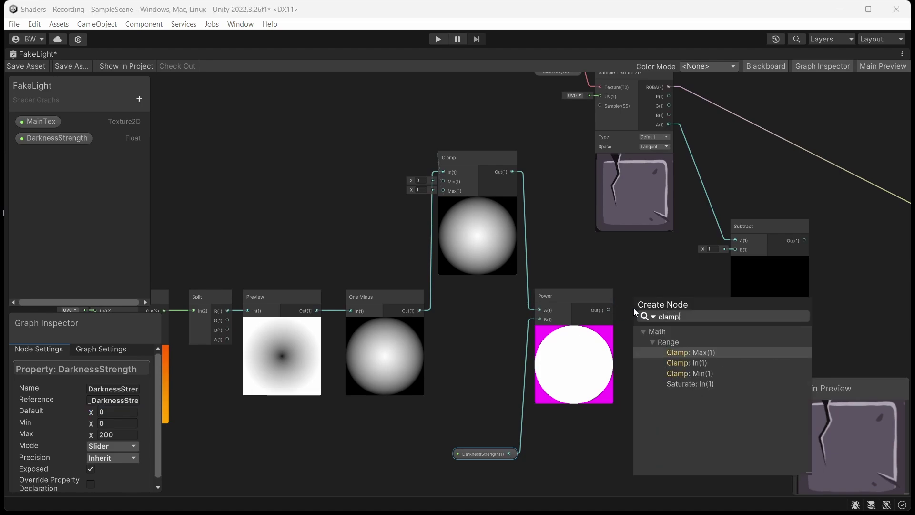
pyautogui.press('Down')
pyautogui.press('Return')
pyautogui.click(634, 309)
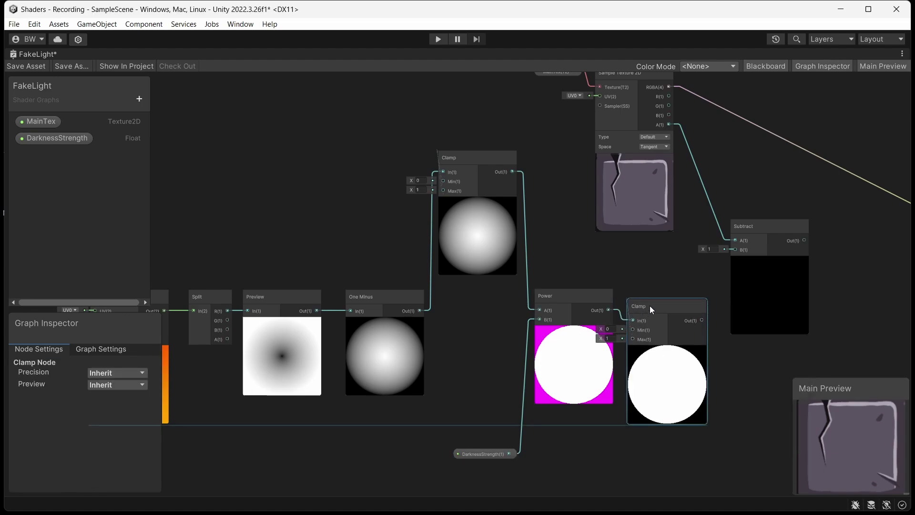
pyautogui.moveTo(650, 305); pyautogui.dragTo(651, 296)
pyautogui.moveTo(703, 310); pyautogui.dragTo(735, 249)
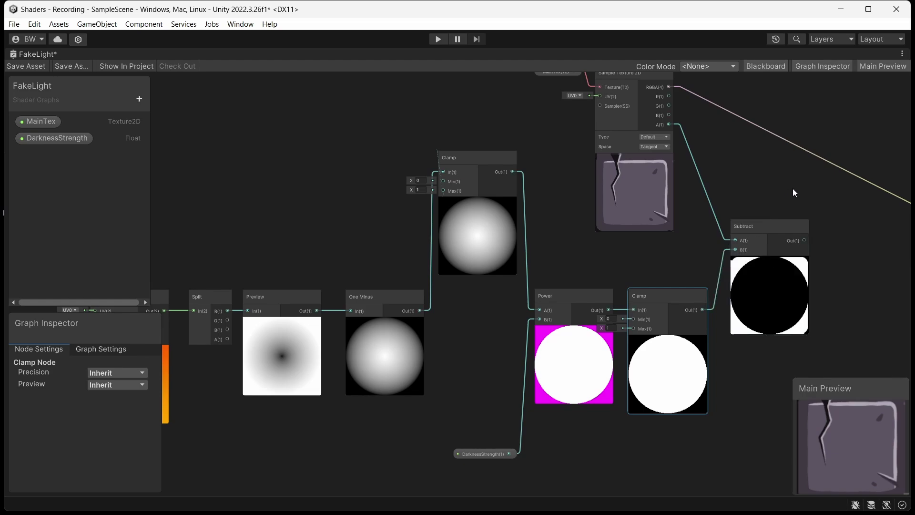
pyautogui.moveTo(793, 188); pyautogui.dragTo(549, 227, button='middle')
pyautogui.moveTo(565, 274); pyautogui.dragTo(720, 275)
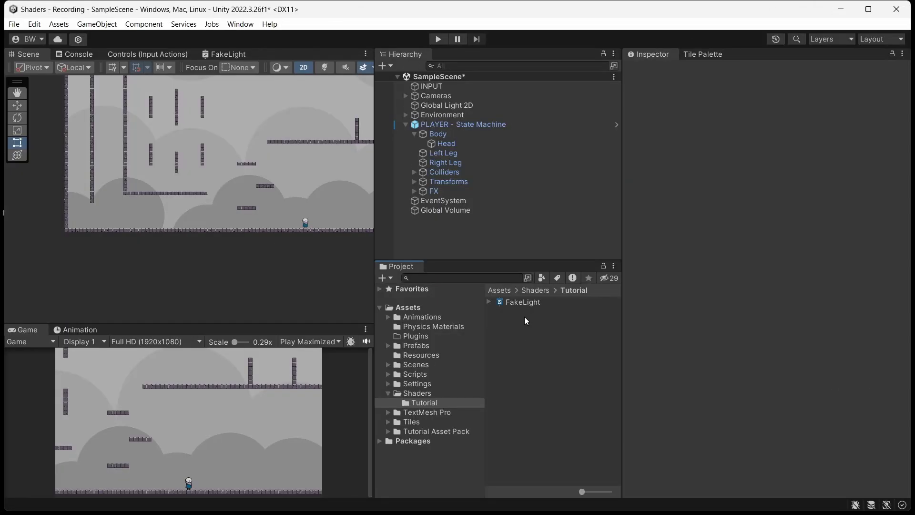
# Create a material from the FakeLight shader named FakeLightMAT
pyautogui.rightClick(519, 304)
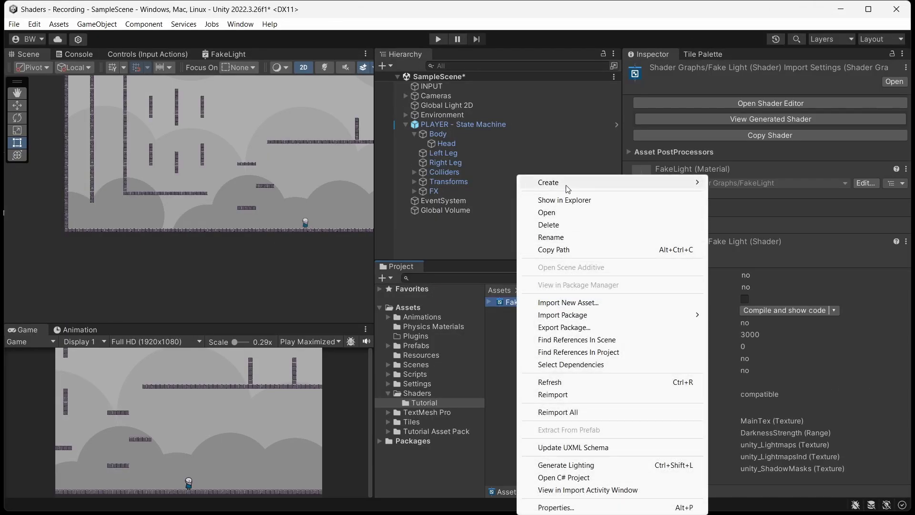
pyautogui.moveTo(566, 187)
pyautogui.click(736, 325)
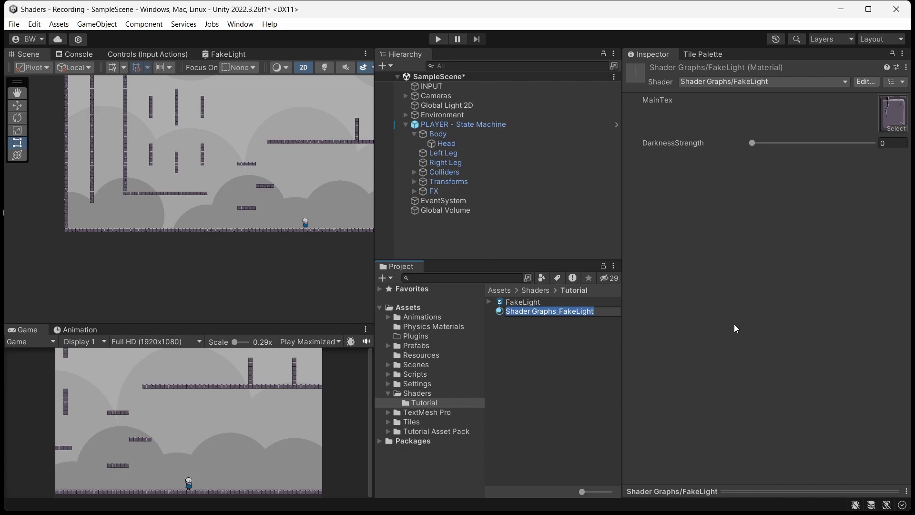
pyautogui.write('FakeLightMAT')
pyautogui.press('Return')
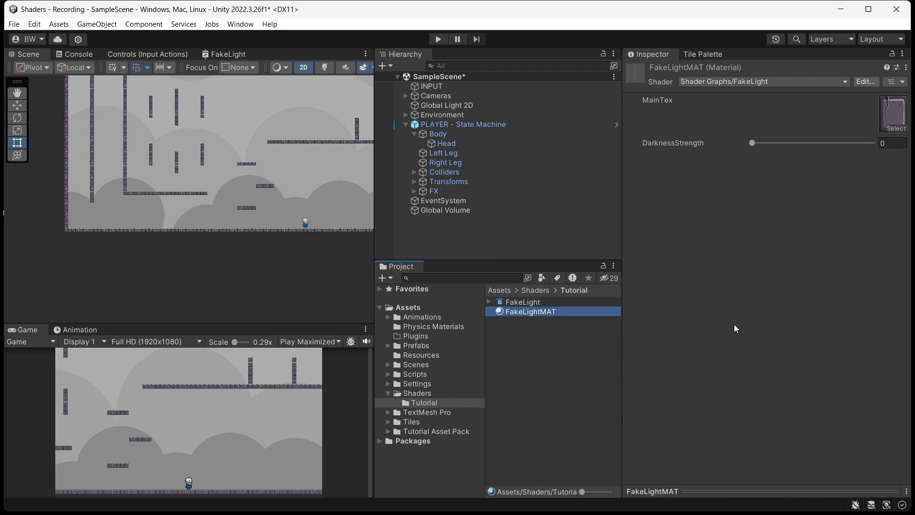
# Add a 2D Square sprite named SHADOW under the player
pyautogui.doubleClick(434, 125)
pyautogui.rightClick(434, 125)
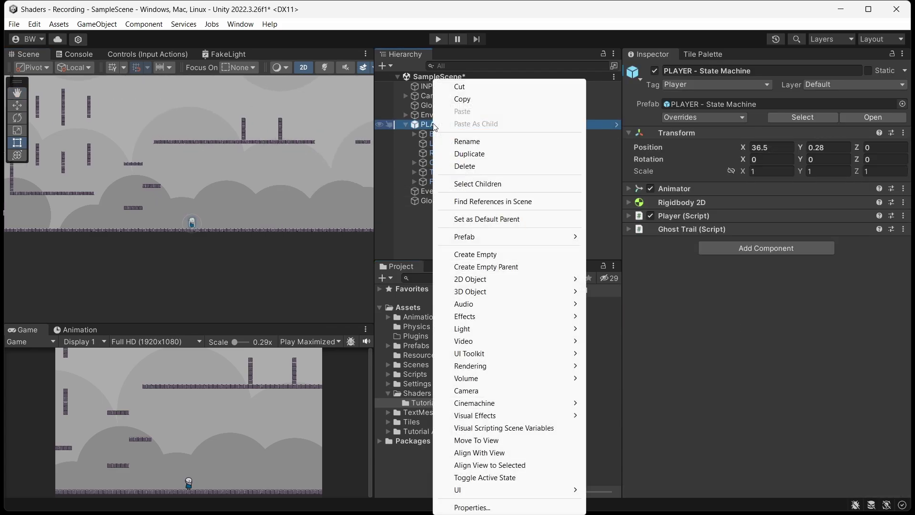
pyautogui.moveTo(470, 279)
pyautogui.moveTo(639, 279)
pyautogui.click(752, 354)
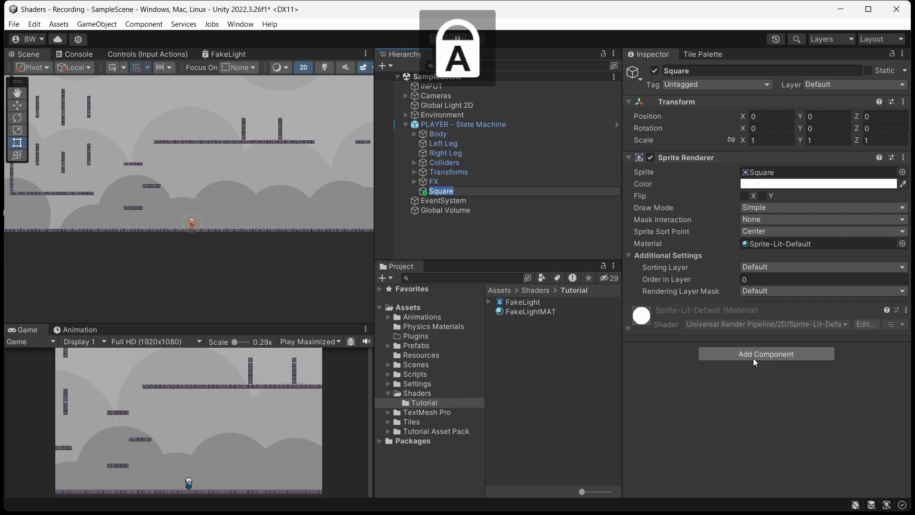
pyautogui.write('SHADOW')
pyautogui.press('Return')
pyautogui.press('capslock')
# Make SHADOW black with scale 130, order in layer 5500, and the FakeLightMAT material
pyautogui.click(810, 184)
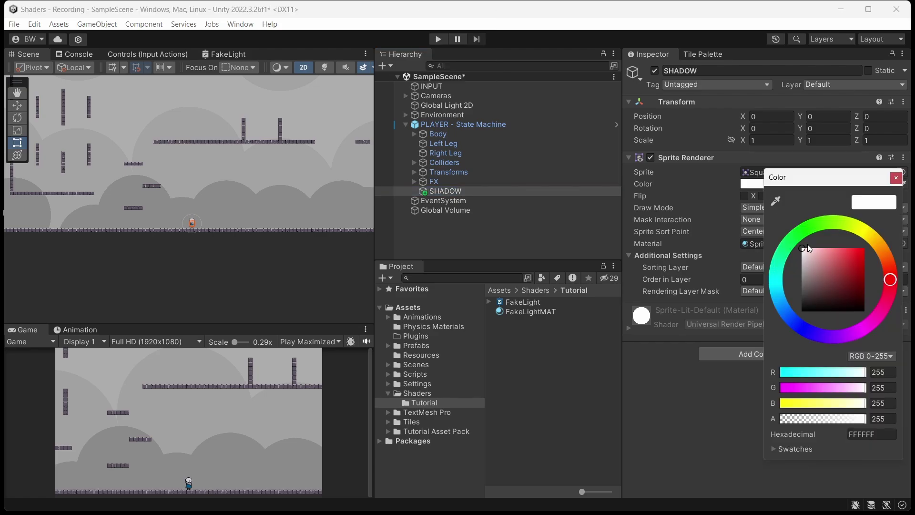
pyautogui.moveTo(809, 248); pyautogui.dragTo(810, 310)
pyautogui.click(896, 178)
pyautogui.write('130')
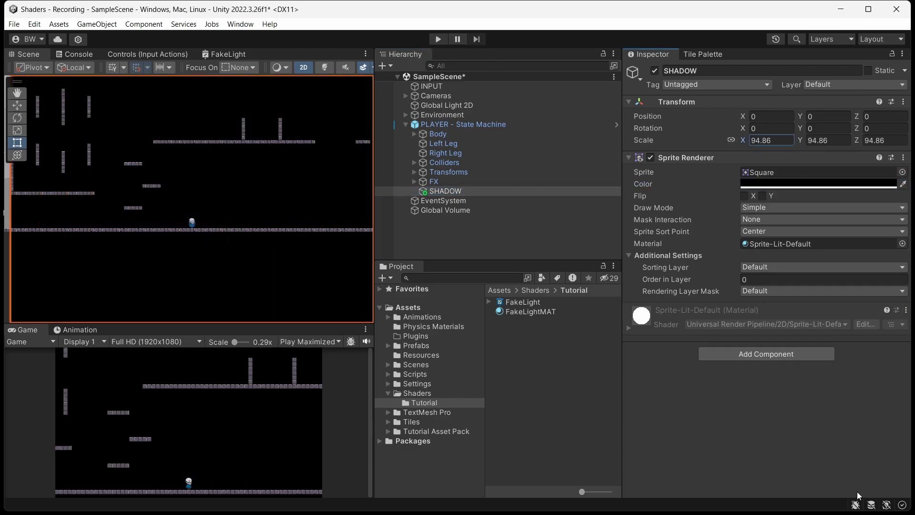
pyautogui.press('Return')
pyautogui.click(758, 278)
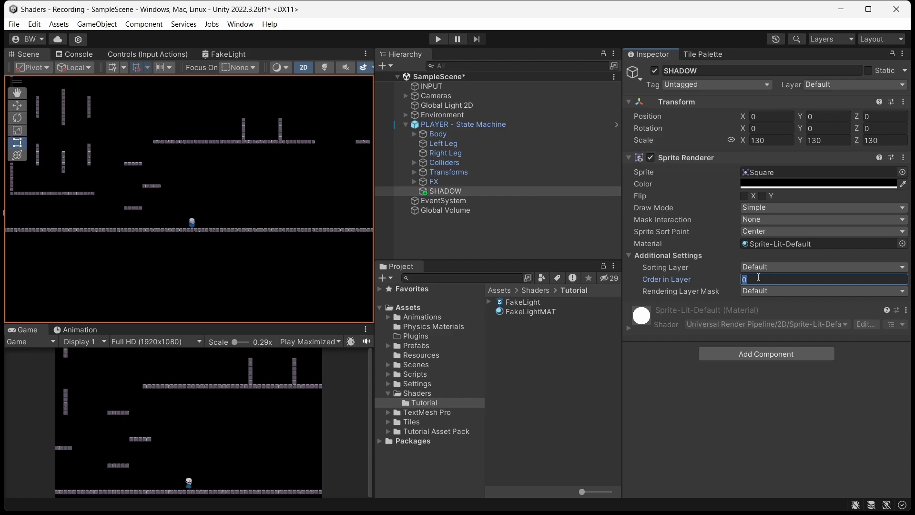
pyautogui.write('5500')
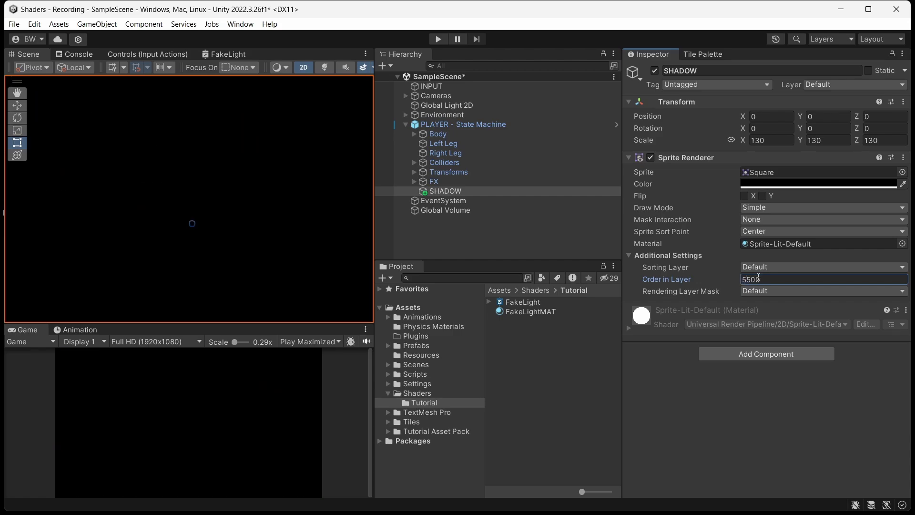
pyautogui.moveTo(535, 309); pyautogui.dragTo(759, 241)
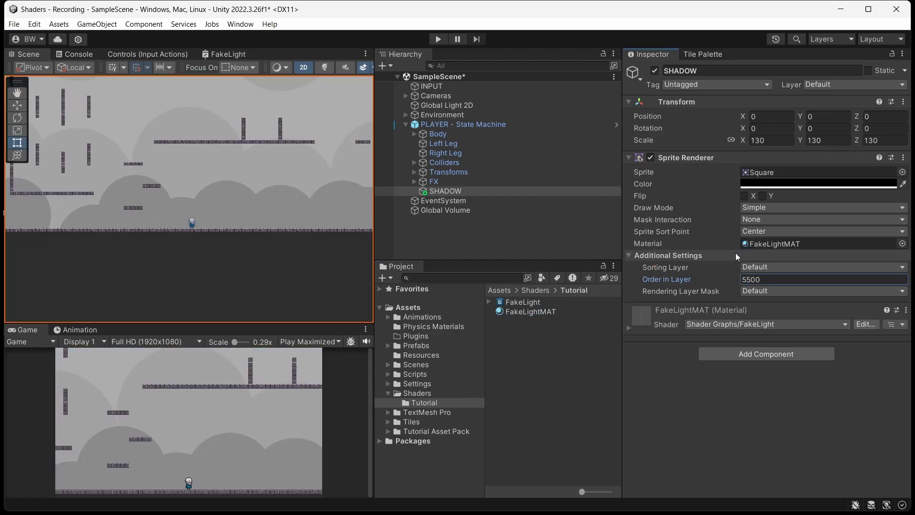
# Raise FakeLightMAT's DarknessStrength to 3.8 and set the shadow's Order in Layer to 5
pyautogui.click(628, 328)
pyautogui.moveTo(751, 388)
pyautogui.mouseDown()
pyautogui.moveTo(772, 388)
pyautogui.moveTo(756, 388)
pyautogui.moveTo(764, 389)
pyautogui.mouseUp()
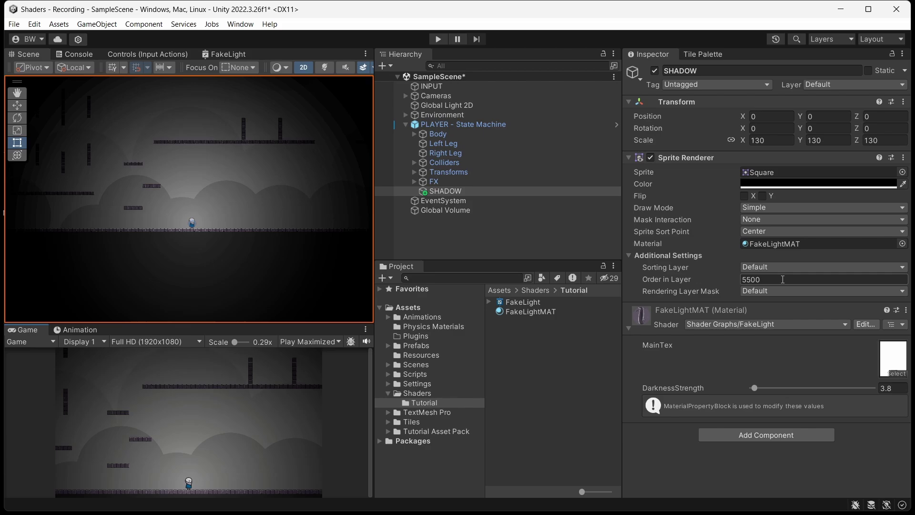
pyautogui.click(782, 279)
pyautogui.write('5')
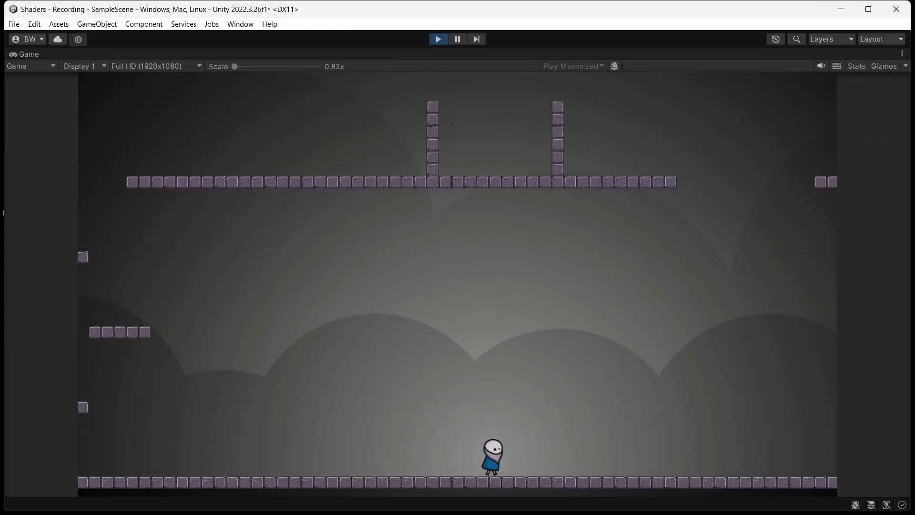
# Exit play mode with Ctrl+P to review the vignette lighting beside the water pool
pyautogui.hotkey('ctrl', 'p')
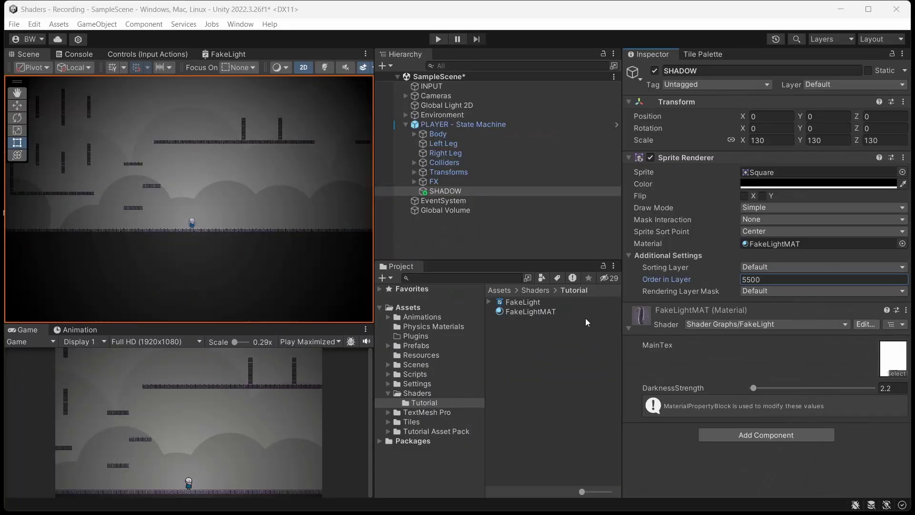
# Create a URP sprite shader graph named Wave in the Tutorial folder
pyautogui.click(545, 333)
pyautogui.rightClick(545, 333)
pyautogui.moveTo(584, 179)
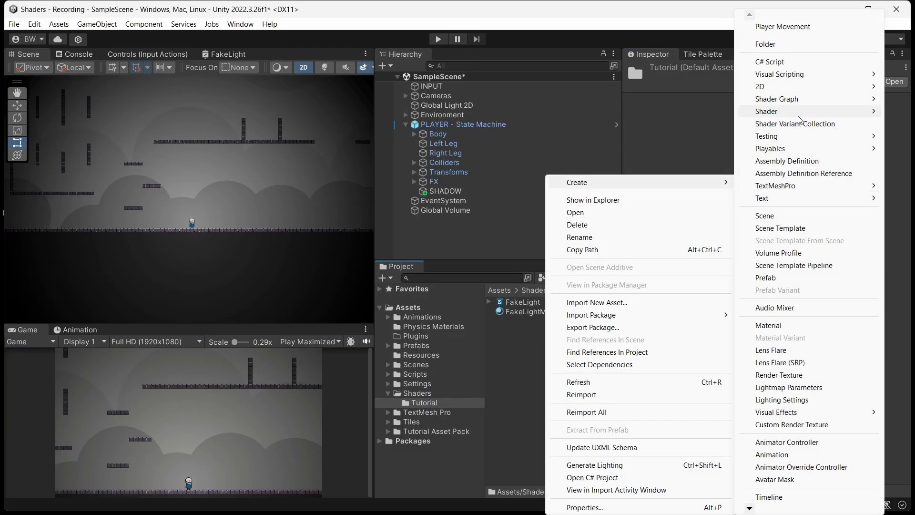
pyautogui.moveTo(776, 99)
pyautogui.moveTo(694, 96)
pyautogui.click(787, 140)
pyautogui.write('Wav')
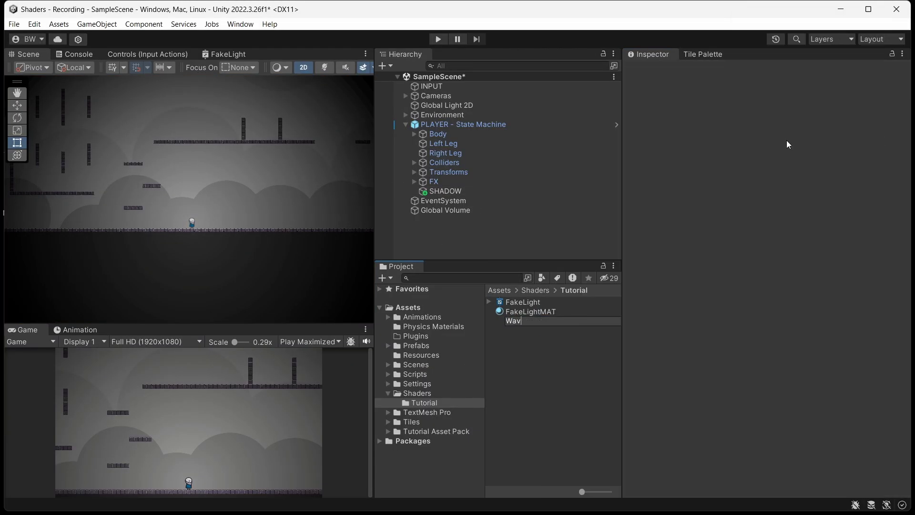
pyautogui.write('e')
pyautogui.press('Return')
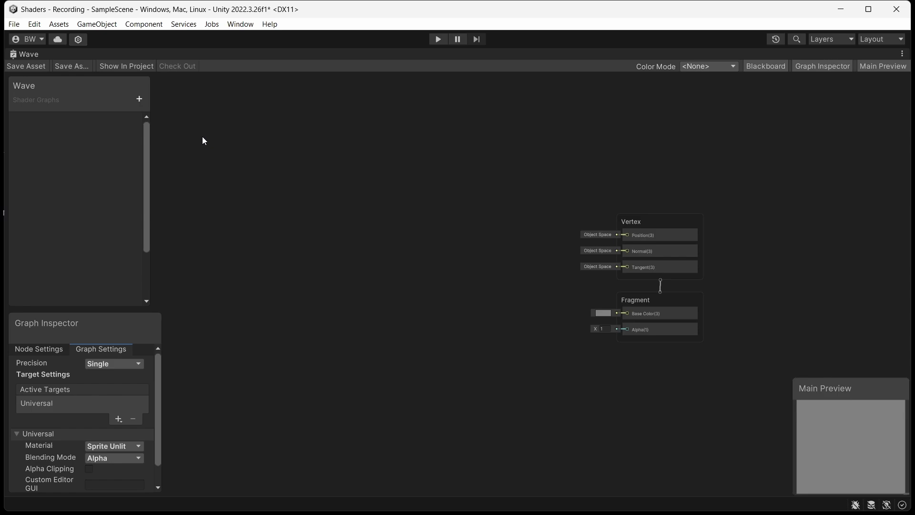
# Add a Texture2D MainTex property, sample it, and wire colour and alpha into the fragment outputs
pyautogui.click(139, 99)
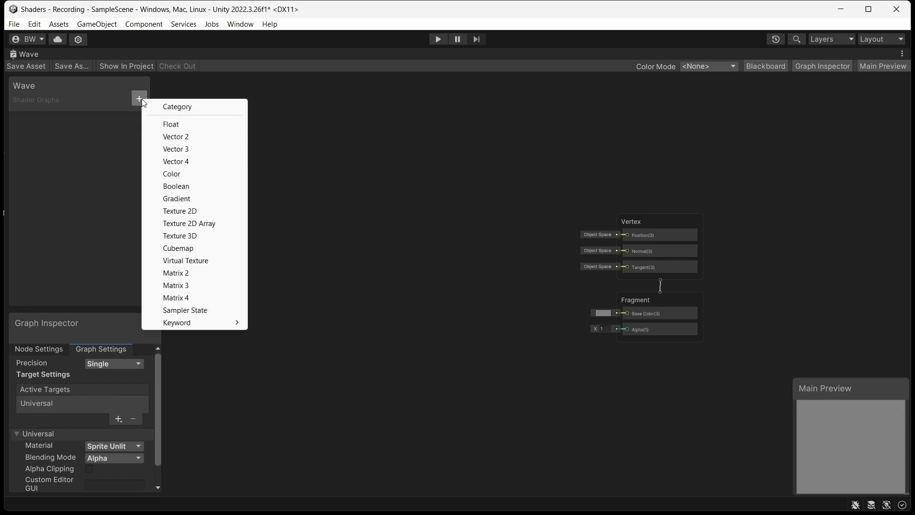
pyautogui.click(180, 209)
pyautogui.write('MainTex')
pyautogui.press('Return')
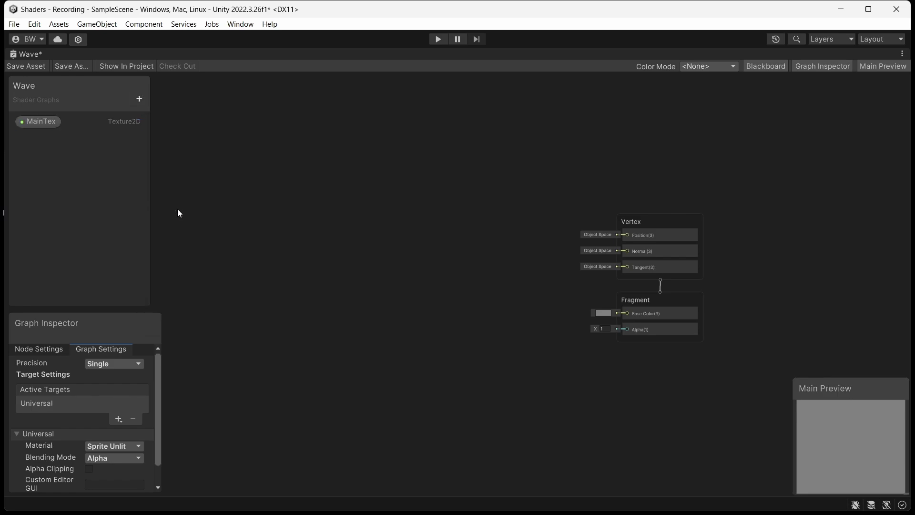
pyautogui.moveTo(38, 121); pyautogui.dragTo(339, 260)
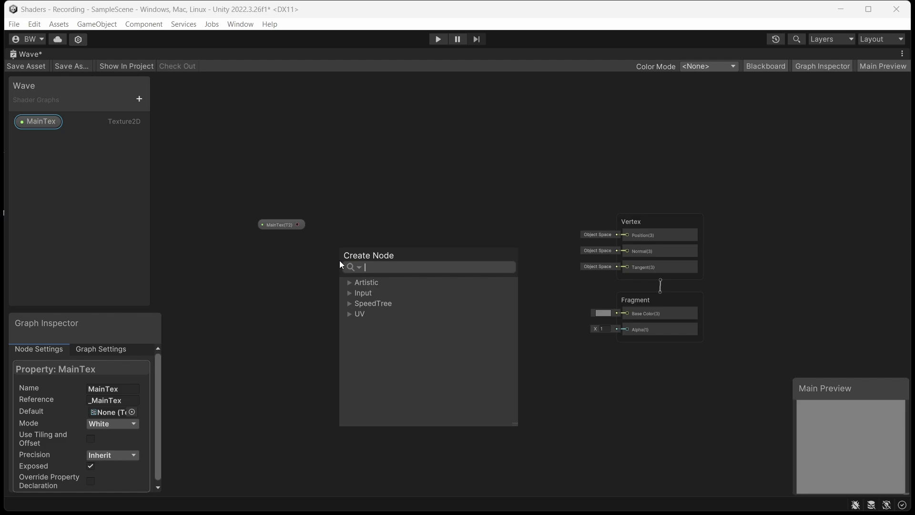
pyautogui.write('sample')
pyautogui.press('Return')
pyautogui.moveTo(227, 196); pyautogui.dragTo(362, 267)
pyautogui.moveTo(373, 254); pyautogui.dragTo(625, 313)
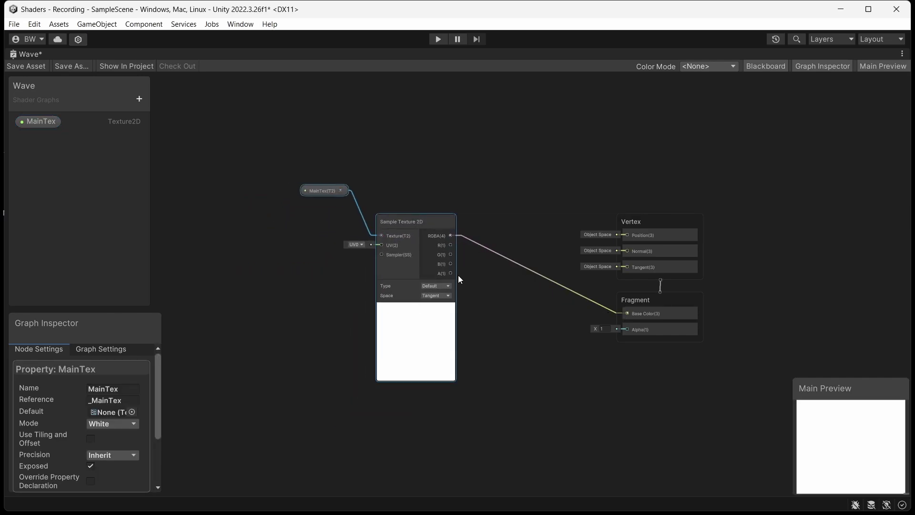
pyautogui.moveTo(450, 273); pyautogui.dragTo(625, 329)
# Set MainTex's default texture to wave
pyautogui.scroll(2, 513, 341)
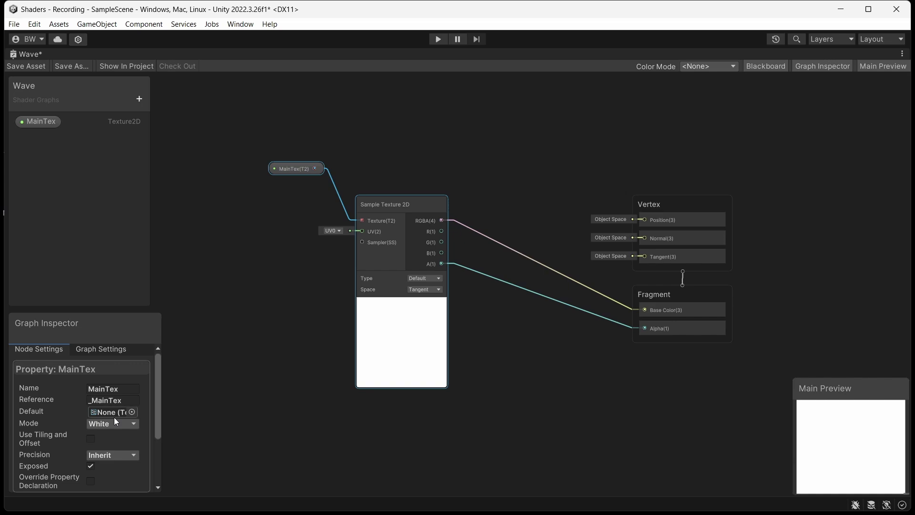
pyautogui.click(131, 412)
pyautogui.write('wave')
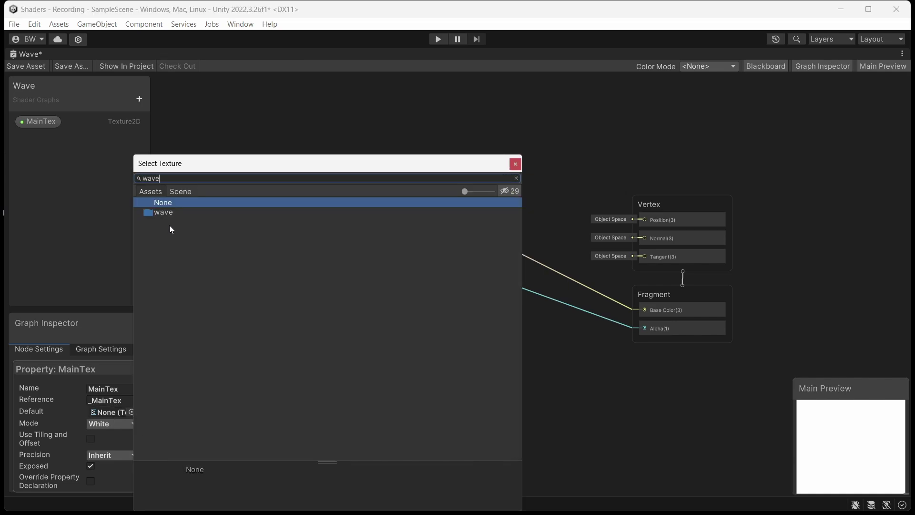
pyautogui.doubleClick(168, 212)
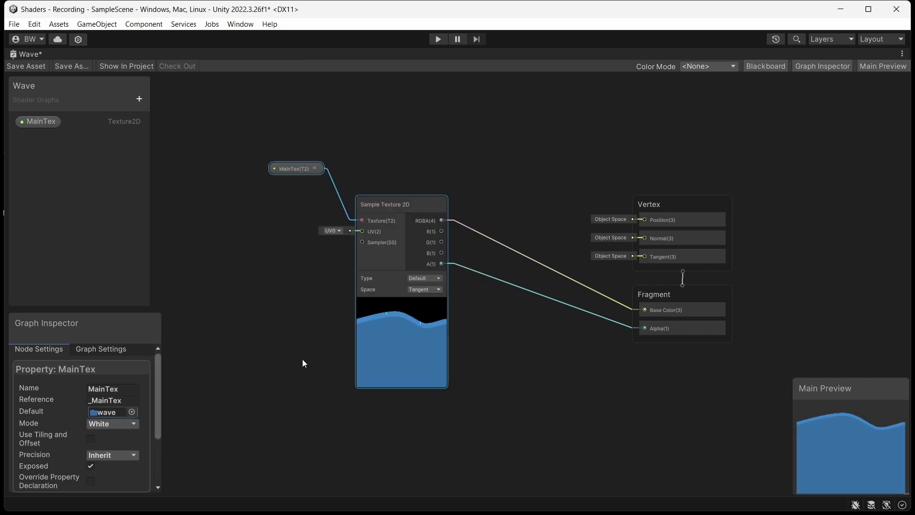
pyautogui.moveTo(302, 359); pyautogui.dragTo(613, 346, button='middle')
# Add a Tiling And Offset node feeding the sampler's UV and scrub Offset X to 2.41
pyautogui.click(455, 230)
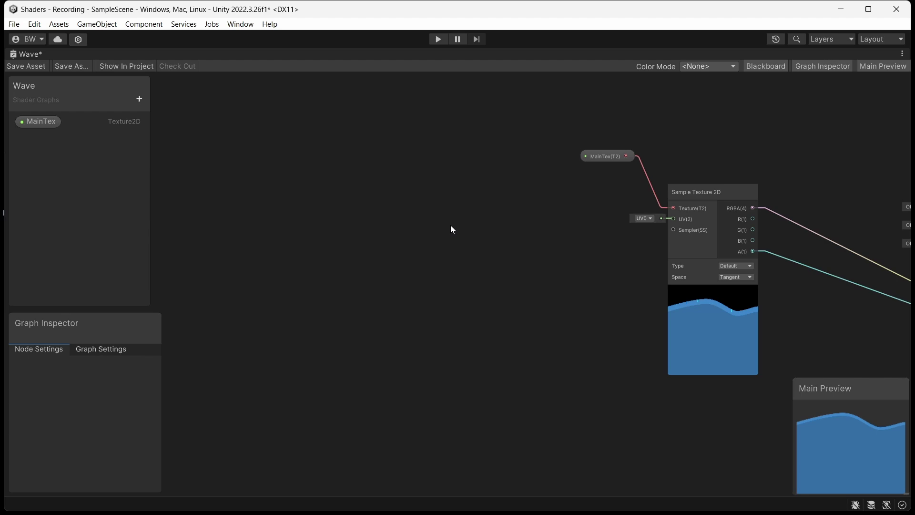
pyautogui.press('space')
pyautogui.write('til')
pyautogui.press('Return')
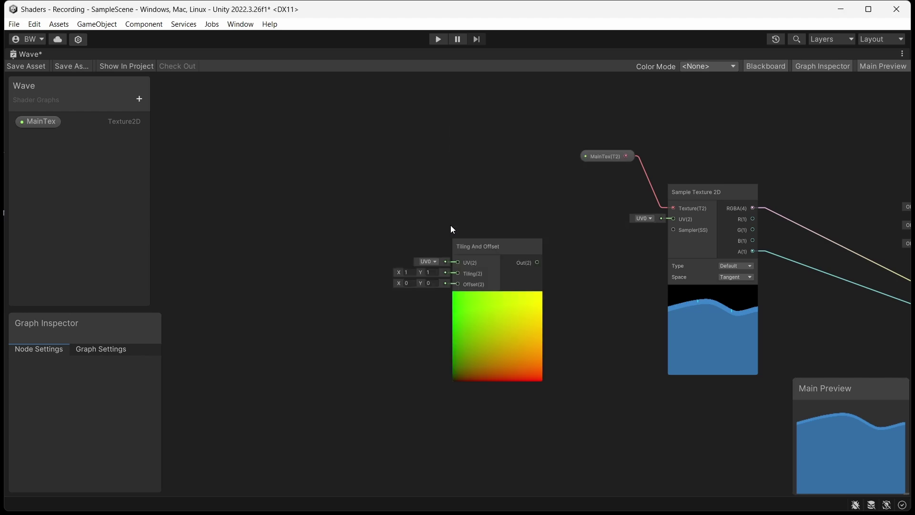
pyautogui.moveTo(537, 262); pyautogui.dragTo(627, 224)
pyautogui.moveTo(510, 242); pyautogui.dragTo(577, 191)
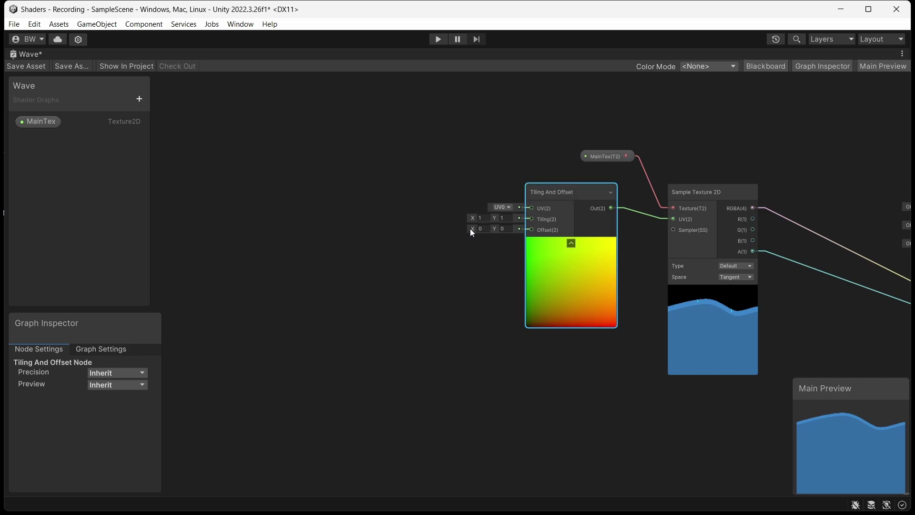
pyautogui.moveTo(474, 232); pyautogui.dragTo(527, 234)
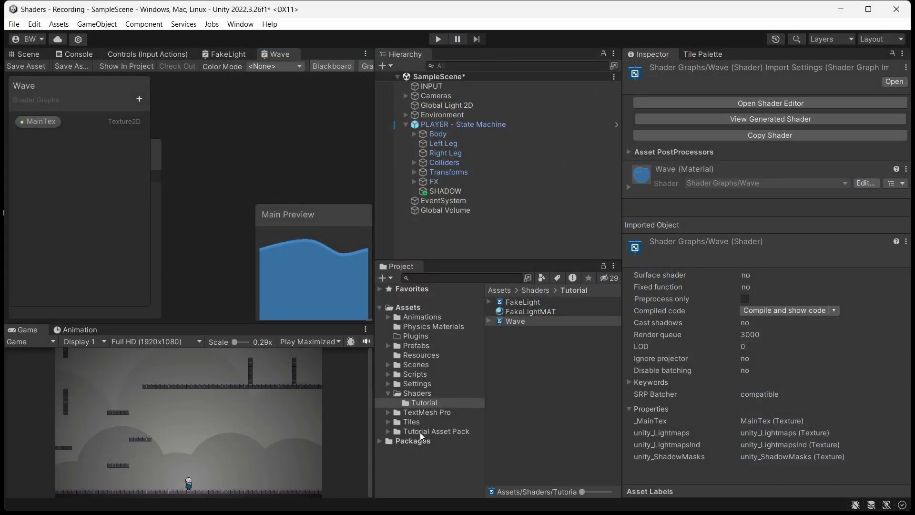
# Set the wave texture's Wrap Mode to Repeat, apply, and test Offset X at 4.5
pyautogui.click(421, 435)
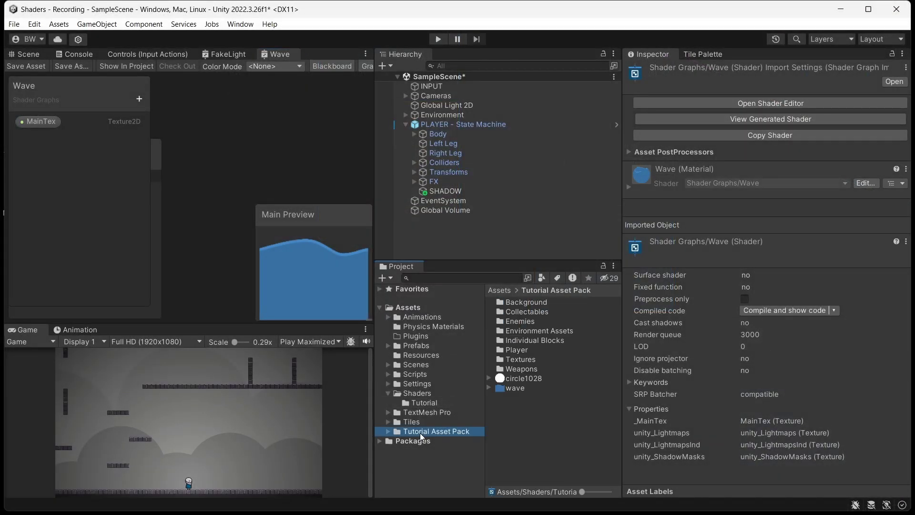
pyautogui.click(512, 390)
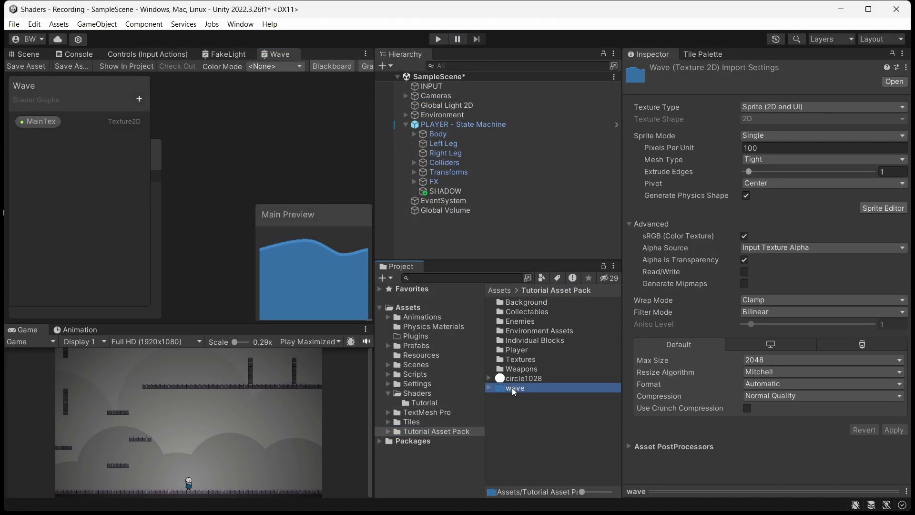
pyautogui.click(773, 299)
pyautogui.click(773, 310)
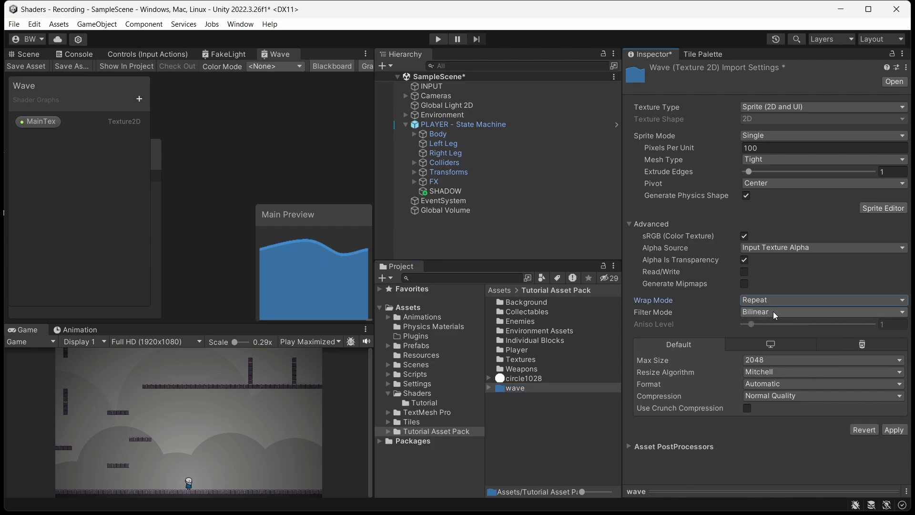
pyautogui.click(888, 428)
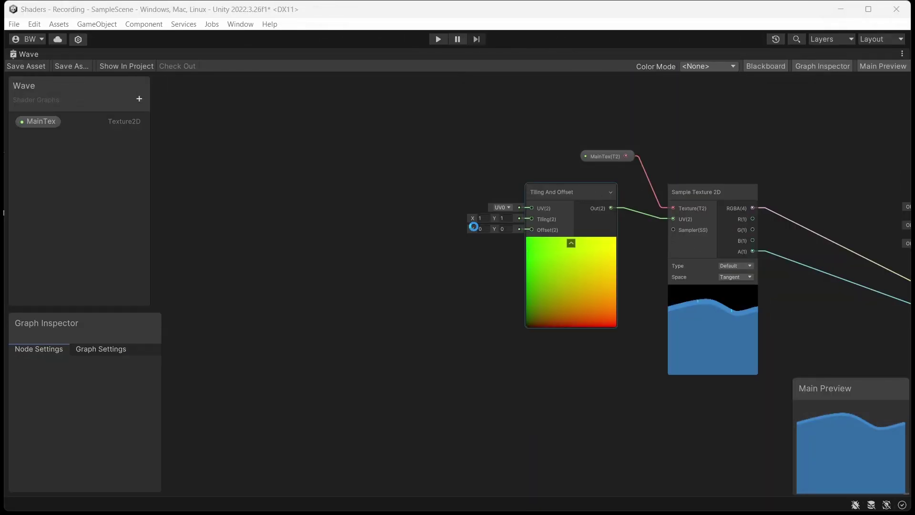
pyautogui.moveTo(472, 229); pyautogui.dragTo(578, 239)
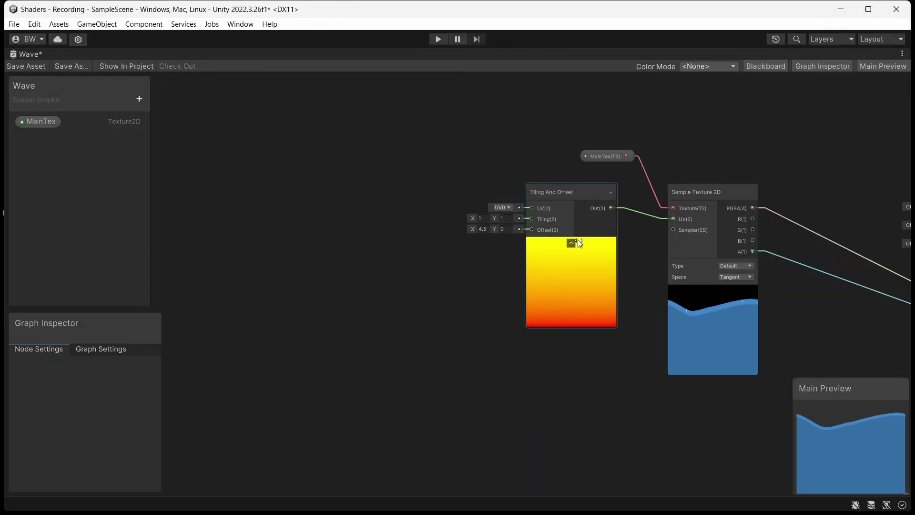
# Reset Offset X, then add a Time node and a Float property named ScrollSpeed
pyautogui.hotkey('ctrl', 'z')
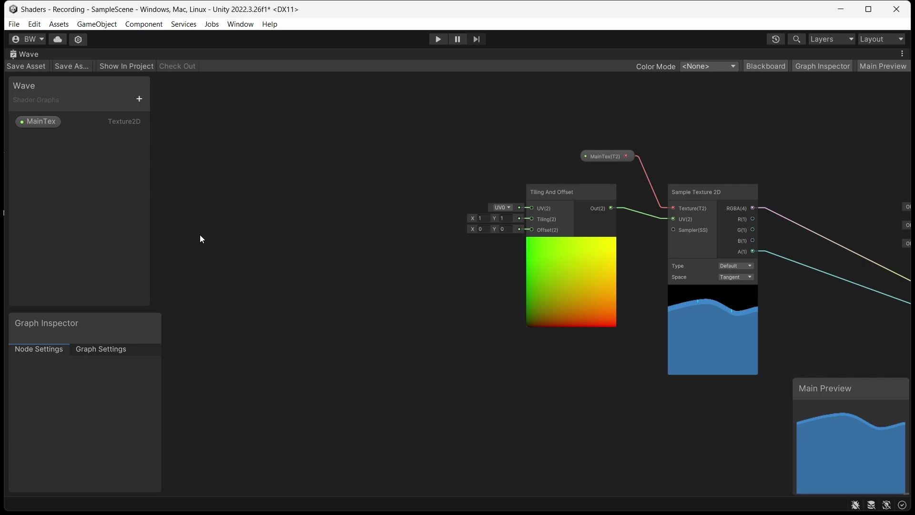
pyautogui.press('space')
pyautogui.write('time')
pyautogui.press('Return')
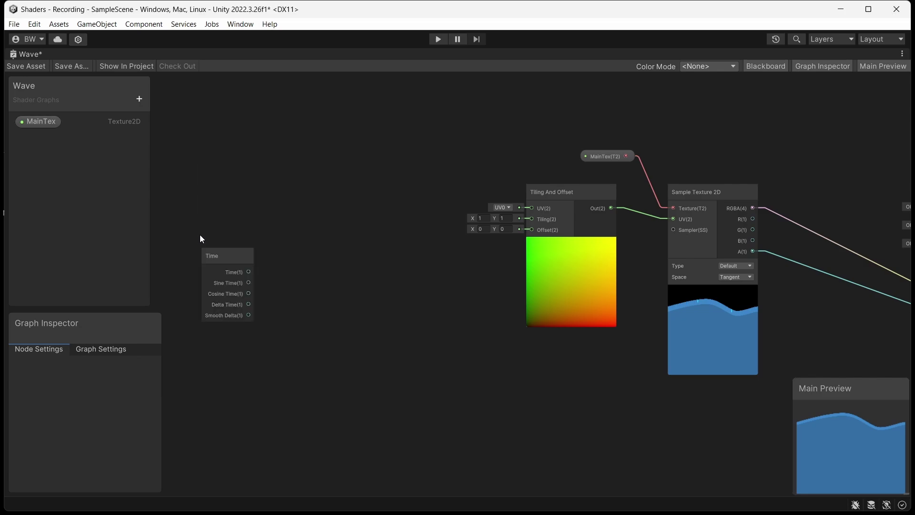
pyautogui.click(139, 98)
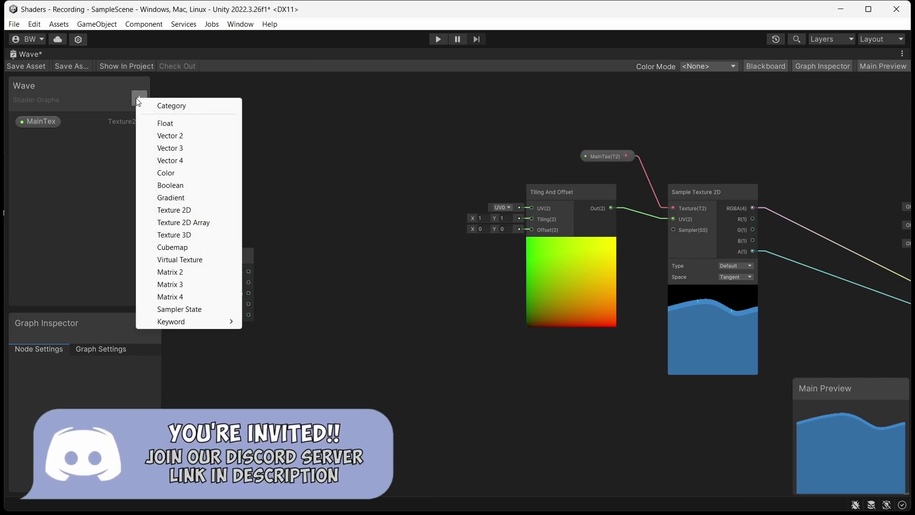
pyautogui.click(161, 124)
pyautogui.write('ScrollSpeed')
pyautogui.press('Return')
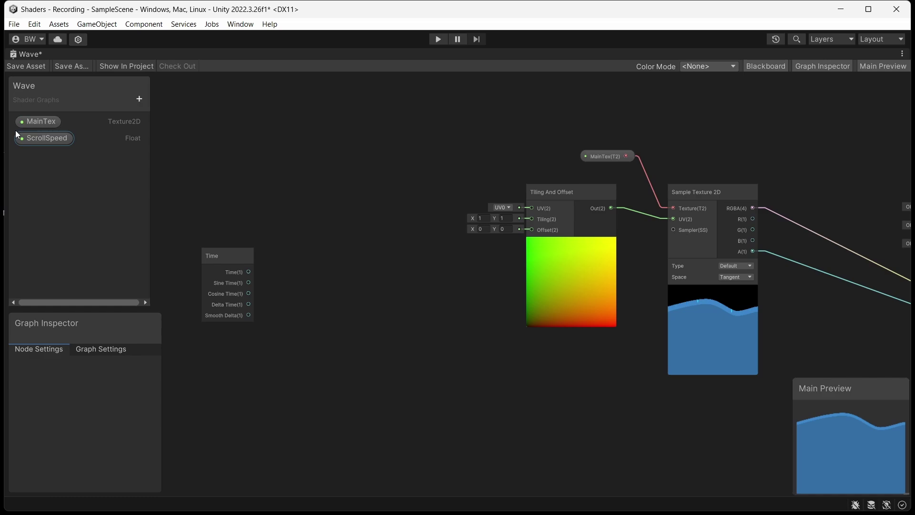
pyautogui.click(23, 138)
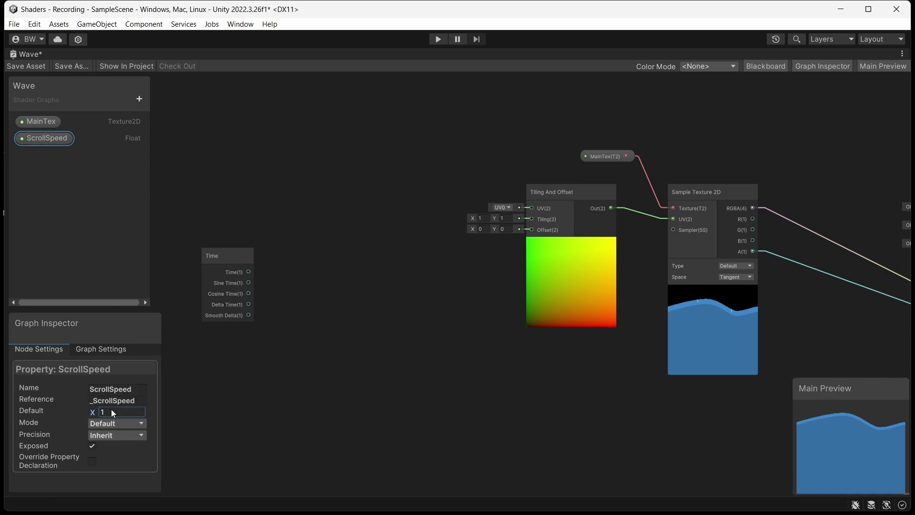
# Multiply Time by ScrollSpeed with a new Multiply node
pyautogui.moveTo(276, 262); pyautogui.dragTo(290, 244)
pyautogui.write('mul')
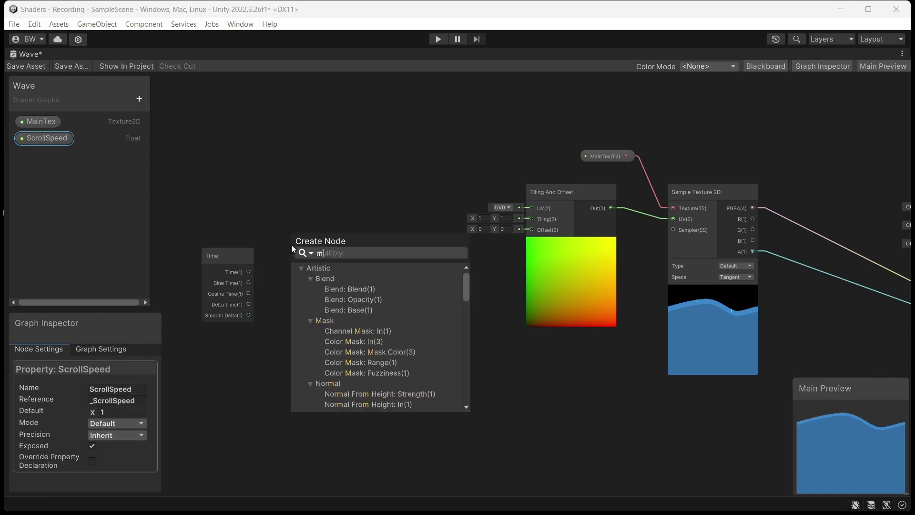
pyautogui.press('Return')
pyautogui.moveTo(275, 182); pyautogui.dragTo(290, 245)
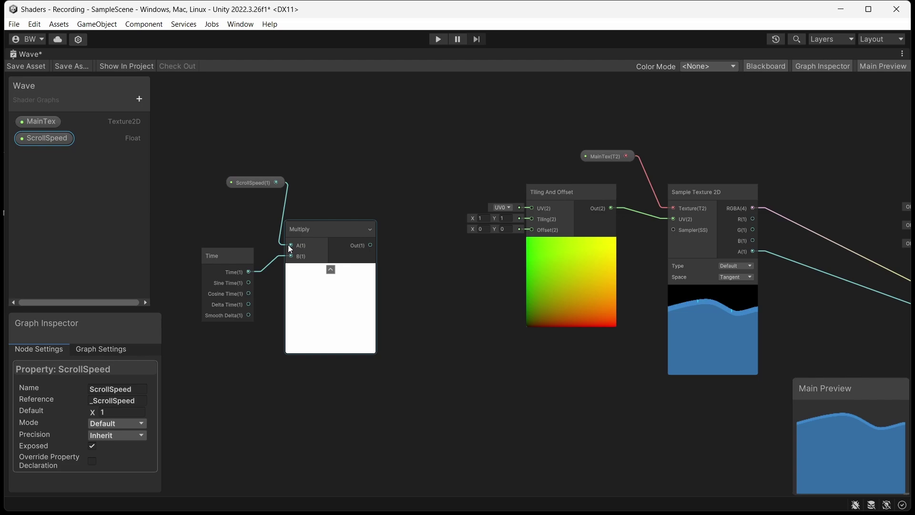
pyautogui.click(331, 269)
pyautogui.moveTo(261, 184); pyautogui.dragTo(235, 229)
pyautogui.moveTo(298, 225); pyautogui.dragTo(291, 225)
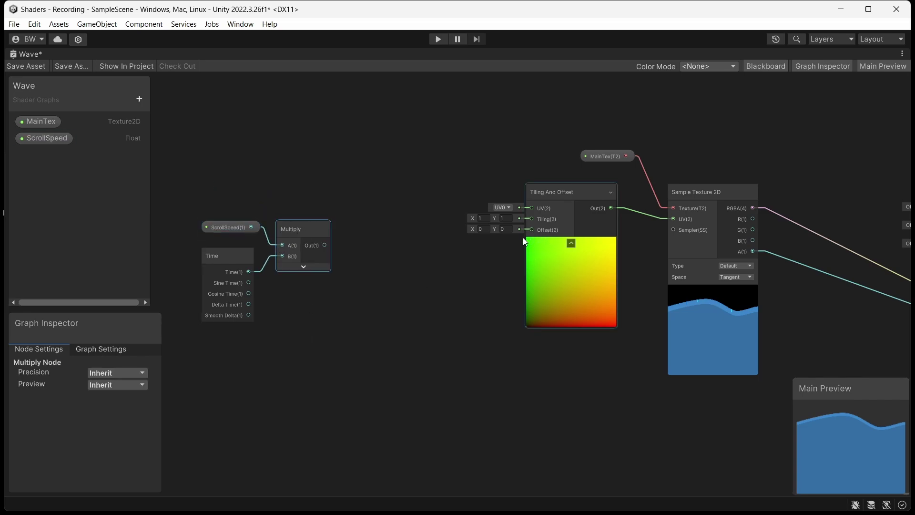
# Route the Multiply result through a Vector 2 node into the Tiling And Offset offset
pyautogui.moveTo(335, 244); pyautogui.dragTo(362, 241)
pyautogui.write('vec')
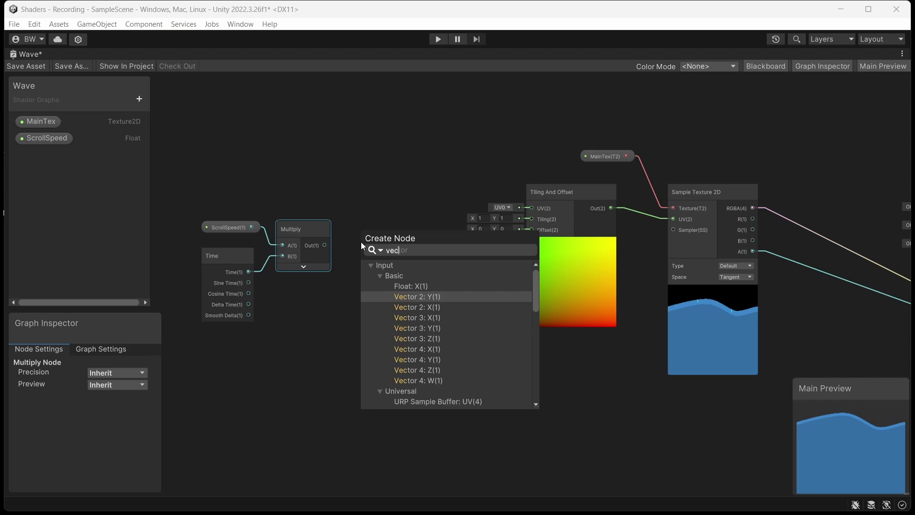
pyautogui.press('Down')
pyautogui.press('Return')
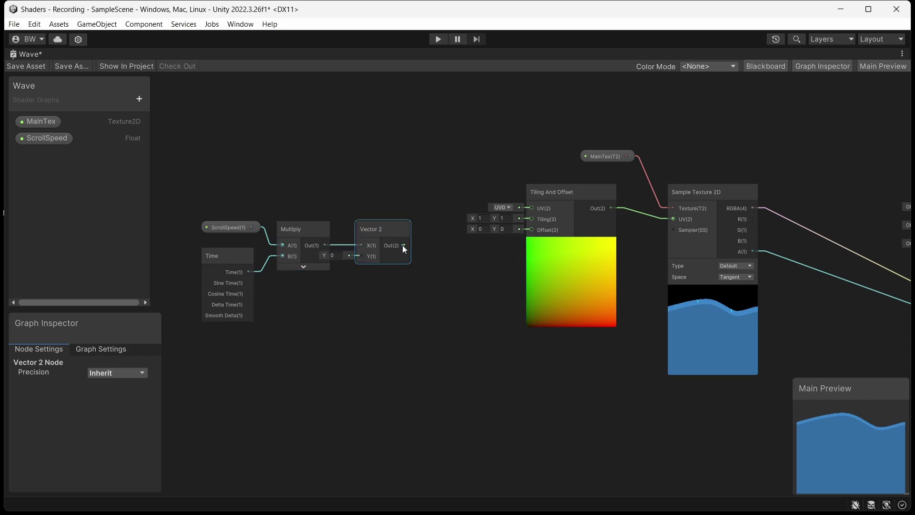
pyautogui.moveTo(403, 245); pyautogui.dragTo(530, 230)
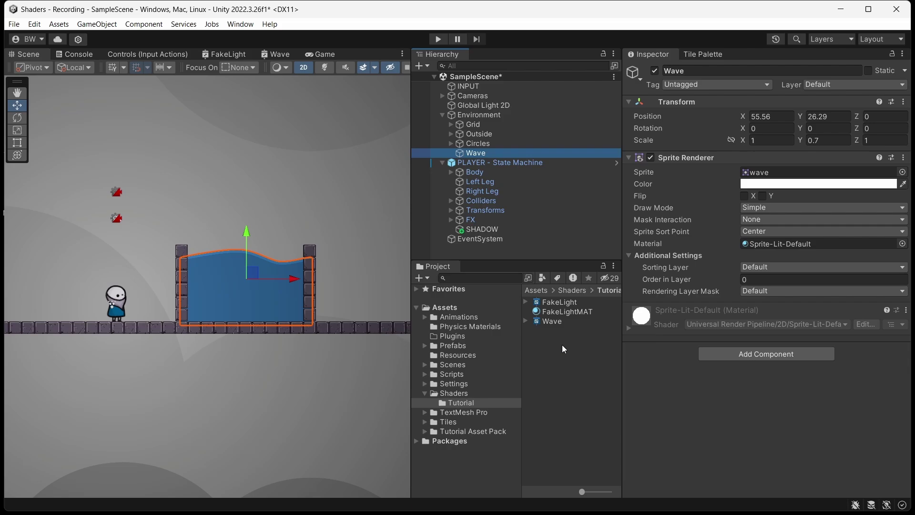
# Create a material named WaveMAT from the Wave shader graph
pyautogui.click(553, 321)
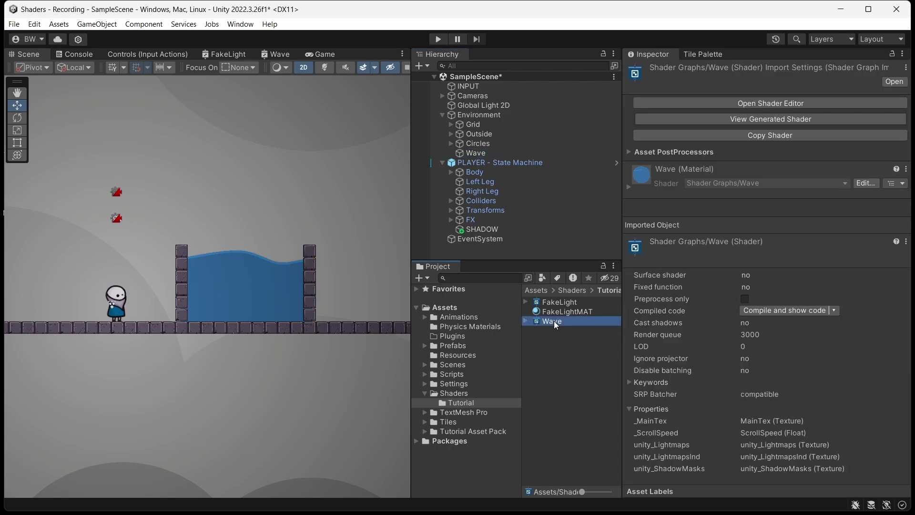
pyautogui.rightClick(554, 321)
pyautogui.moveTo(616, 188)
pyautogui.click(788, 325)
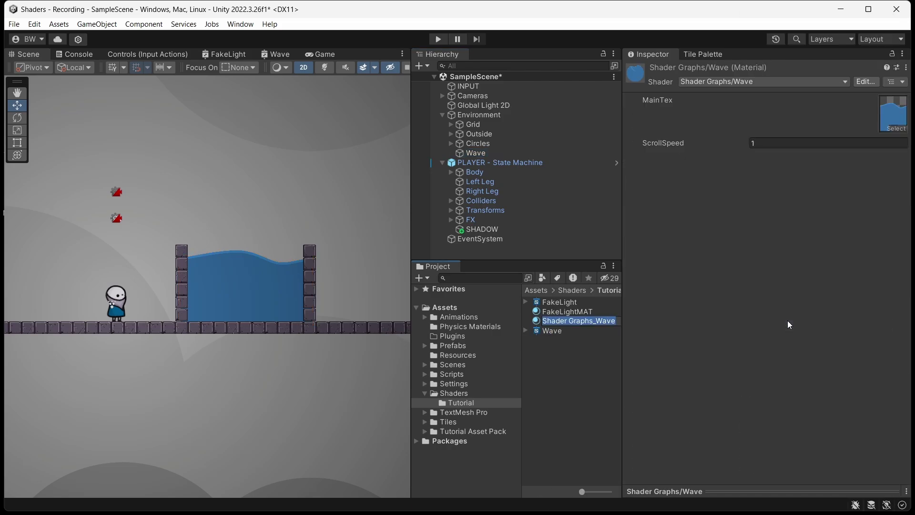
pyautogui.write('WaveMAT')
pyautogui.press('Return')
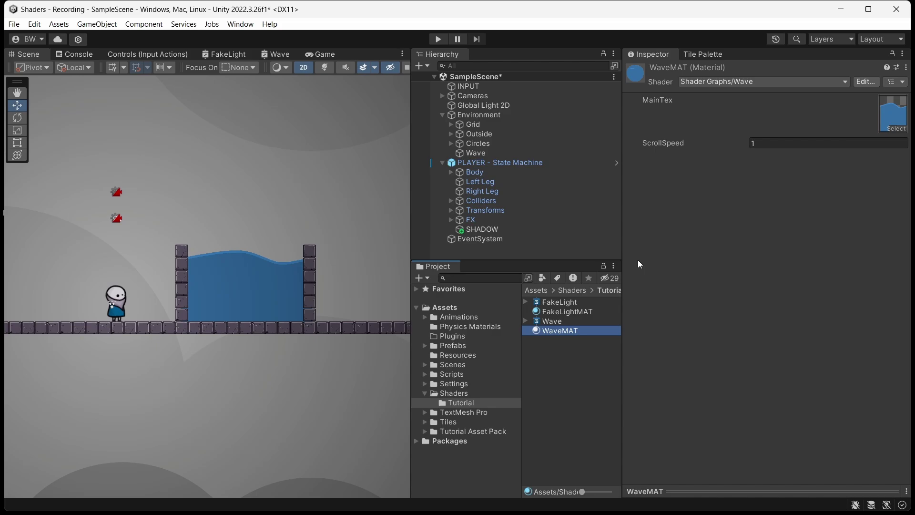
# Assign WaveMAT to the Wave object's Sprite Renderer and frame it in the scene
pyautogui.click(476, 152)
pyautogui.moveTo(559, 330); pyautogui.dragTo(766, 245)
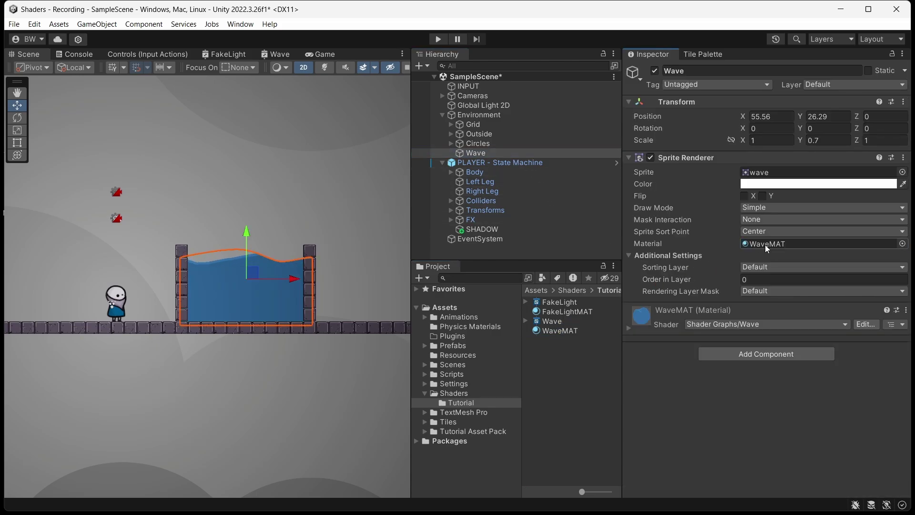
pyautogui.press('f')
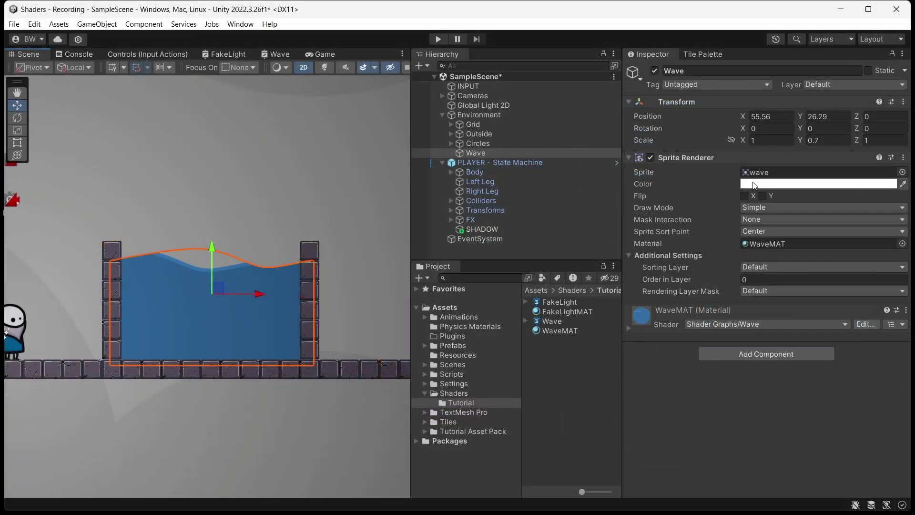
# Set the wave texture's sprite Mesh Type to Full Rect and apply
pyautogui.click(755, 173)
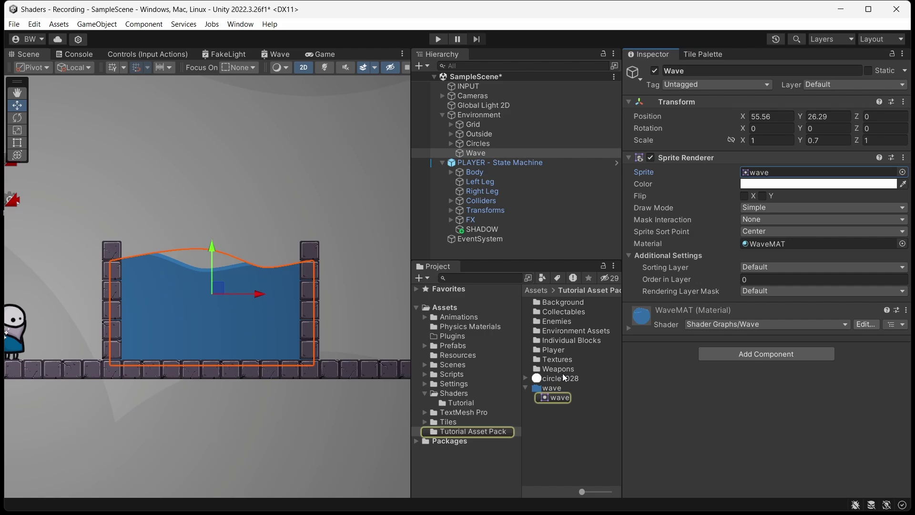
pyautogui.click(552, 389)
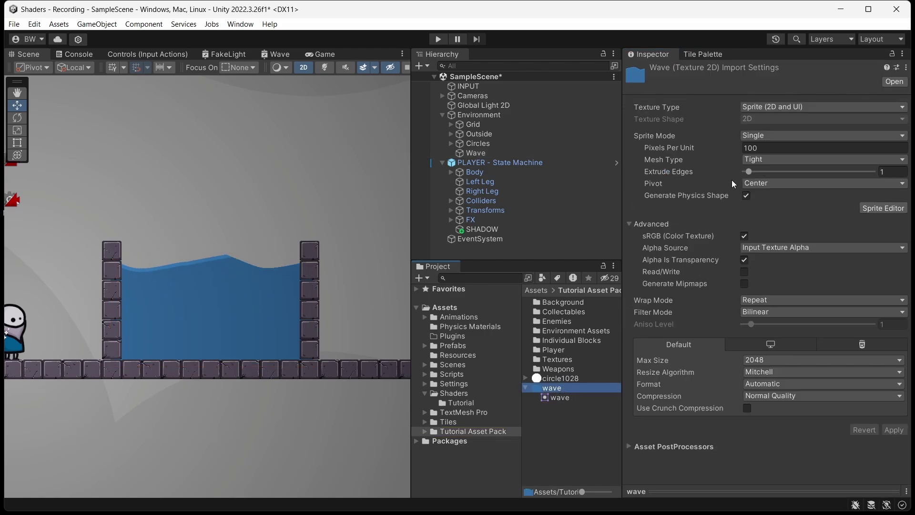
pyautogui.click(752, 160)
pyautogui.click(753, 171)
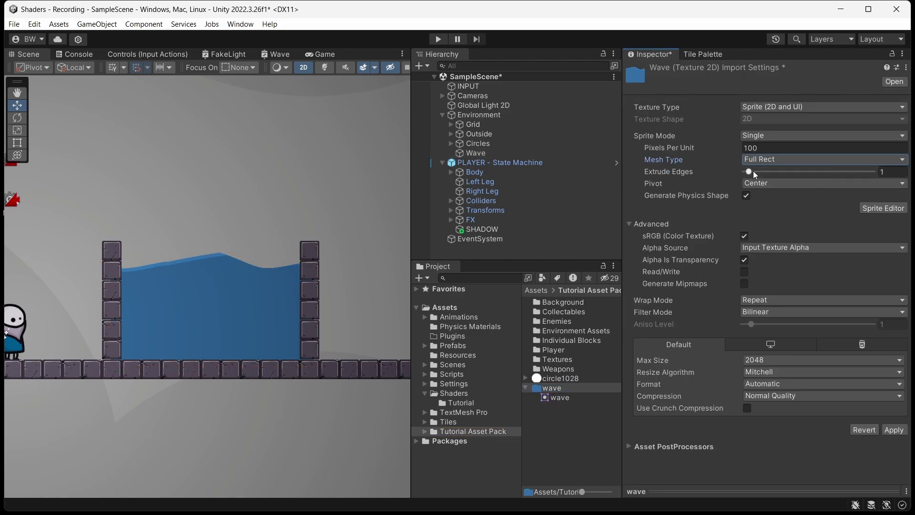
pyautogui.click(892, 429)
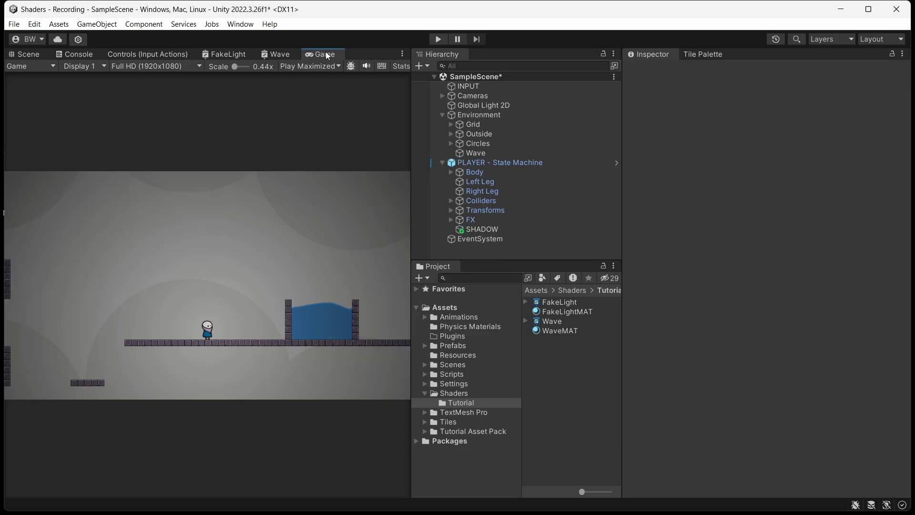
# Create a URP shader graph named HitEffect in the Tutorial folder
pyautogui.rightClick(552, 393)
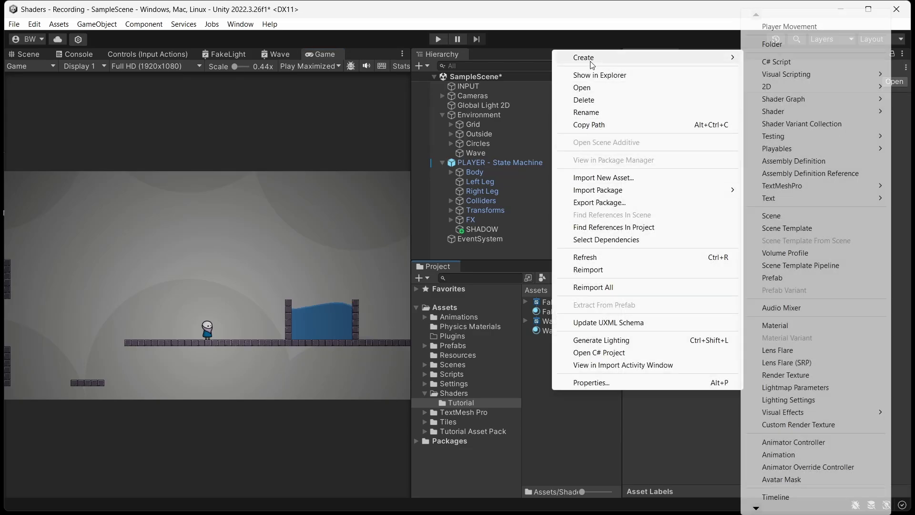
pyautogui.moveTo(586, 58)
pyautogui.moveTo(768, 102)
pyautogui.moveTo(667, 98)
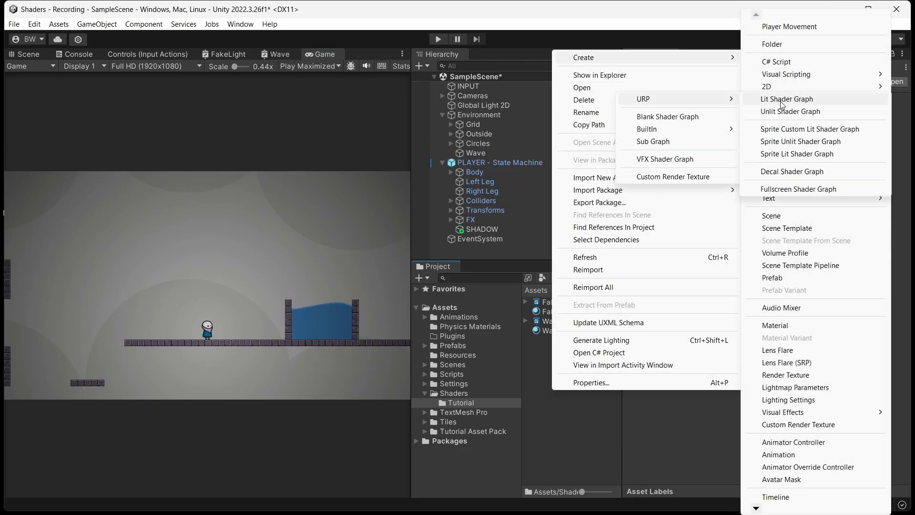
pyautogui.click(784, 142)
pyautogui.write('HitEffect')
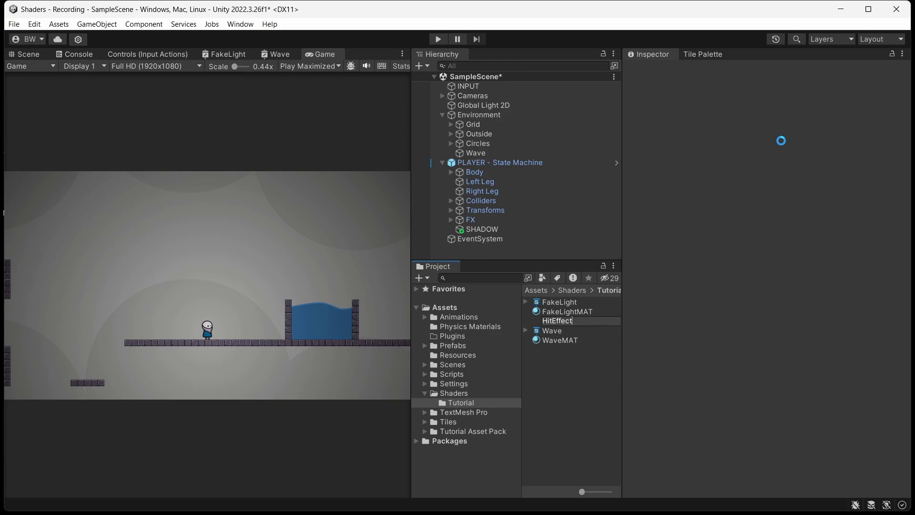
pyautogui.press('Return')
# Add a Texture2D MainTex property, sample it, and wire its alpha into fragment Alpha
pyautogui.click(781, 103)
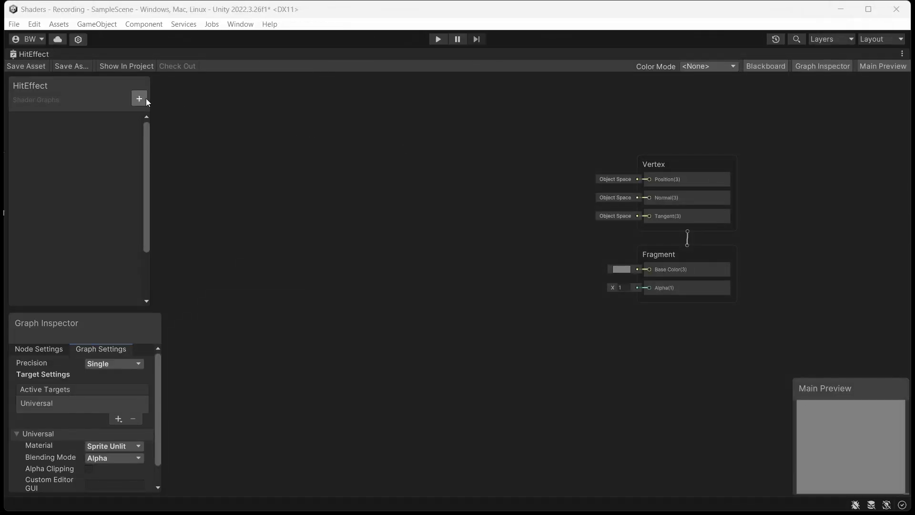
pyautogui.click(139, 99)
pyautogui.click(173, 209)
pyautogui.write('MainTex')
pyautogui.press('Return')
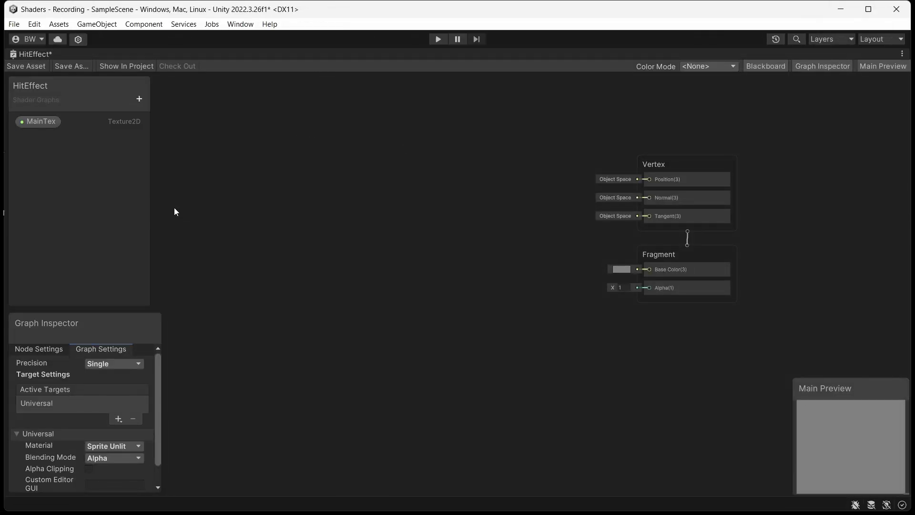
pyautogui.click(109, 132)
pyautogui.moveTo(110, 131); pyautogui.dragTo(356, 223)
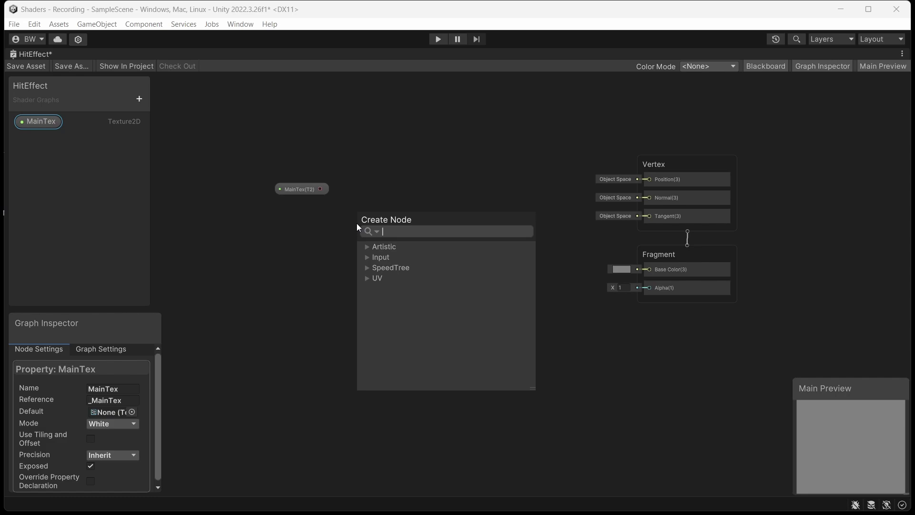
pyautogui.write('sample')
pyautogui.press('Return')
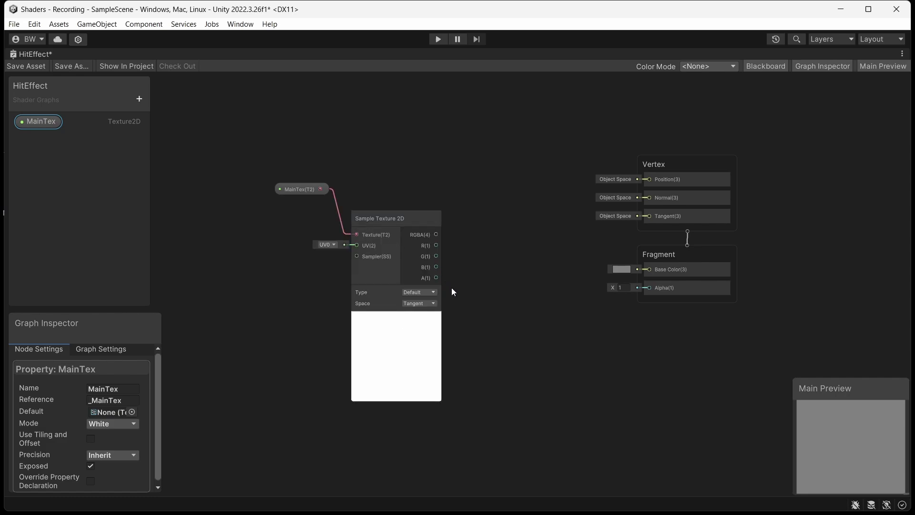
pyautogui.moveTo(437, 278); pyautogui.dragTo(649, 288)
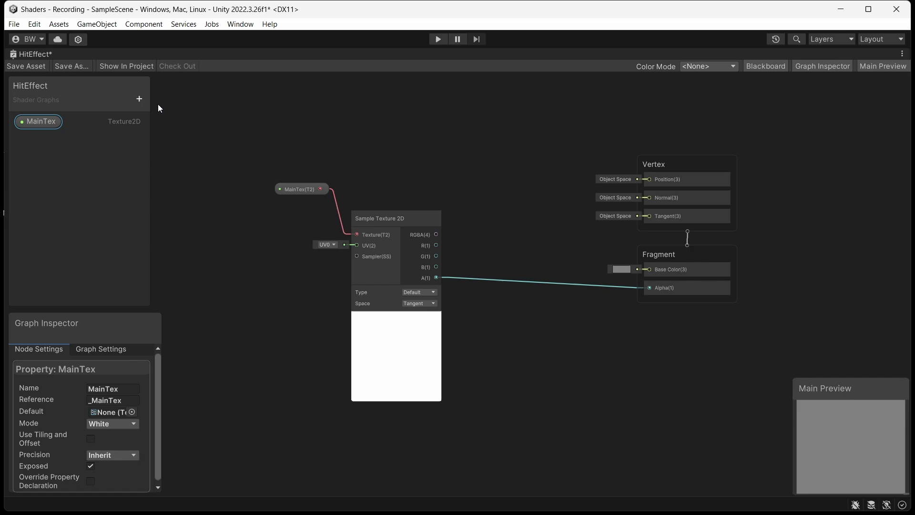
# Add a Float property named HitEffectAmount
pyautogui.click(140, 99)
pyautogui.click(165, 127)
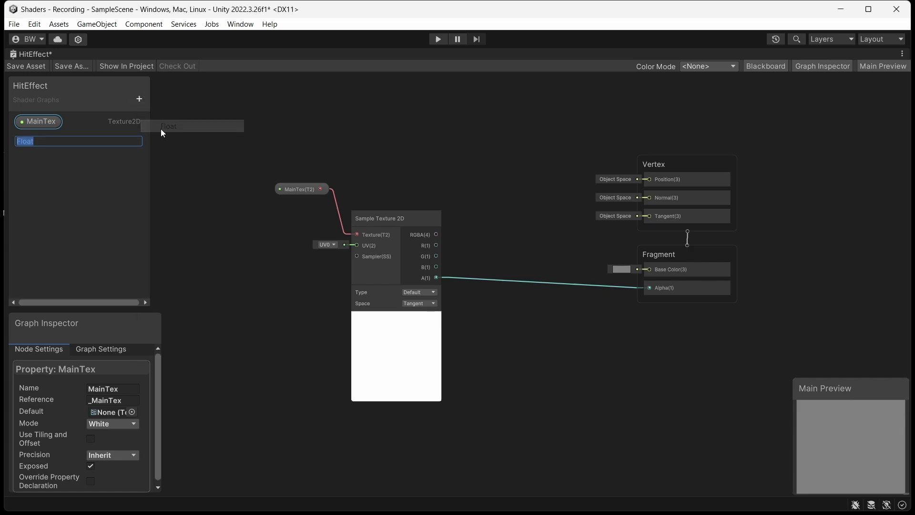
pyautogui.write('HitEffectAmount')
pyautogui.press('Return')
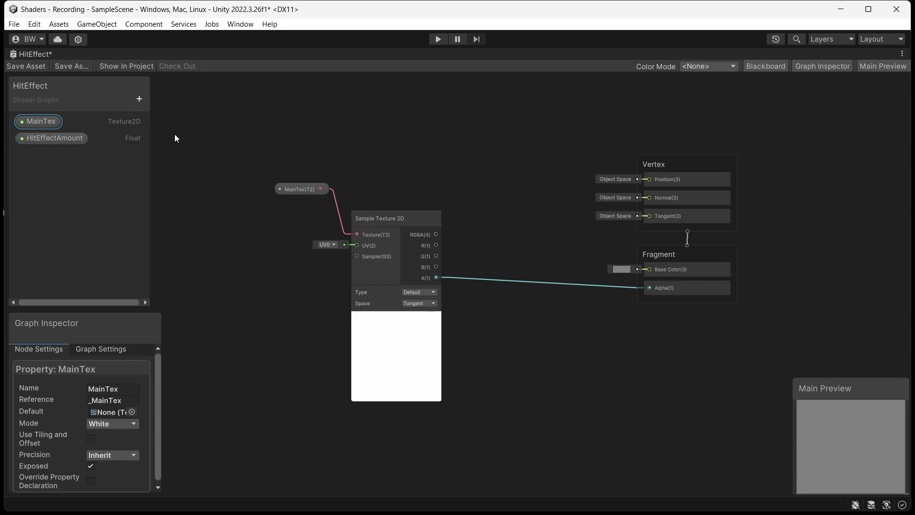
# Add an HDR Color property HitEffectColor with a red default
pyautogui.click(139, 99)
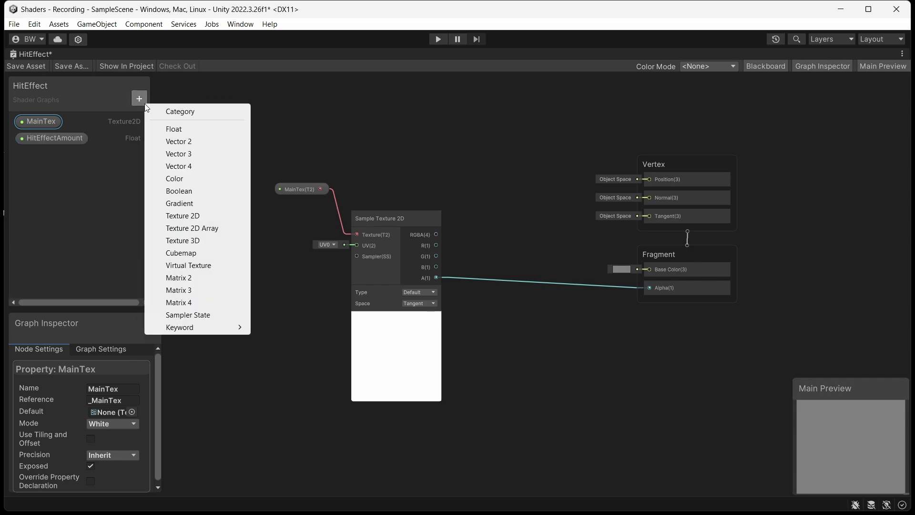
pyautogui.click(163, 179)
pyautogui.write('HitEffectColor')
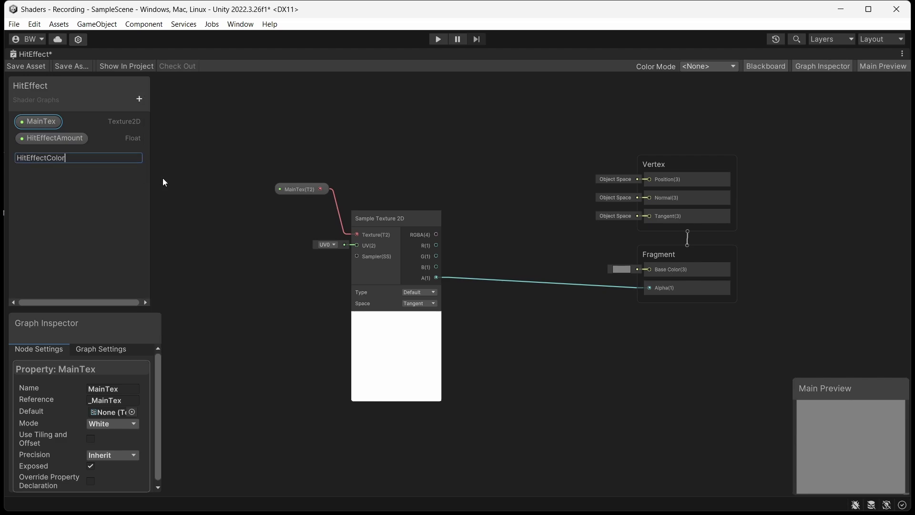
pyautogui.press('Return')
pyautogui.click(71, 155)
pyautogui.click(115, 423)
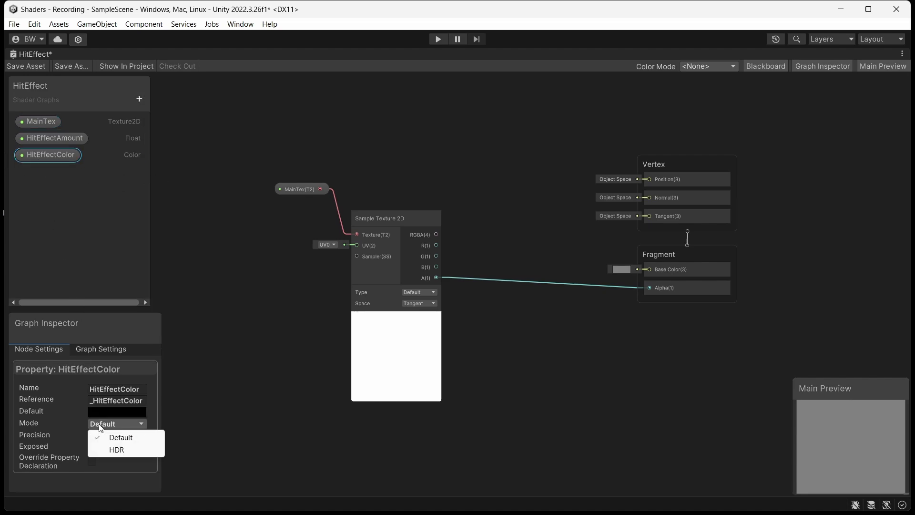
pyautogui.click(104, 450)
pyautogui.click(105, 412)
pyautogui.click(206, 299)
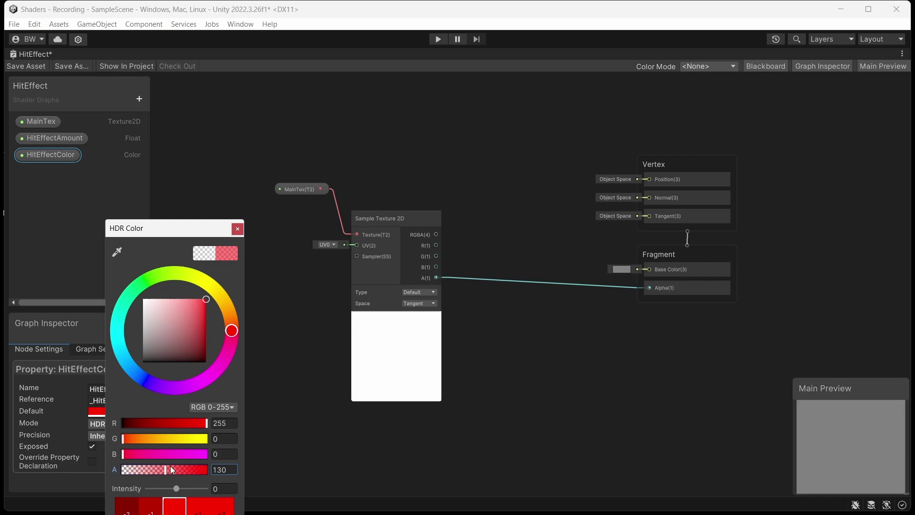
pyautogui.moveTo(170, 465); pyautogui.dragTo(206, 469)
pyautogui.click(236, 229)
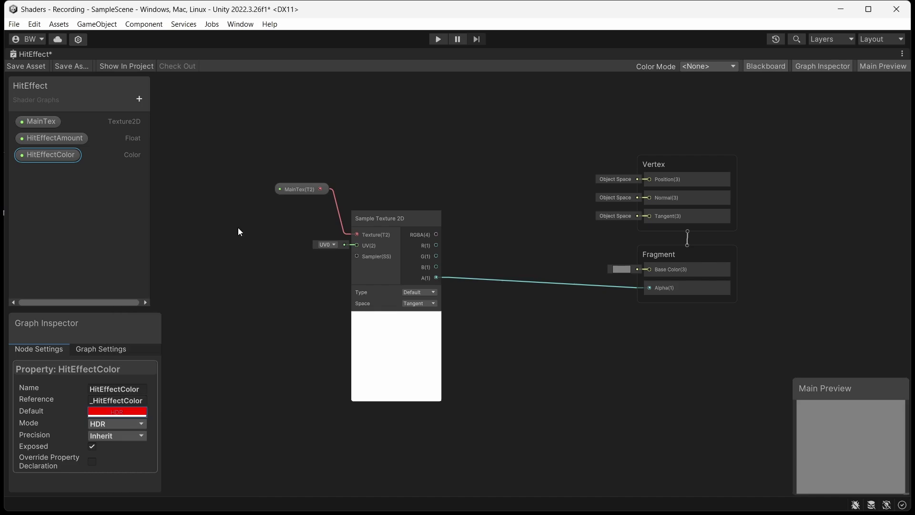
# Create a Blend node fed by the sampled texture's RGBA output
pyautogui.moveTo(434, 234); pyautogui.dragTo(475, 163)
pyautogui.write('blend')
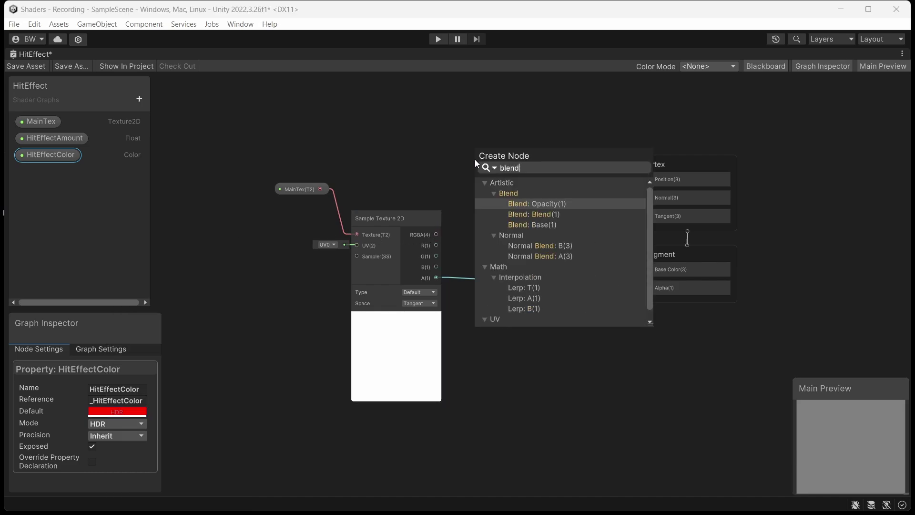
pyautogui.press('Return')
pyautogui.moveTo(474, 159); pyautogui.dragTo(496, 233, button='middle')
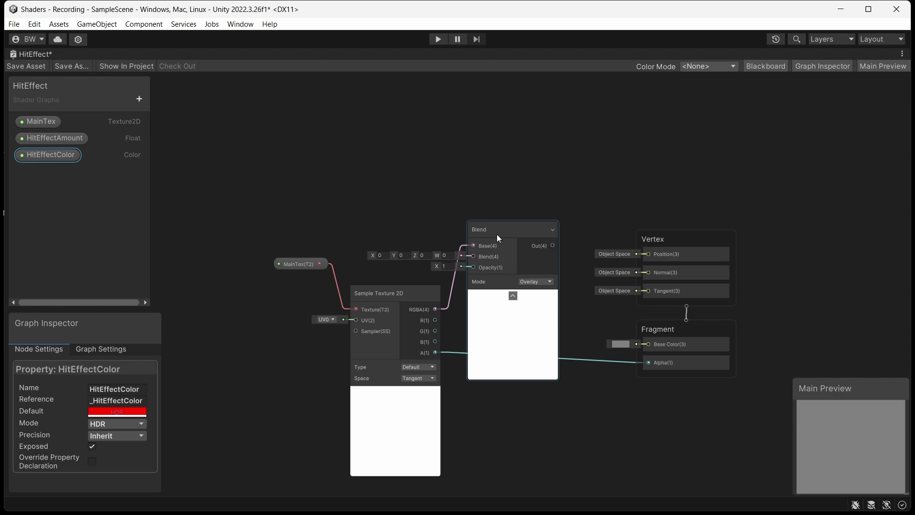
pyautogui.moveTo(496, 234); pyautogui.dragTo(501, 162)
# Wire HitEffectColor and HitEffectAmount into Blend, set Overwrite mode, and feed Base Color
pyautogui.moveTo(59, 152); pyautogui.dragTo(372, 130)
pyautogui.moveTo(425, 138); pyautogui.dragTo(478, 185)
pyautogui.moveTo(59, 136); pyautogui.dragTo(202, 142)
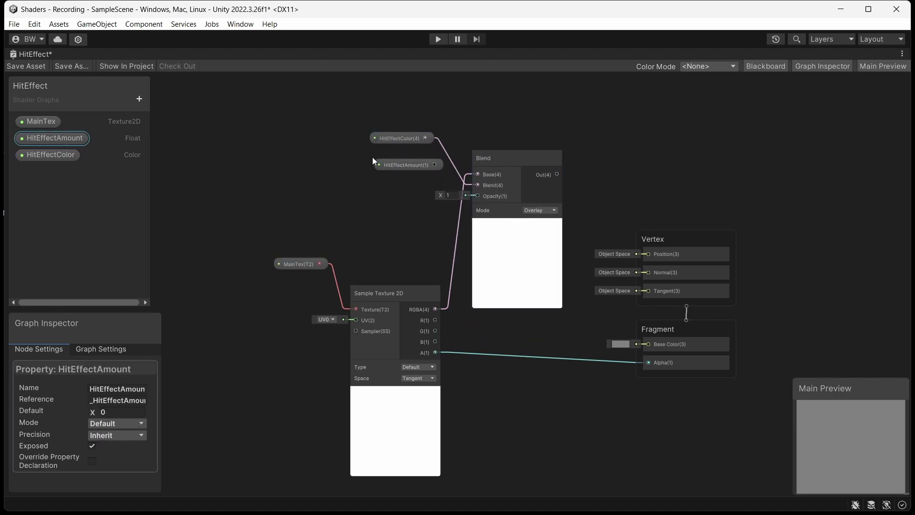
pyautogui.moveTo(396, 163); pyautogui.dragTo(455, 191)
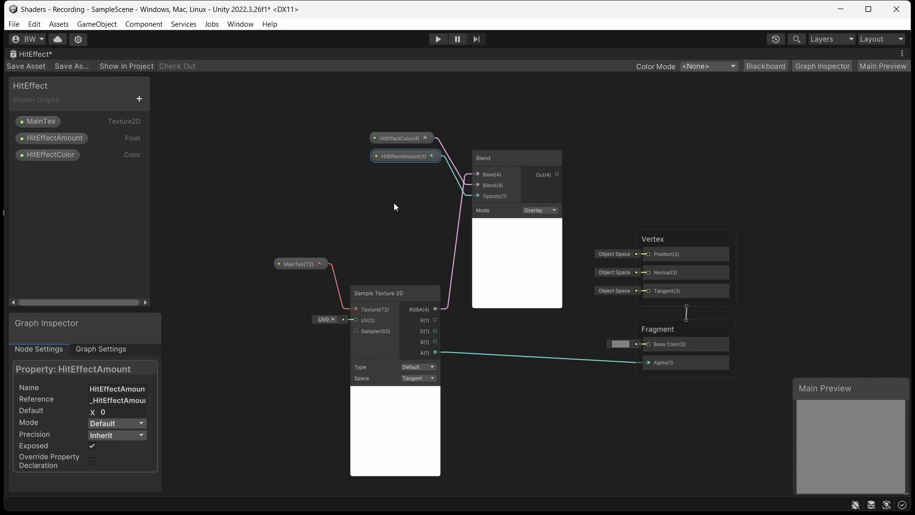
pyautogui.click(540, 210)
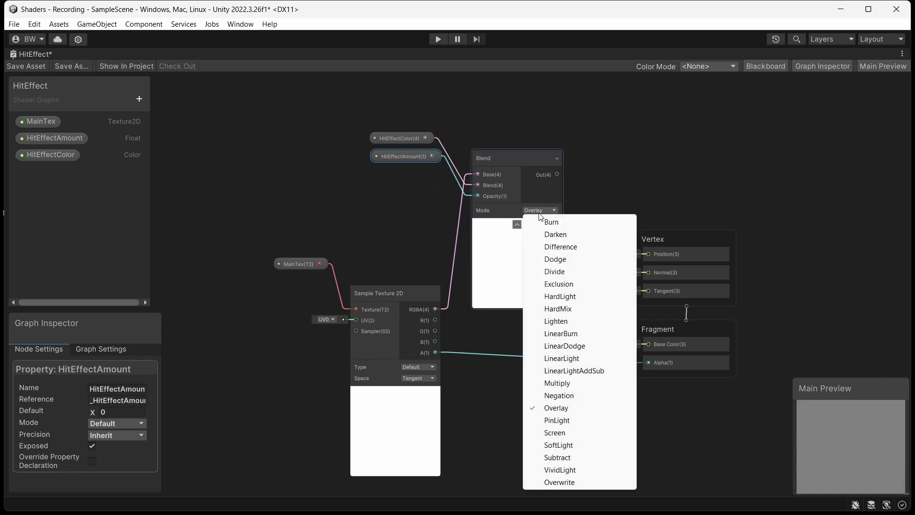
pyautogui.click(554, 484)
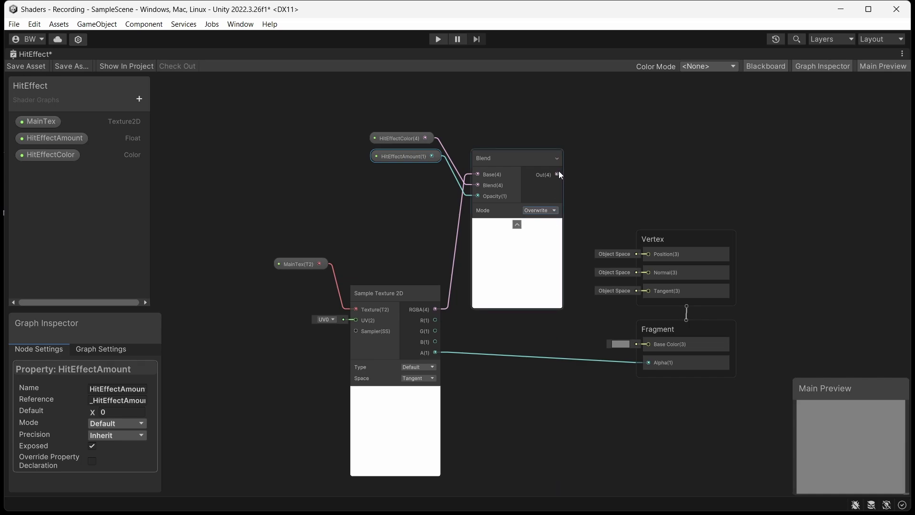
pyautogui.moveTo(556, 174); pyautogui.dragTo(647, 344)
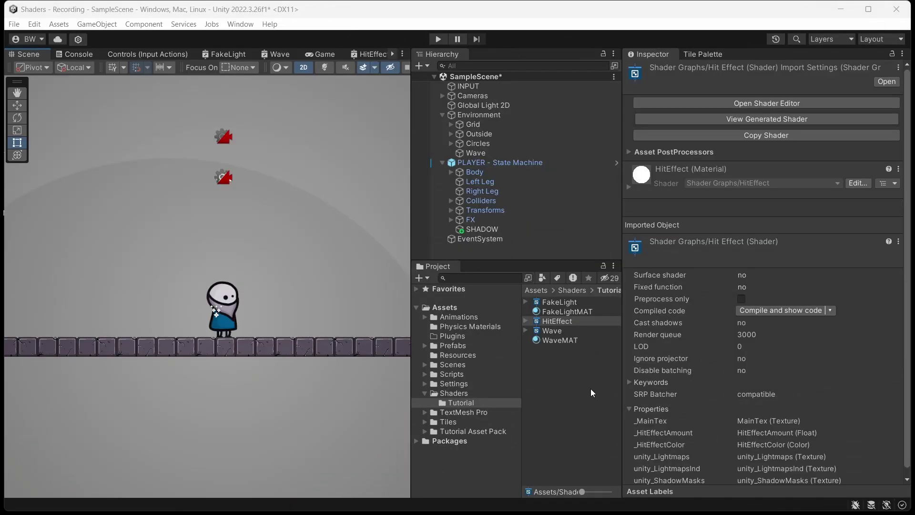
# Create a HitEffectMAT material from the HitEffect shader and select the player's Body and Head
pyautogui.click(578, 387)
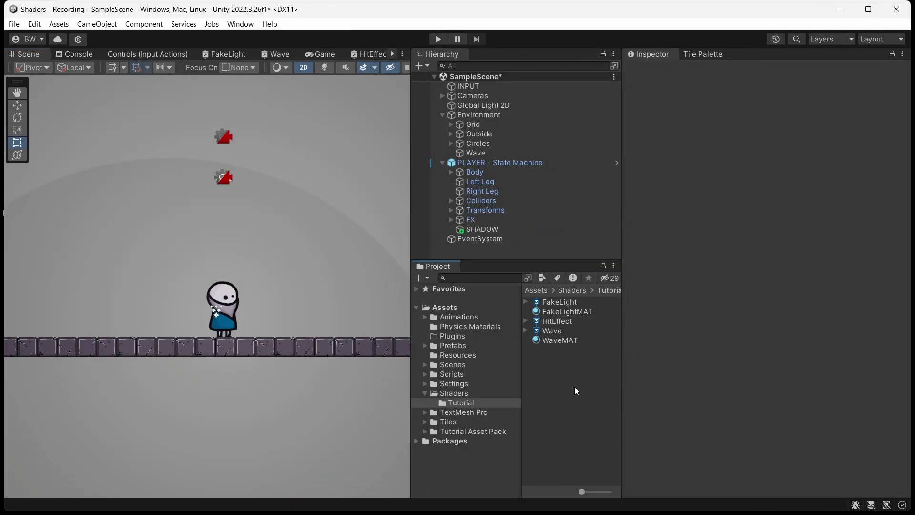
pyautogui.rightClick(555, 321)
pyautogui.moveTo(586, 180)
pyautogui.click(779, 325)
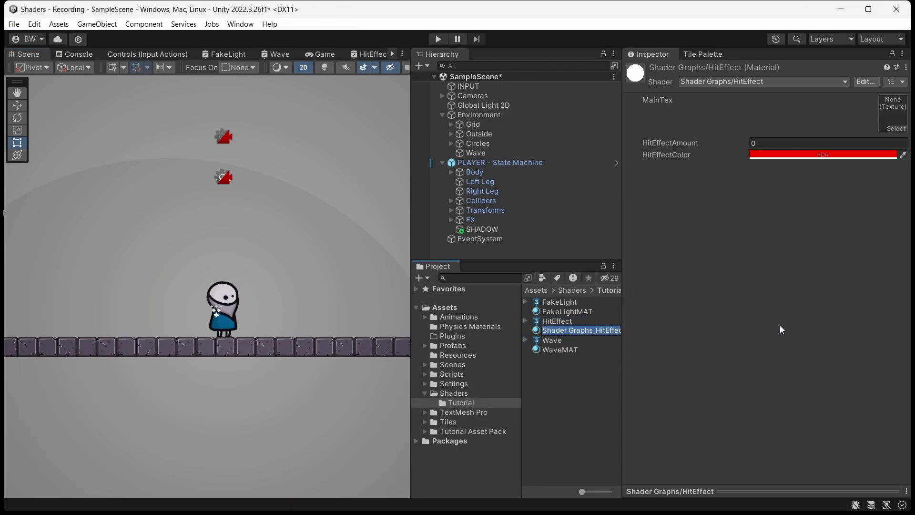
pyautogui.write('HitEffectMAT')
pyautogui.press('Return')
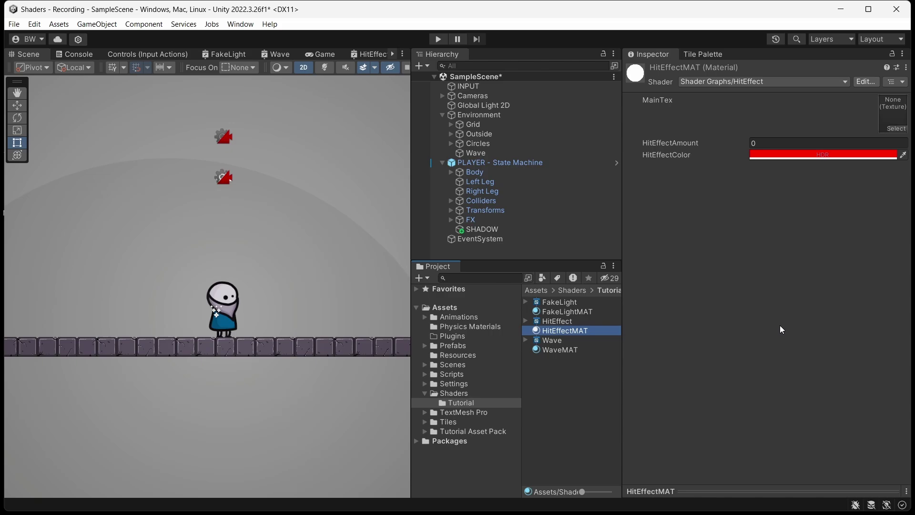
pyautogui.click(467, 171)
pyautogui.keyDown('shift'); pyautogui.click(478, 181); pyautogui.keyUp('shift')
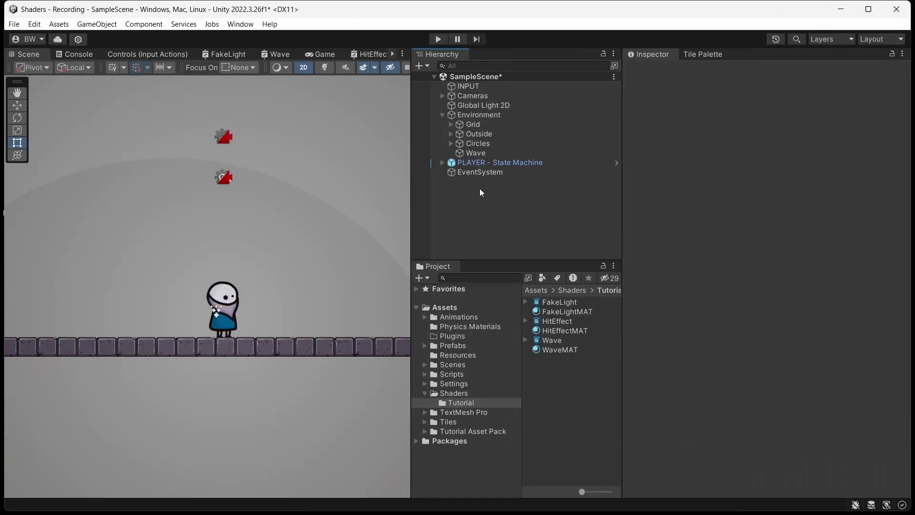
# Create a Global Volume with a new profile and a Bloom override at threshold 1.25, intensity 2
pyautogui.rightClick(479, 177)
pyautogui.moveTo(548, 445)
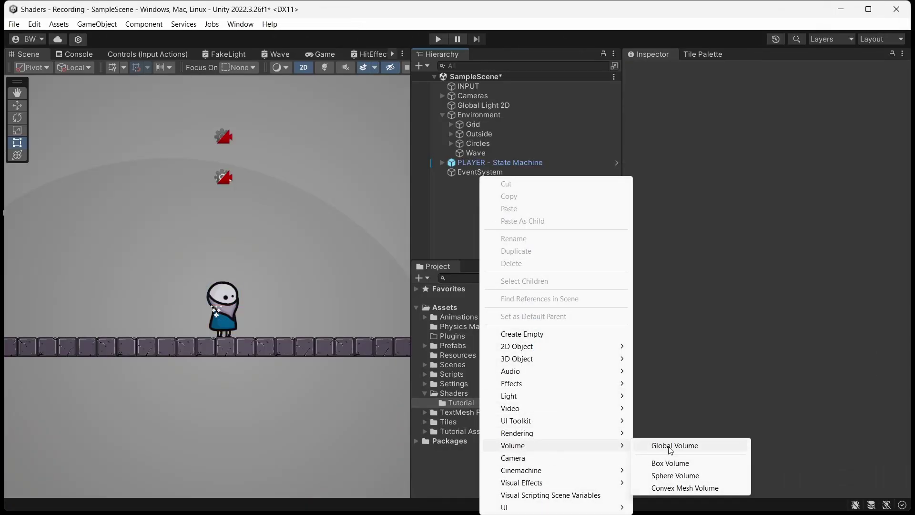
pyautogui.click(670, 446)
pyautogui.click(884, 208)
pyautogui.click(770, 252)
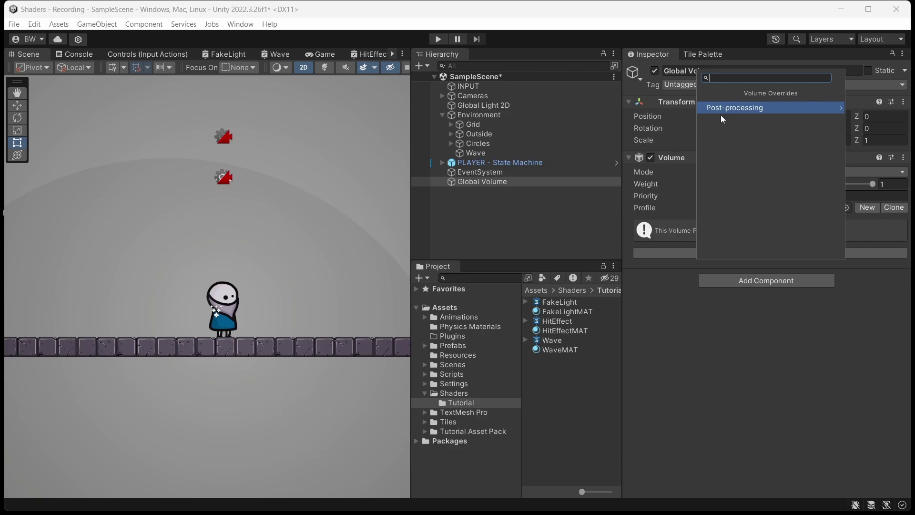
pyautogui.click(720, 110)
pyautogui.click(720, 110)
pyautogui.click(764, 256)
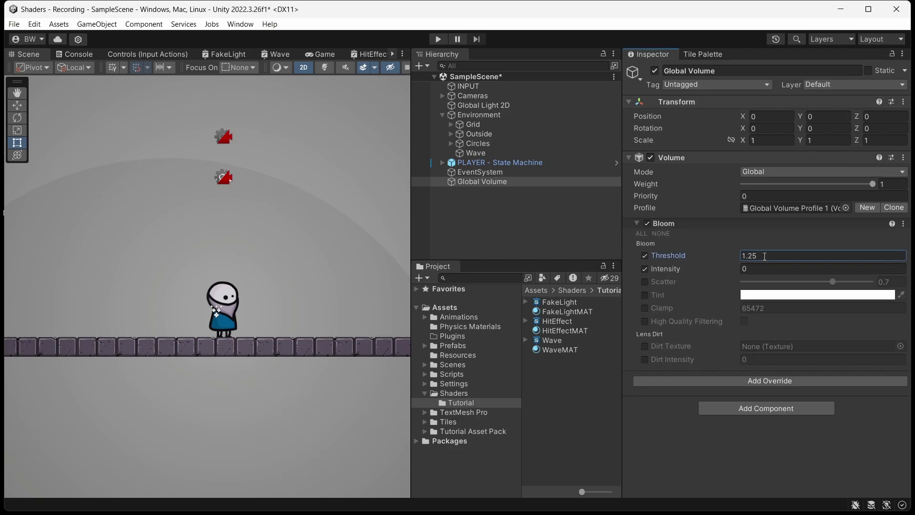
pyautogui.write('1.25')
pyautogui.click(763, 265)
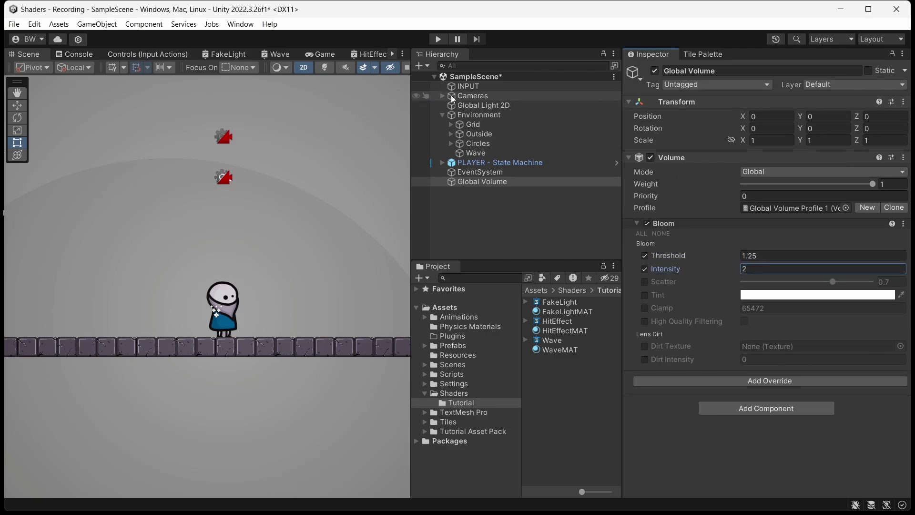
# Enable Post Processing on the Main Camera under the Cameras group
pyautogui.click(442, 95)
pyautogui.click(478, 106)
pyautogui.click(742, 276)
pyautogui.click(442, 96)
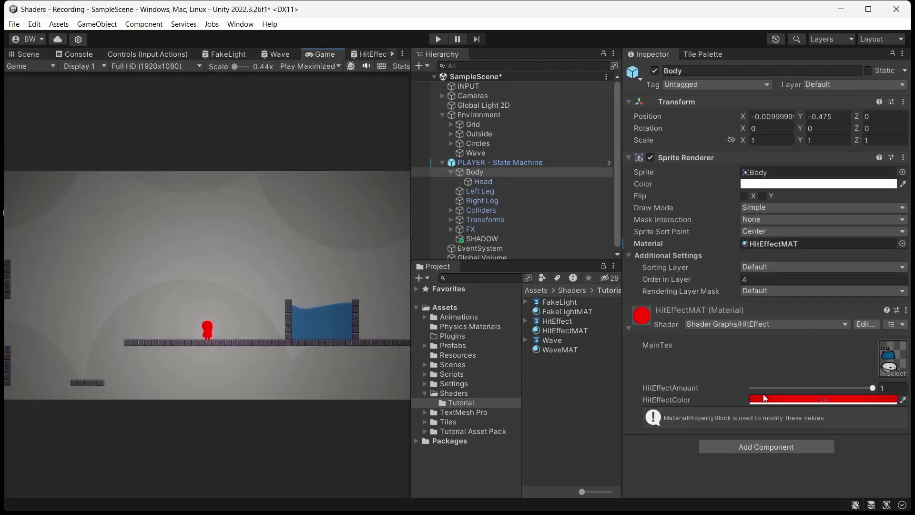
# Make HitEffectColor a +1 intensity HDR white and drag HitEffectAmount to 0
pyautogui.click(859, 399)
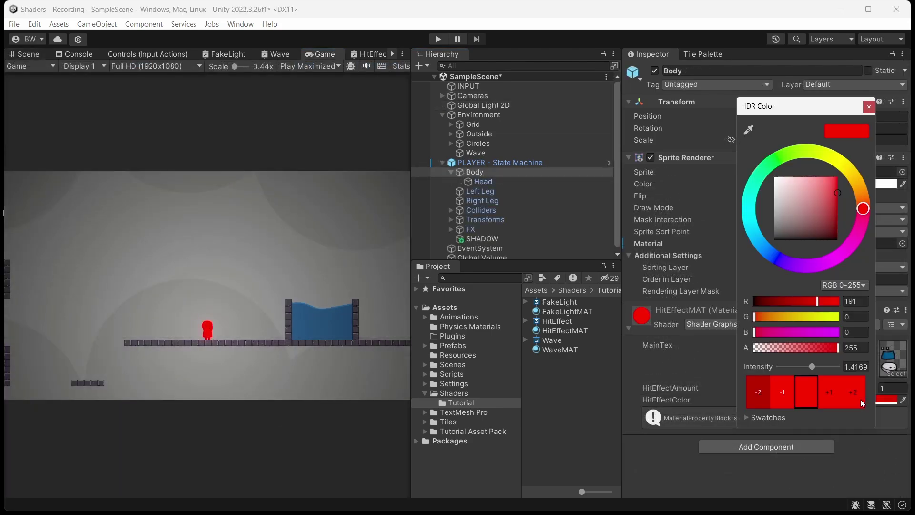
pyautogui.click(831, 395)
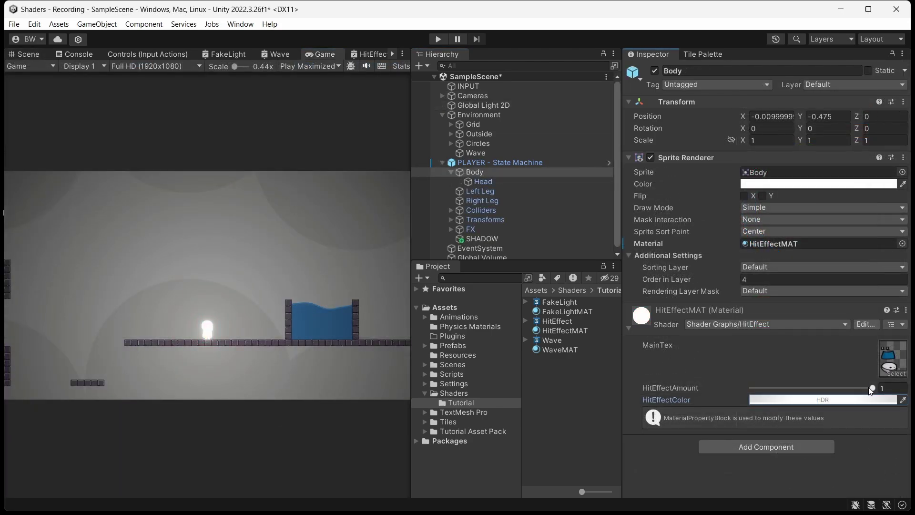
pyautogui.moveTo(869, 388); pyautogui.dragTo(685, 370)
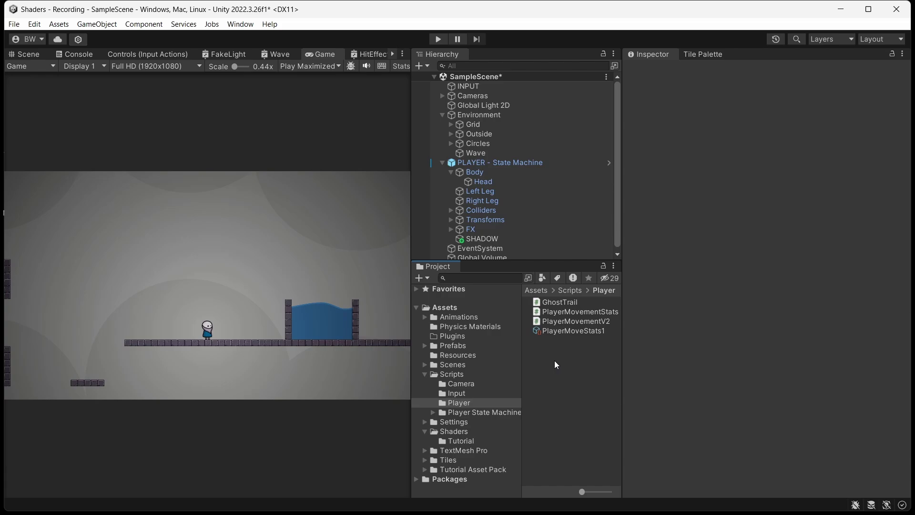
# Create a HitEffect C# script in the Player scripts folder and attach it to PLAYER - State Machine
pyautogui.rightClick(555, 364)
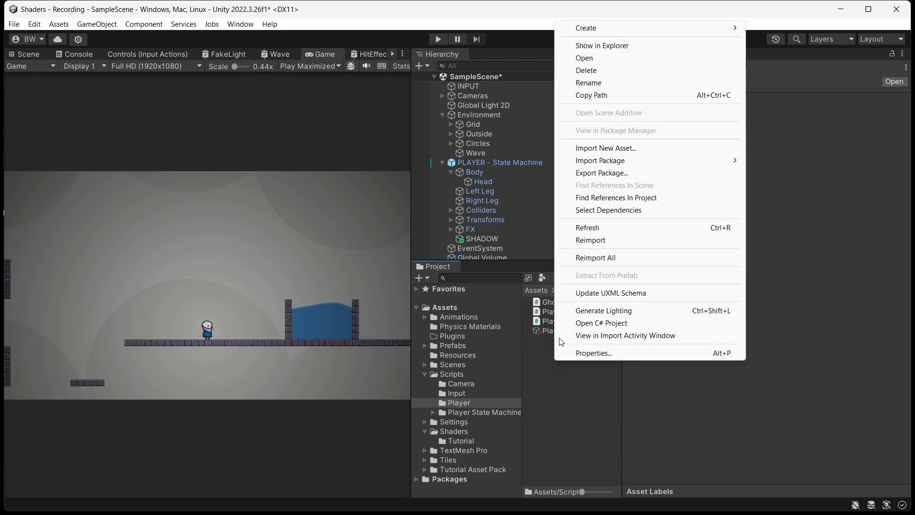
pyautogui.moveTo(633, 27)
pyautogui.click(792, 62)
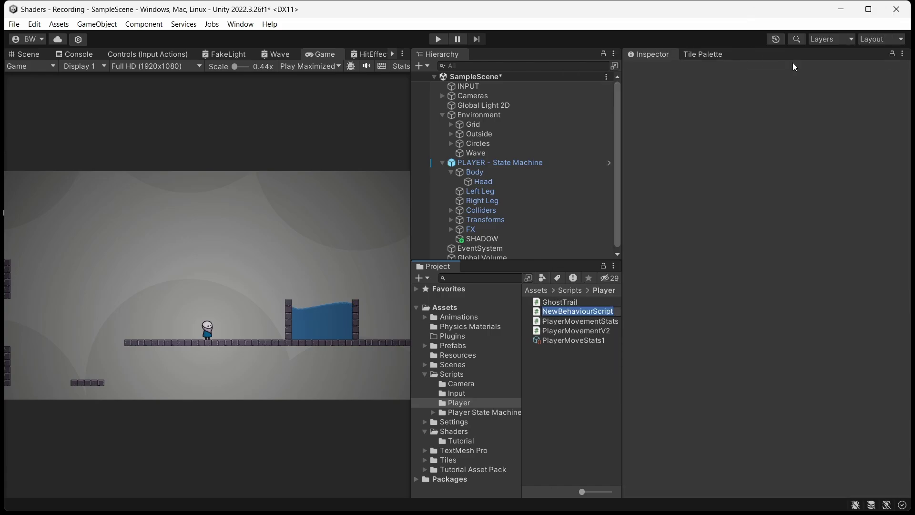
pyautogui.write('HitEffect')
pyautogui.press('Return')
pyautogui.moveTo(493, 164); pyautogui.dragTo(495, 165)
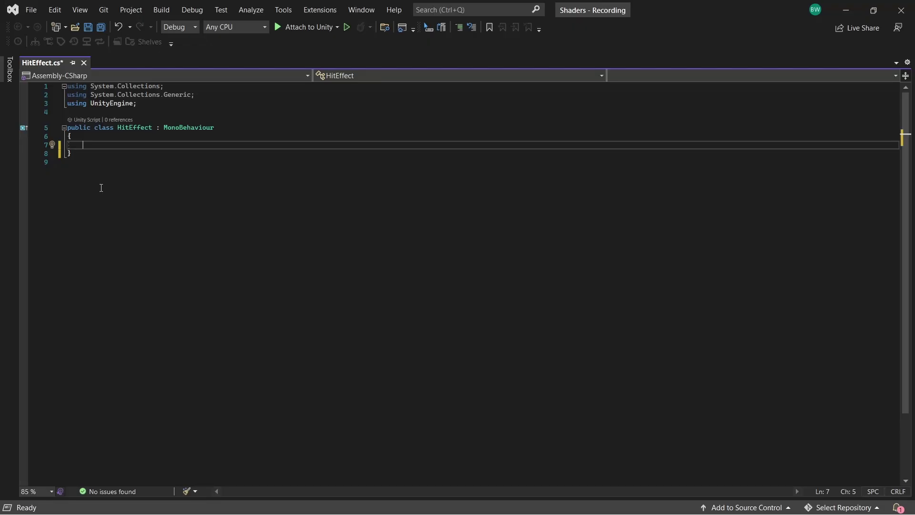
# Declare a serialized _duration of 0.25f, the _HitEffectAmount property ID, and a SpriteRenderer[] field
pyautogui.write('SerializeField]')
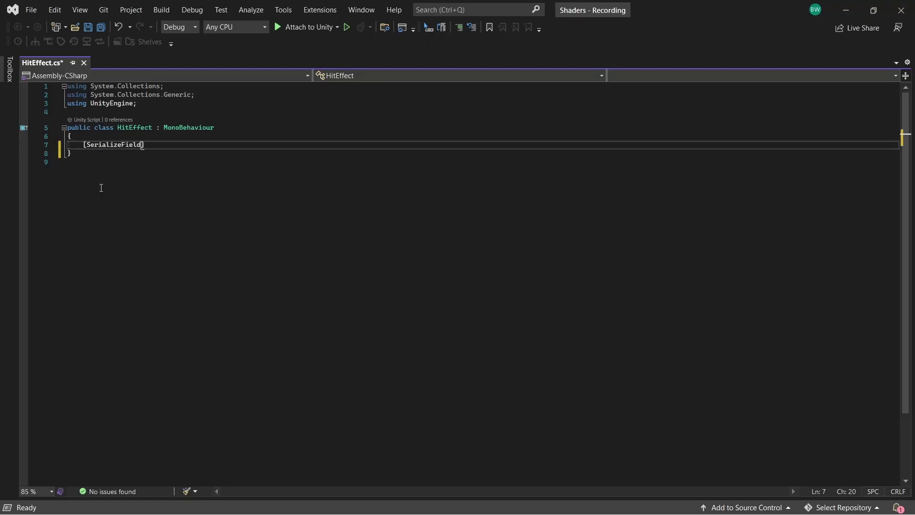
pyautogui.write('  private float _dur')
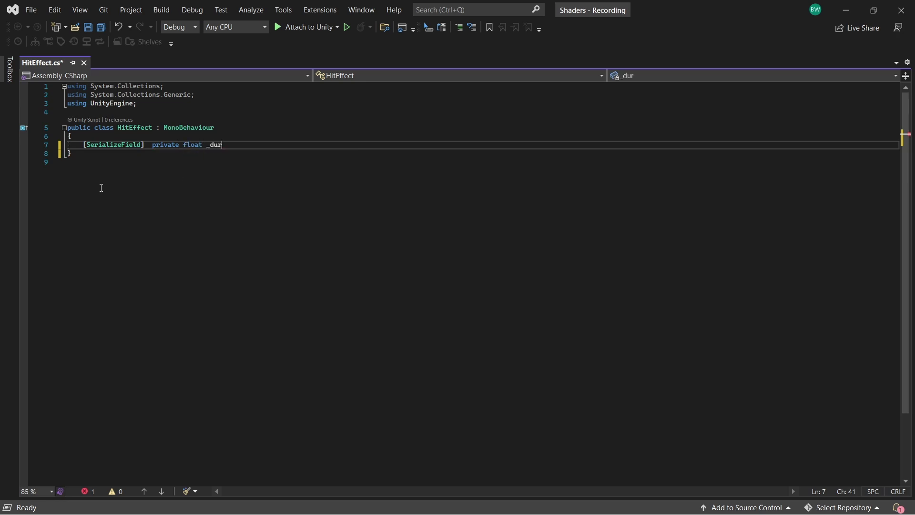
pyautogui.write('ation = 0.25f;')
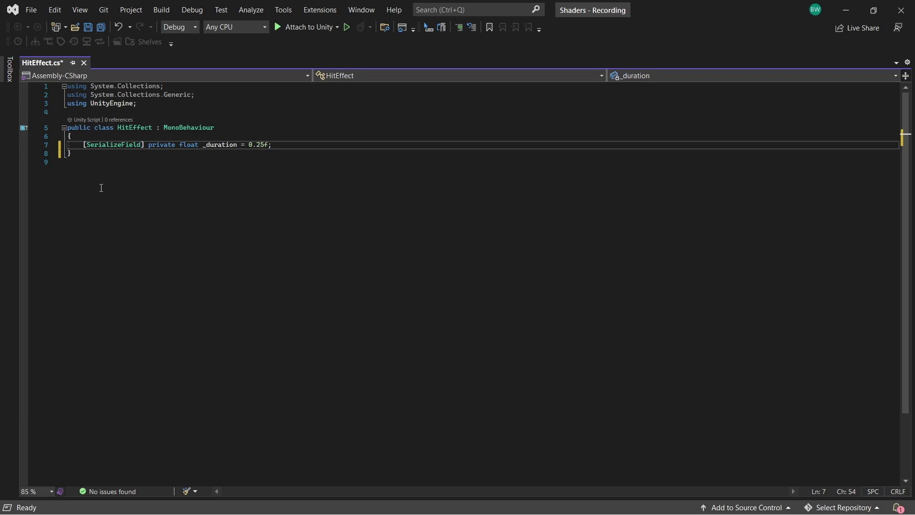
pyautogui.press('Return')
pyautogui.press('Return')
pyautogui.write('private ')
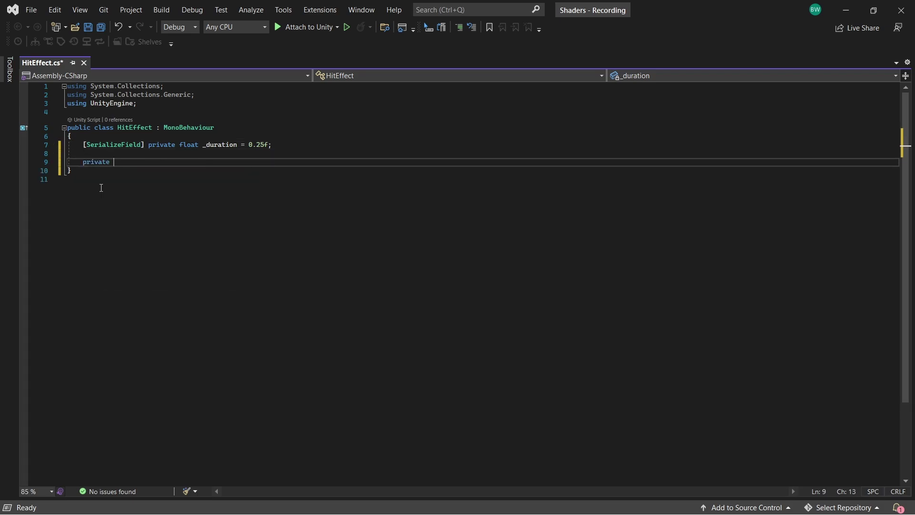
pyautogui.write('int _hitEffectAmount')
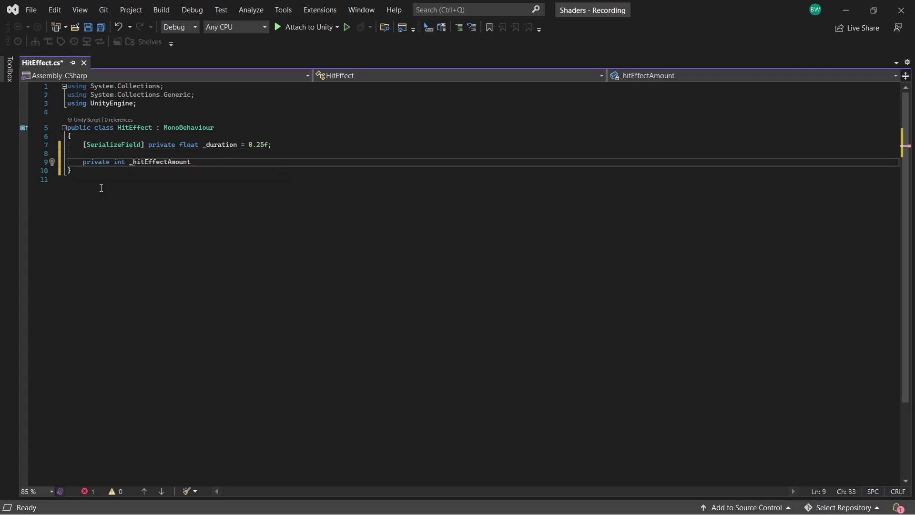
pyautogui.write(' = Shader.PropertyToID("_')
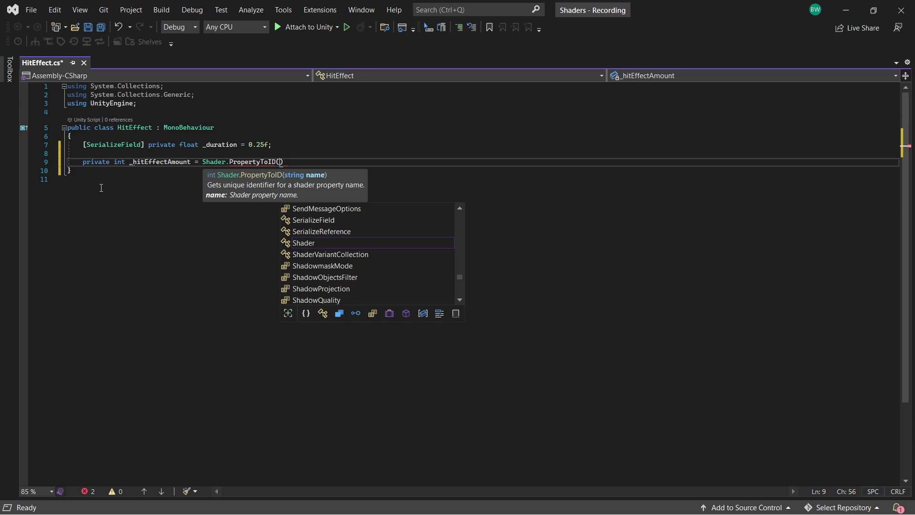
pyautogui.write('HitEffectAmount");')
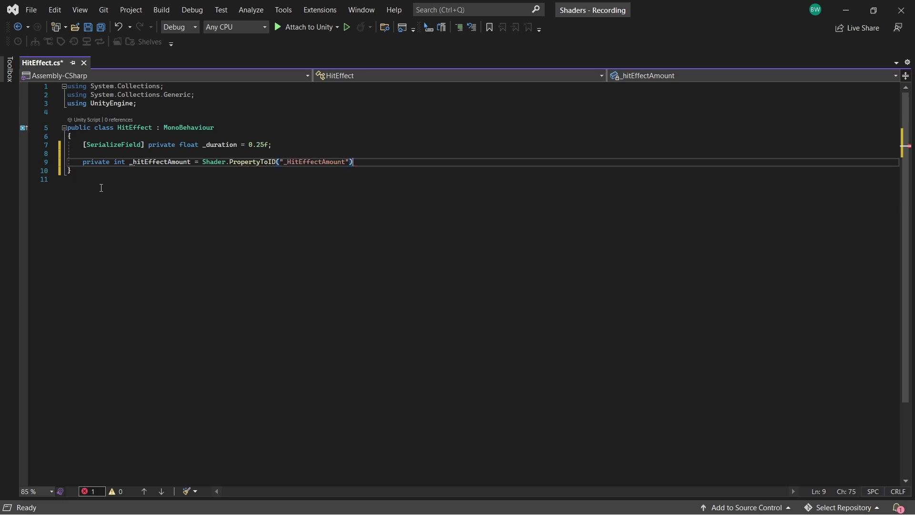
pyautogui.hotkey('ctrl', 's')
pyautogui.press('Return')
pyautogui.press('Return')
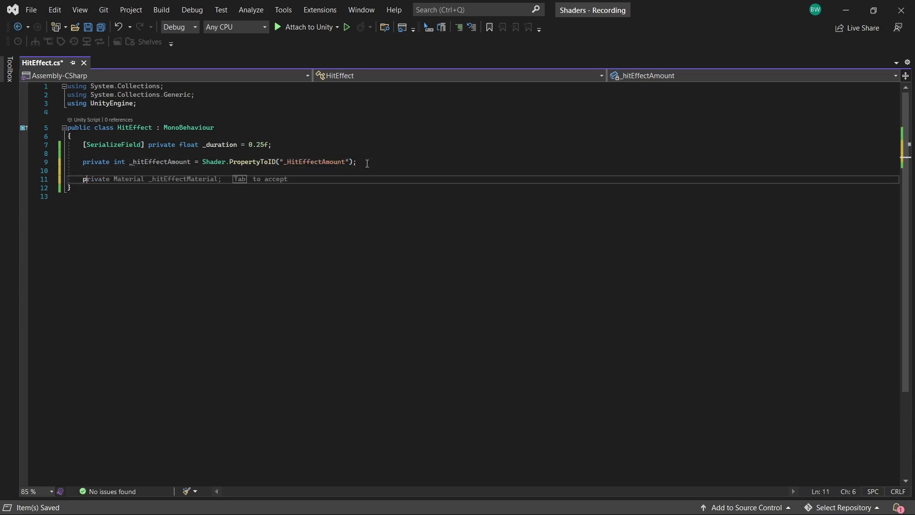
pyautogui.write('private SpriteRenderer[] _spriteRenderers;')
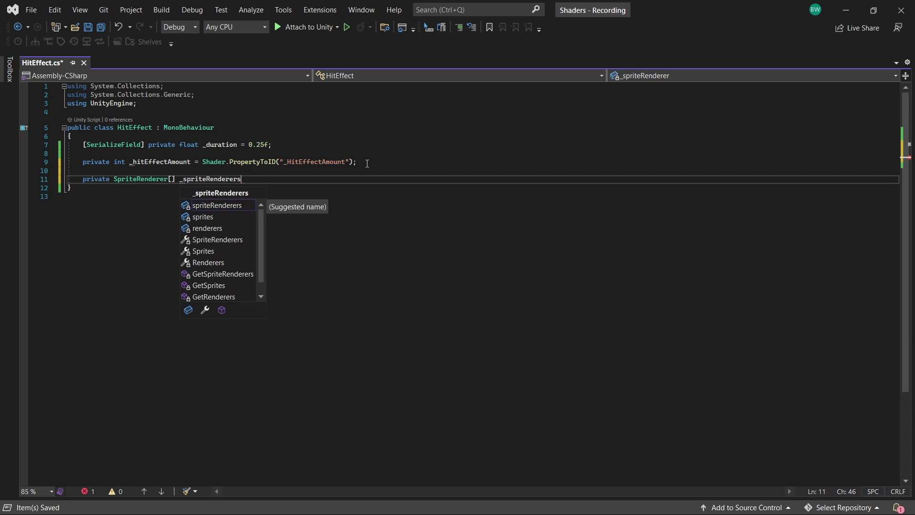
pyautogui.press('Return')
pyautogui.press('Return')
# Add Awake filling _spriteRenderers via GetComponentsInChildren<SpriteRenderer>(), and declare a Material[] _materials field
pyautogui.write('void')
pyautogui.press('Tab')
pyautogui.write('_spri')
pyautogui.press('Tab')
pyautogui.write('= GetComponentsInChildren<SpriteRenderer>();')
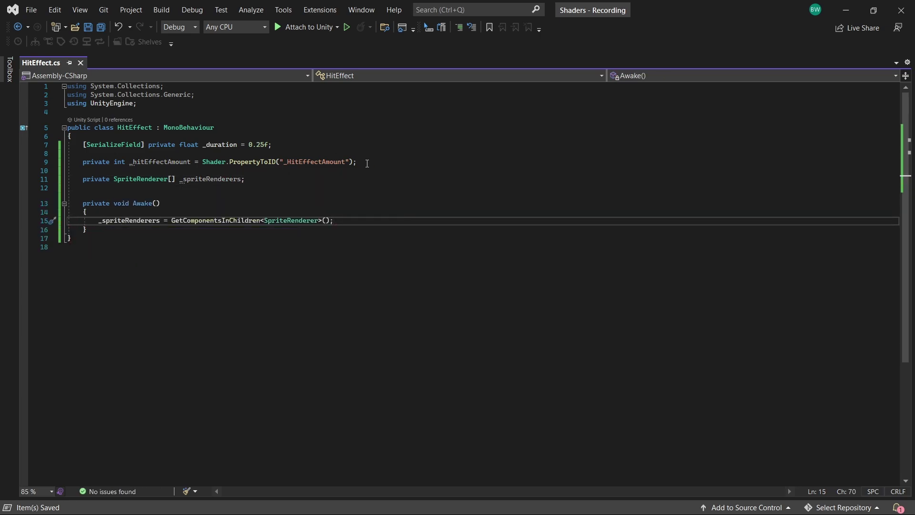
pyautogui.click(347, 179)
pyautogui.press('Return')
pyautogui.write('private Material')
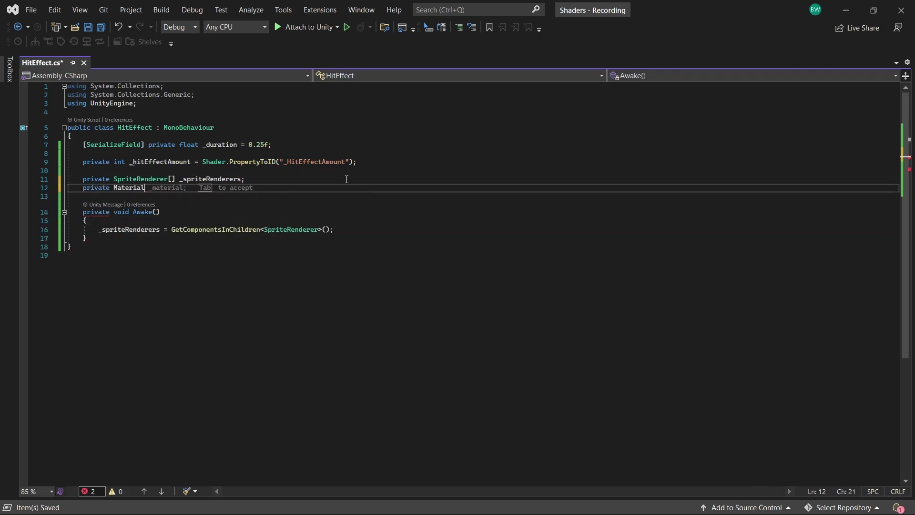
pyautogui.write('[] _materials;')
# In Awake, size _materials to the renderer count and copy each renderer's material in a for loop
pyautogui.click(367, 232)
pyautogui.press('Return')
pyautogui.press('Return')
pyautogui.write('_')
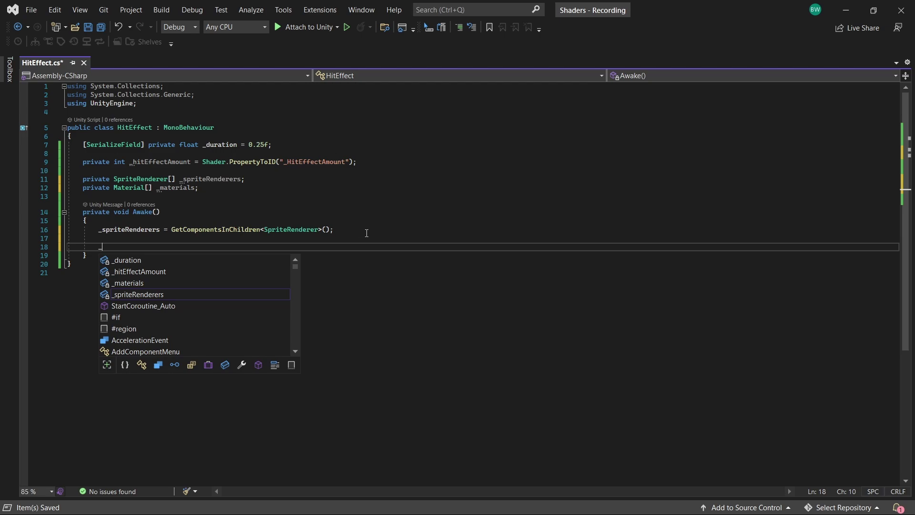
pyautogui.write('materials = new Material[_spriteRenderers.Length];')
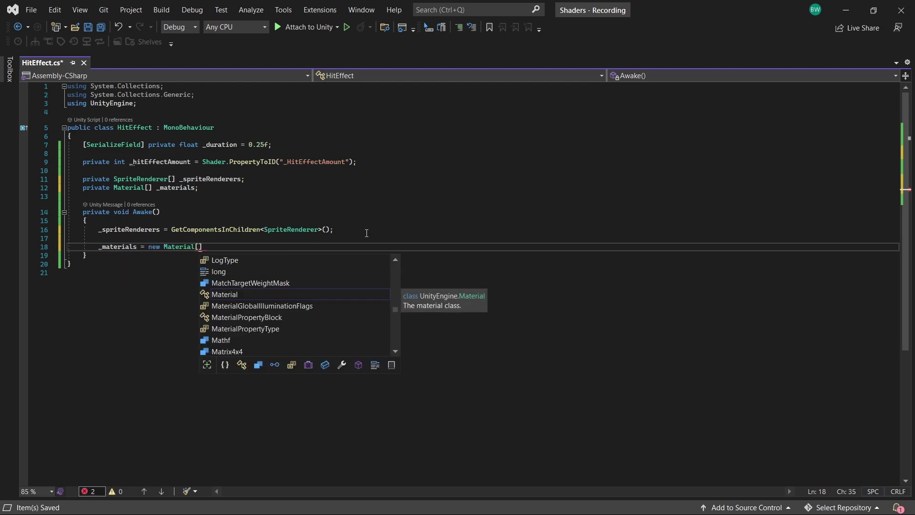
pyautogui.press('Return')
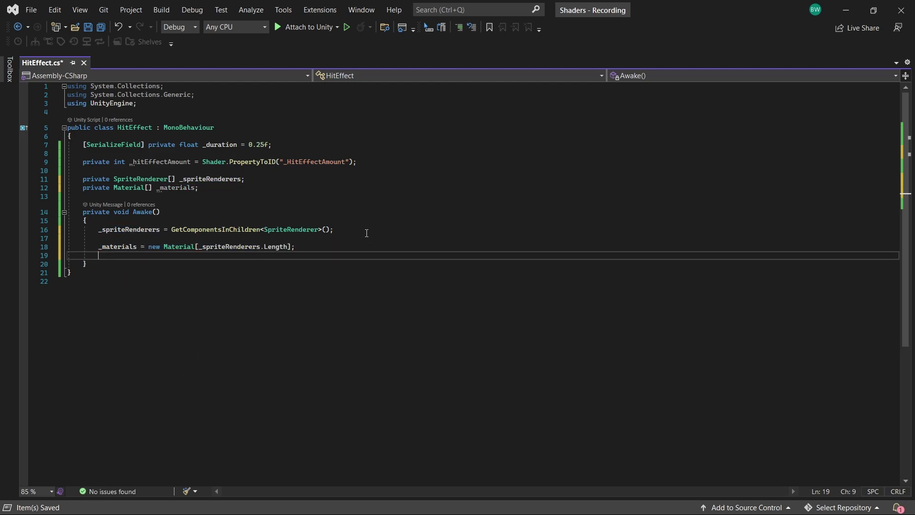
pyautogui.write('for')
pyautogui.press('Tab')
pyautogui.press('Tab')
pyautogui.write('_ma')
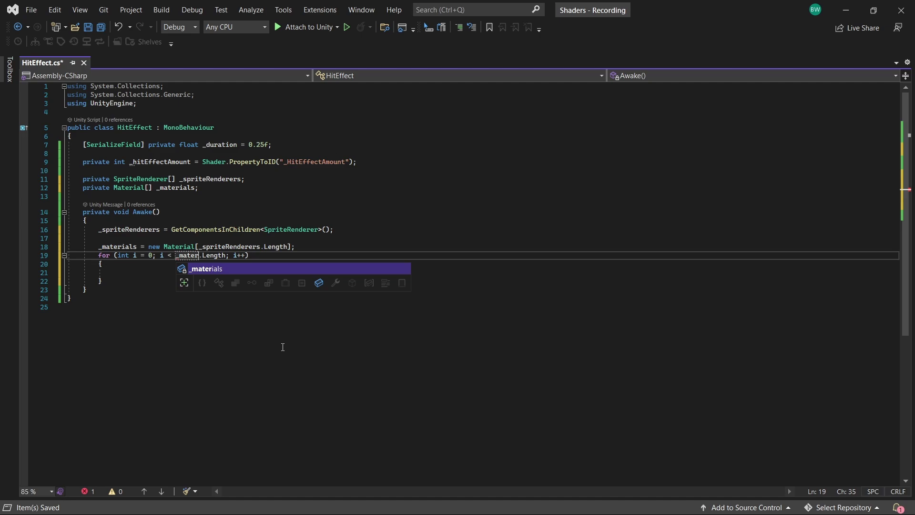
pyautogui.press('Return')
pyautogui.press('Return')
pyautogui.write('_materials[i] = _')
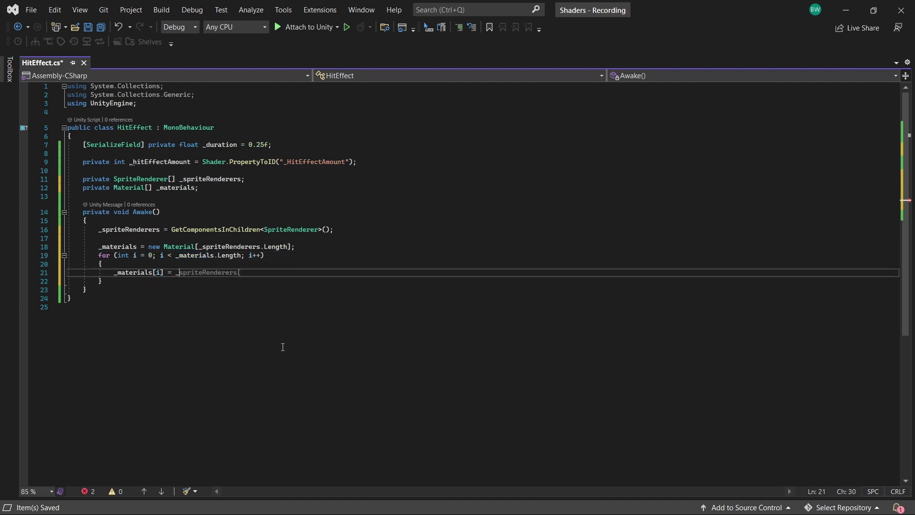
pyautogui.write('spriteRenderers[i].material;')
pyautogui.hotkey('ctrl', 's')
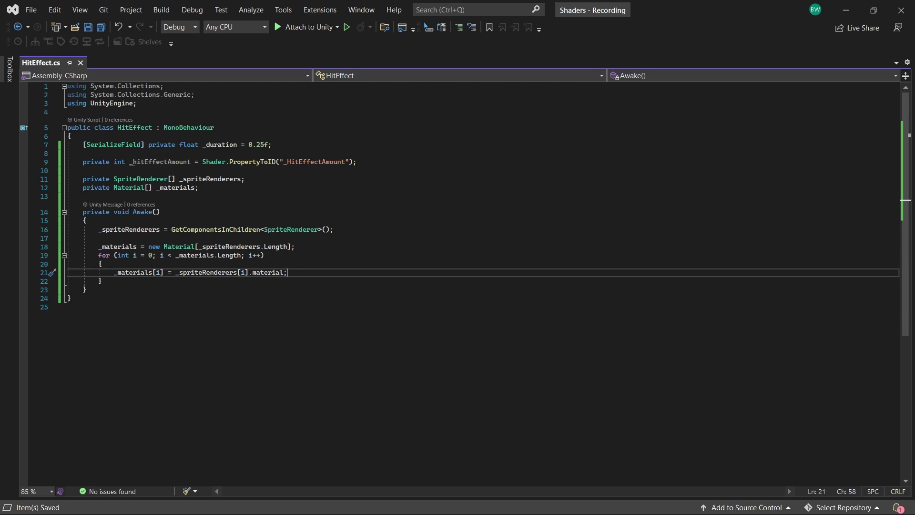
# Write an ApplyHitEffect coroutine whose elapsedTime while loops drive the hit amount over _duration
pyautogui.press('Down')
pyautogui.press('Down')
pyautogui.press('End')
pyautogui.press('Return')
pyautogui.press('Return')
pyautogui.write('private IEnumerator ApplyHitEffect()     {         float elapsedTime = 0f;         while(elapsedTime < _duration)         {             elapsedTime += Time.deltaTime;              float lerpedAmount = Mathf.Lerp(')
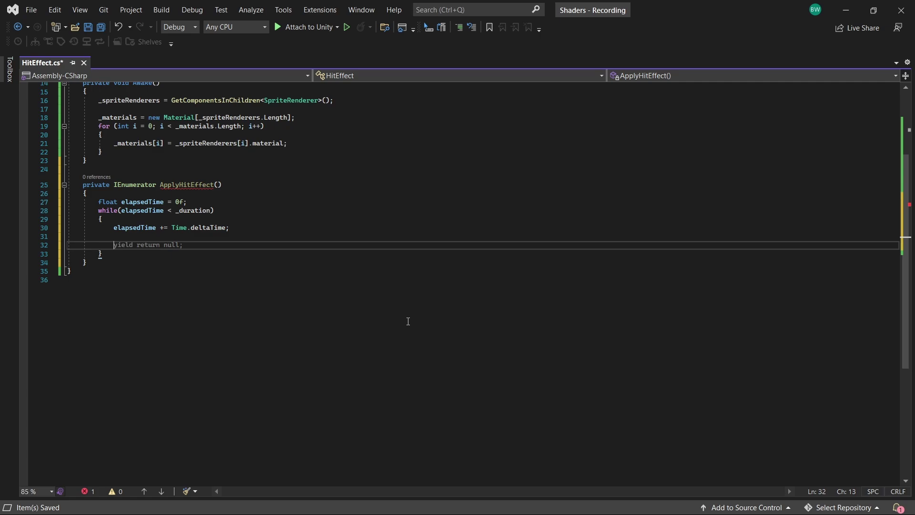
pyautogui.write('0f, 1f, (elapsedTime / _duration));             for (int i = 0; i < _materials.Length; i++)             {                 _materials[i].SetFloat(_hitEffectAmount, lerpedAmount);             }              yield return null;')
pyautogui.press('Down')
pyautogui.press('End')
pyautogui.press('Return')
pyautogui.press('Return')
pyautogui.write('elapsedTime ')
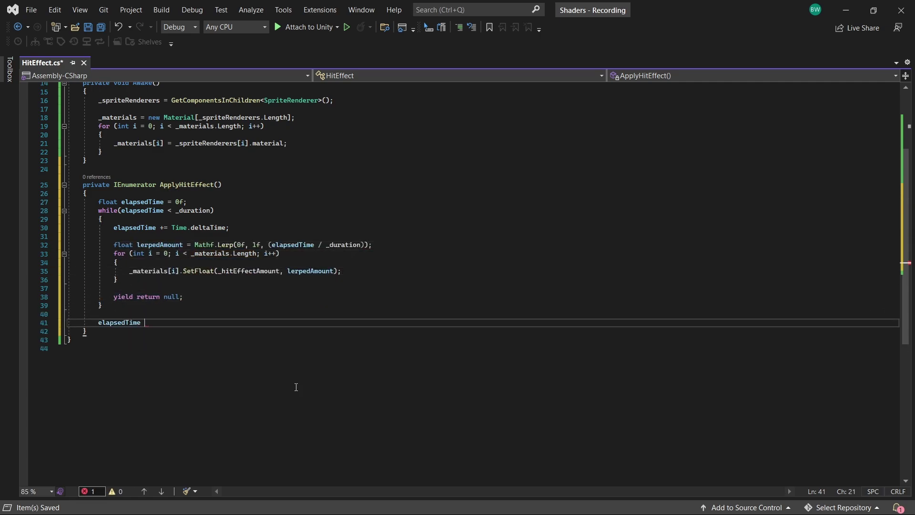
pyautogui.write('= 0f;         while(elapsedTime < _duration)         {             elapsedTime += Time.deltaTime;              float lerpedAmount = Mathf.Lerp(1f, 0f, (elapsedTime / _duration));             for (int i = 0; i < _materials.Length; i++)             {                 _materials[i].SetFloat(_hitEffectAmount, lerpedAmount);             }              yield return null;')
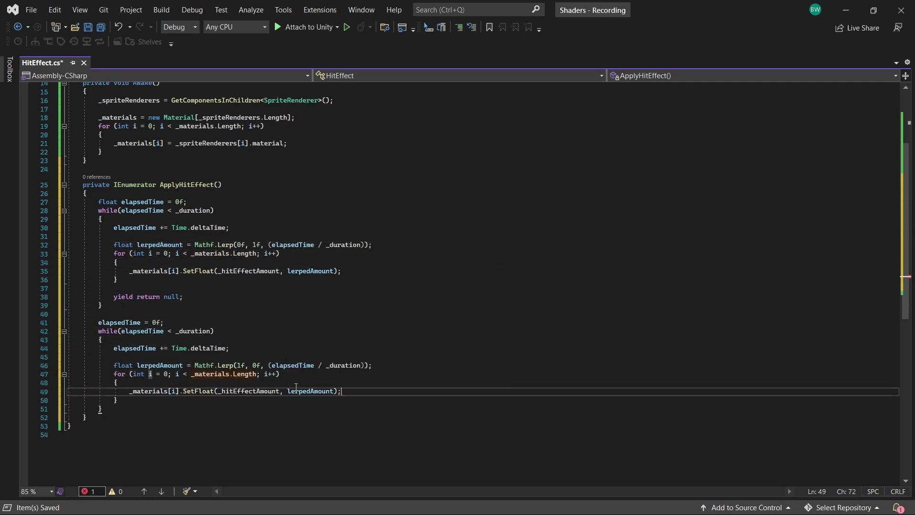
pyautogui.moveTo(91, 215); pyautogui.dragTo(139, 306)
pyautogui.moveTo(99, 326); pyautogui.dragTo(114, 429)
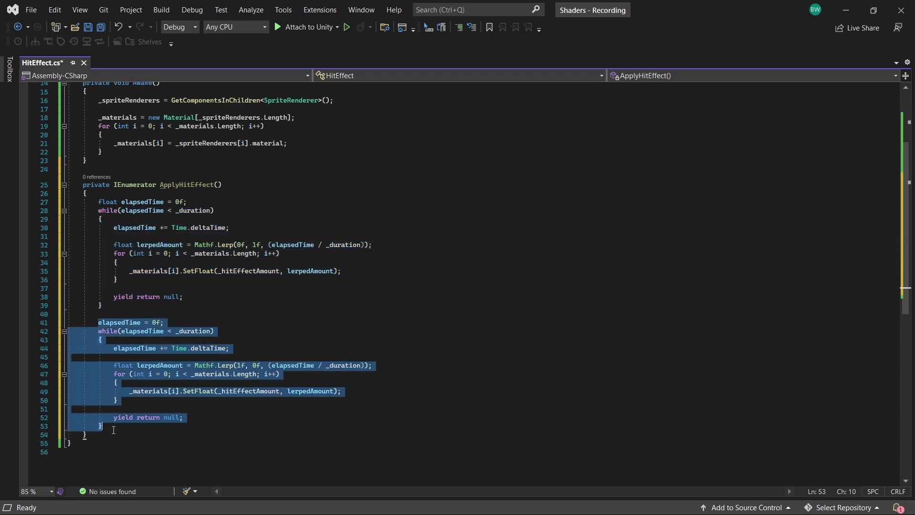
# Add an Update method calling StartCoroutine(ApplyHitEffect()) when InputManager.TestWasPressed is true
pyautogui.scroll(3, 114, 430)
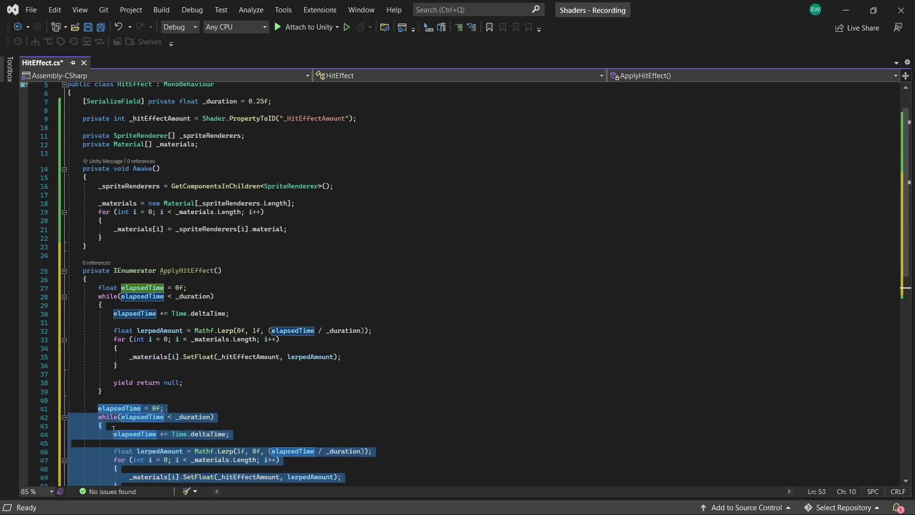
pyautogui.click(429, 246)
pyautogui.press('Return')
pyautogui.press('Return')
pyautogui.write('private void Update()')
pyautogui.press('Return')
pyautogui.write('{')
pyautogui.press('Return')
pyautogui.write('if (InputManager.TestWasPressed)')
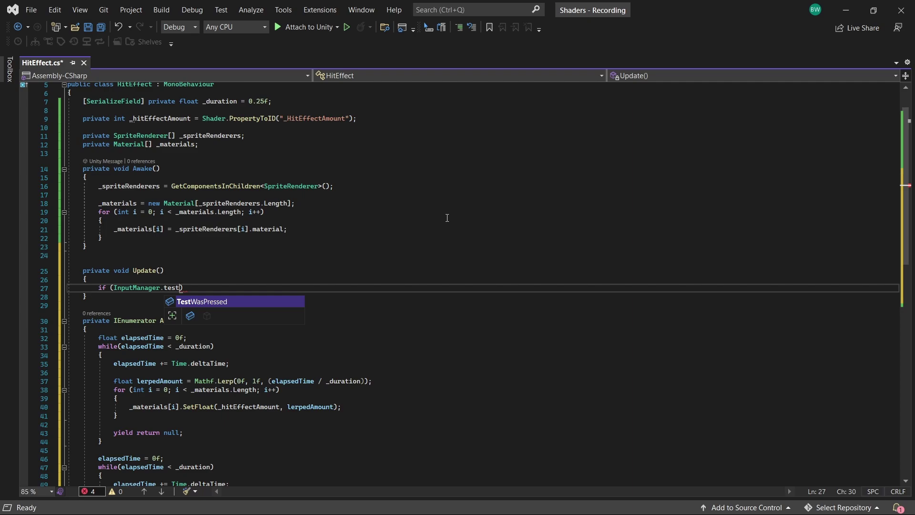
pyautogui.press('Return')
pyautogui.write('{')
pyautogui.press('Return')
pyautogui.write('StartCoroutine(Apply')
pyautogui.press('Tab')
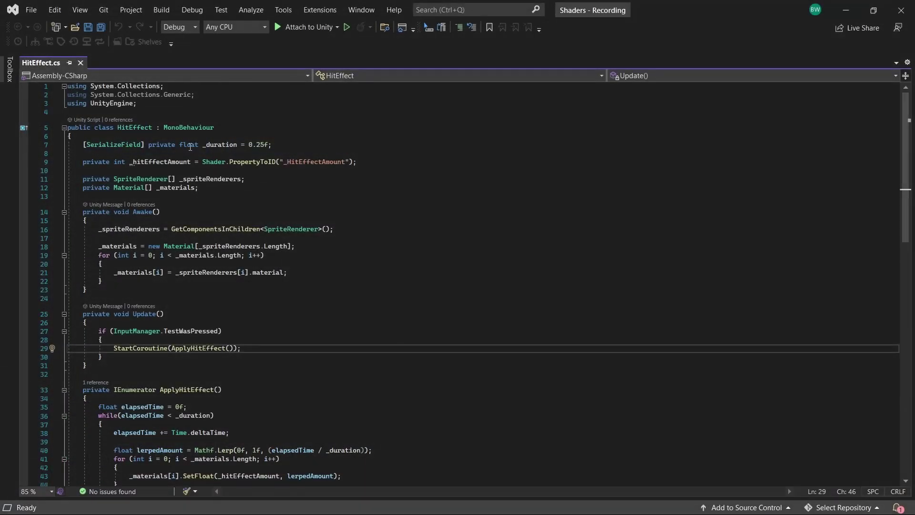
# Add 'using DG.Tweening;' and declare a private float _lerpAmount field
pyautogui.click(181, 105)
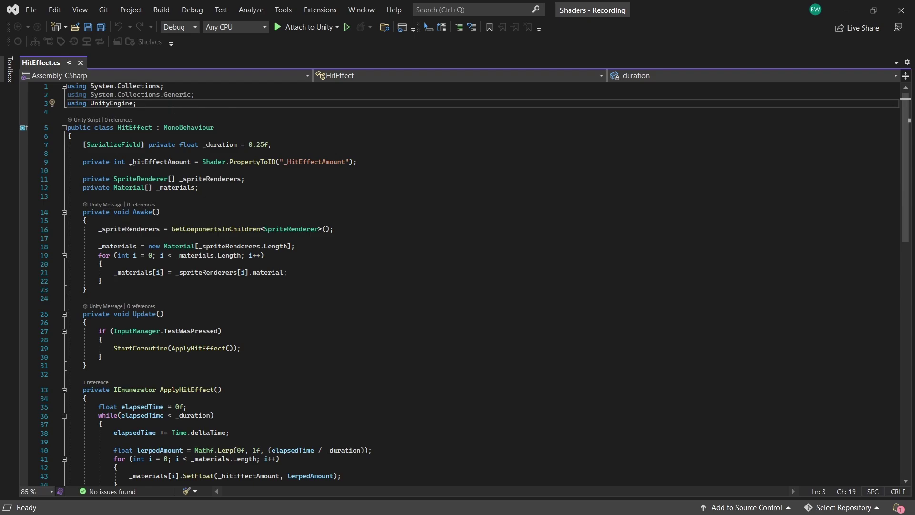
pyautogui.press('Return')
pyautogui.write('using DG.Tweening;')
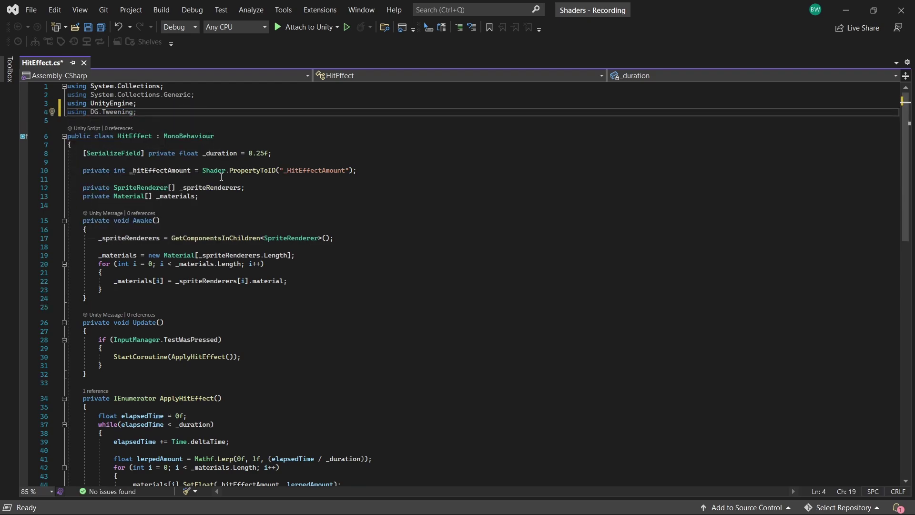
pyautogui.click(213, 196)
pyautogui.press('Return')
pyautogui.press('Return')
pyautogui.write('private flo')
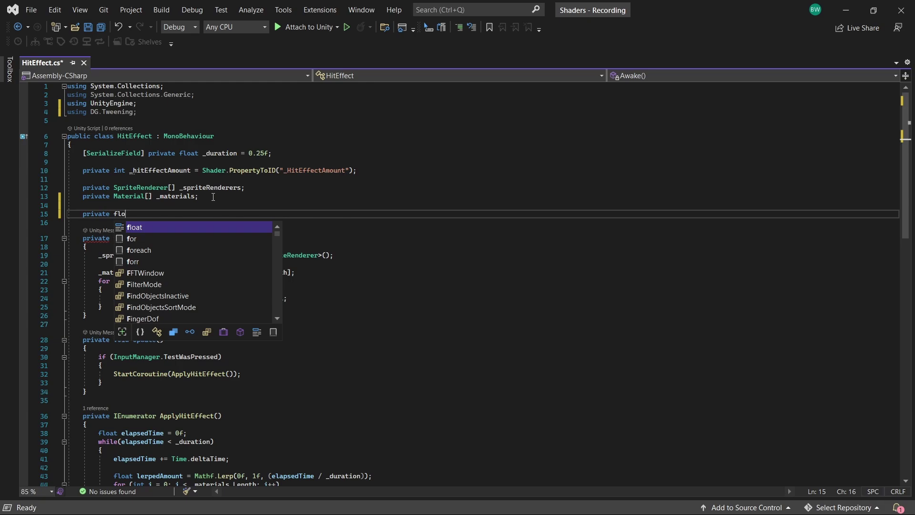
pyautogui.write('at _lerpAmount;')
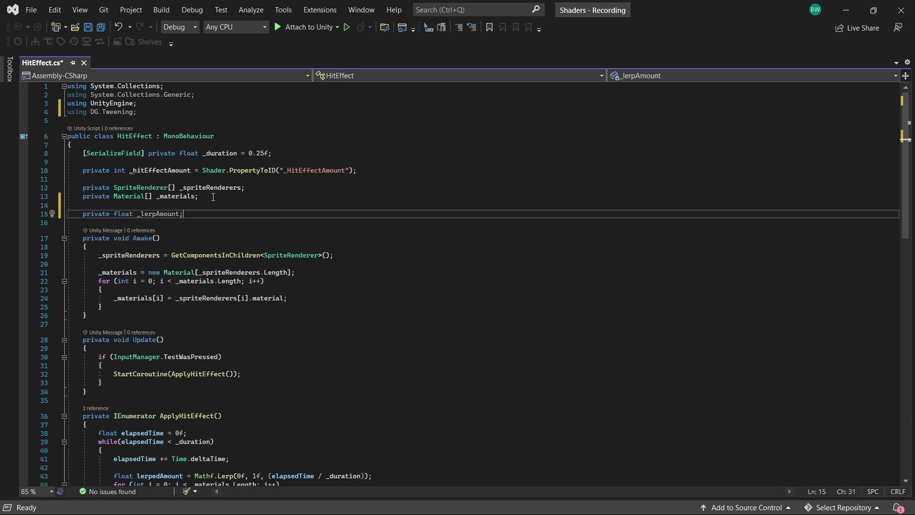
# Delete the StartCoroutine call and the old ApplyHitEffect coroutine
pyautogui.moveTo(241, 373); pyautogui.dragTo(113, 374)
pyautogui.press('Delete')
pyautogui.scroll(-10, 218, 286)
pyautogui.press('Delete')
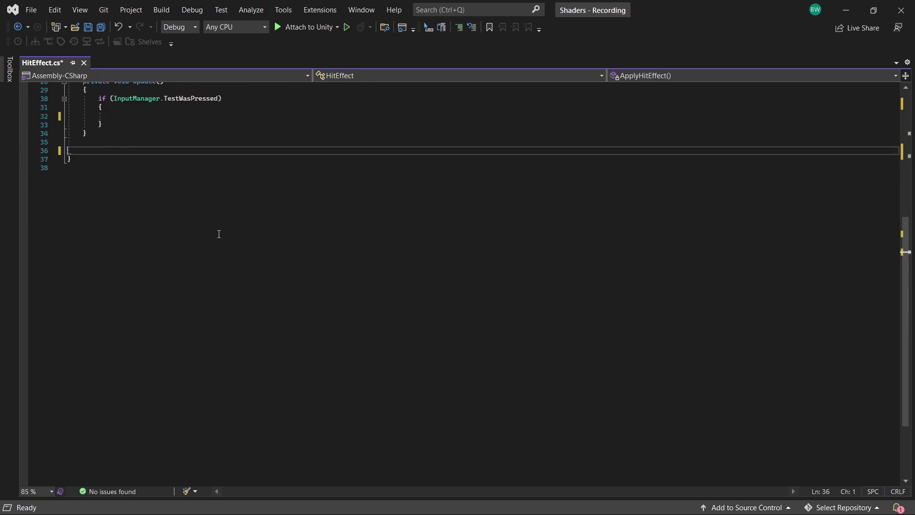
pyautogui.scroll(10, 219, 231)
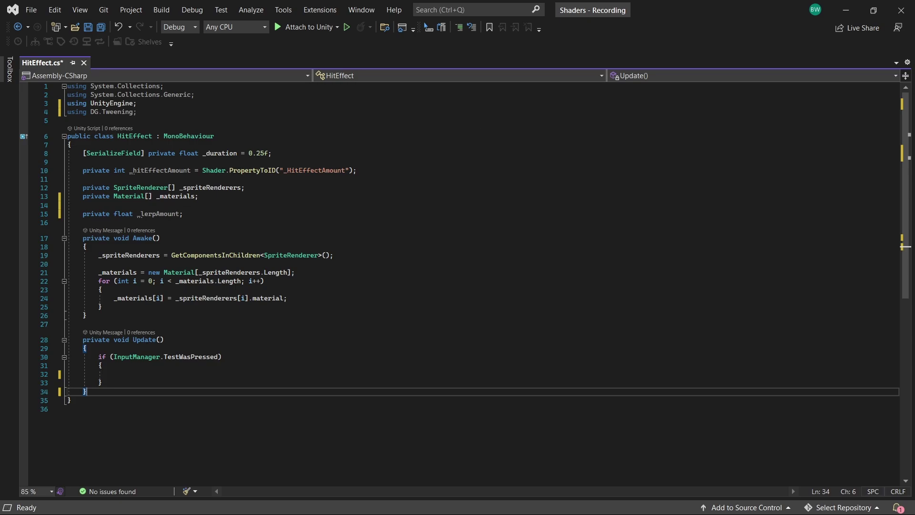
pyautogui.scroll(-3, 230, 300)
# Add a GetLerpValue method that returns _lerpAmount
pyautogui.press('Return')
pyautogui.press('Return')
pyautogui.write('pr')
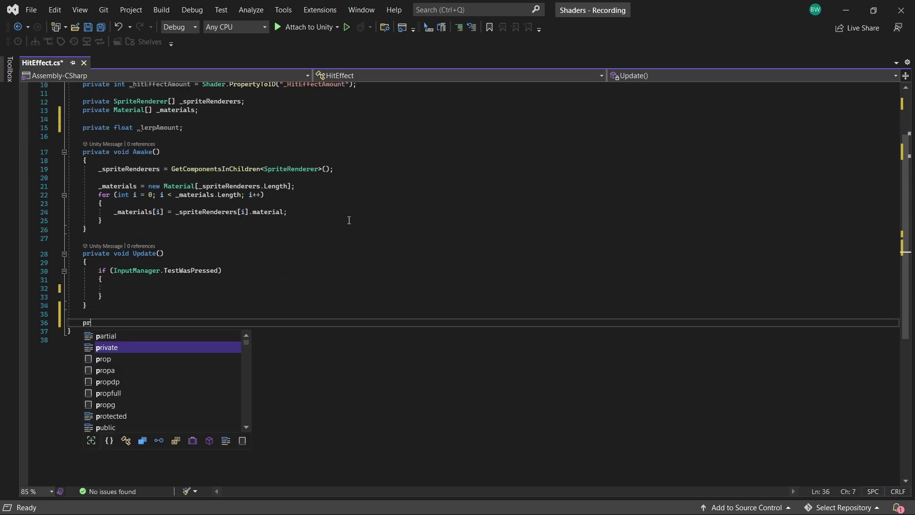
pyautogui.write('ivate float GetLerpValue()')
pyautogui.press('Return')
pyautogui.write('{')
pyautogui.press('Return')
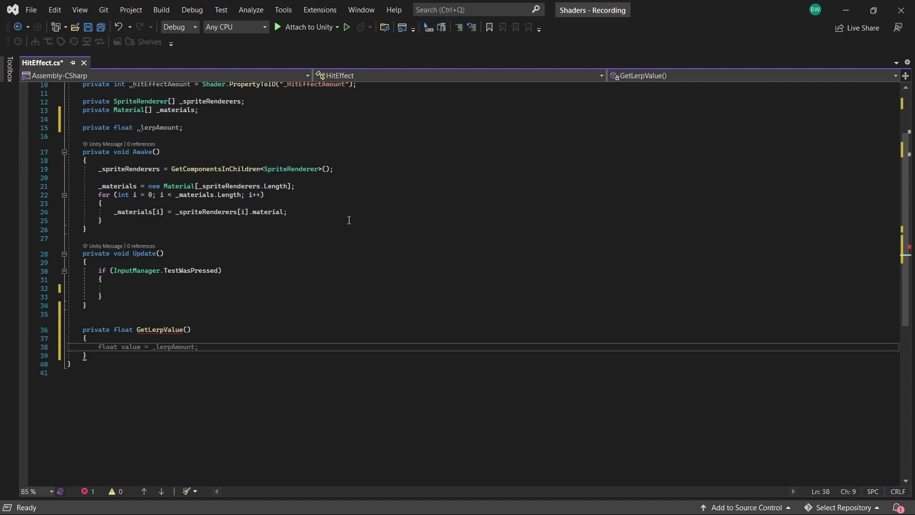
pyautogui.write('return _lerpAmount;')
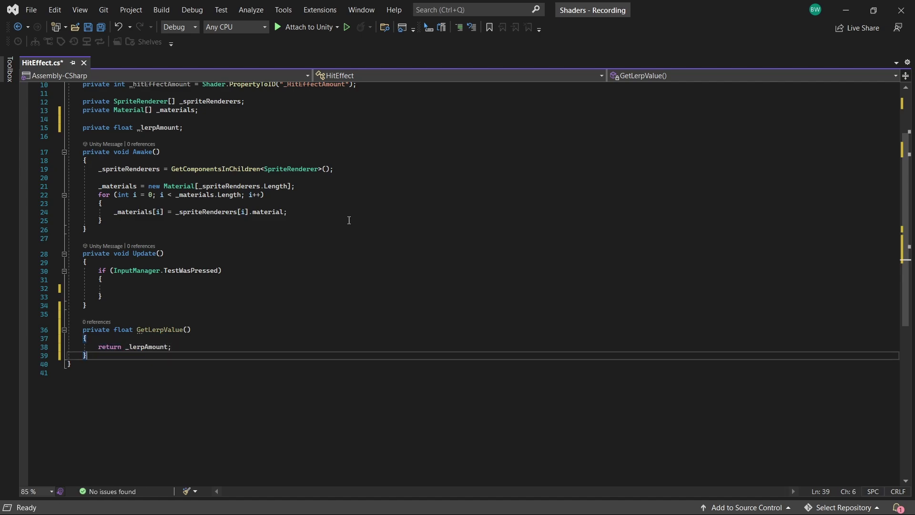
pyautogui.press('Down')
# Add SetLerpValue(float newValue) assigning newValue to _lerpAmount, and save the script
pyautogui.press('Return')
pyautogui.press('Return')
pyautogui.write('private void SetLerp')
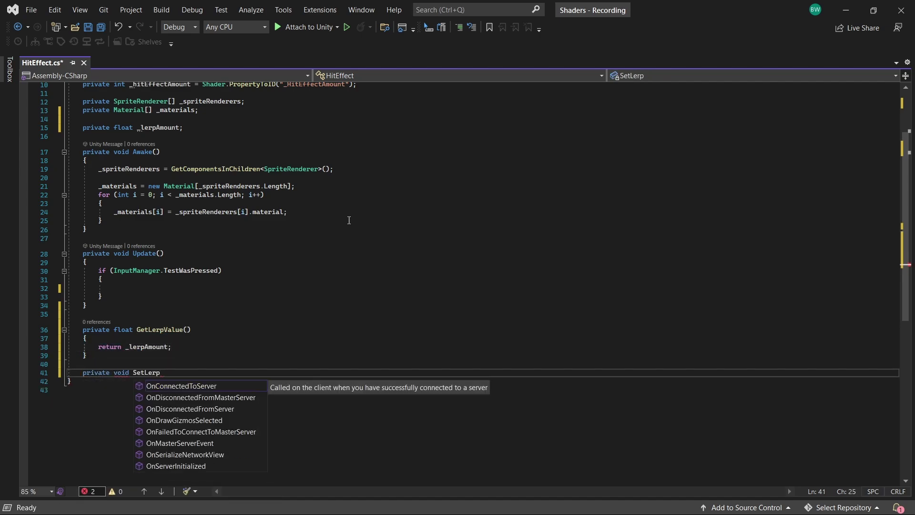
pyautogui.write('Value(float new Value)')
pyautogui.press('Return')
pyautogui.write('{')
pyautogui.press('Return')
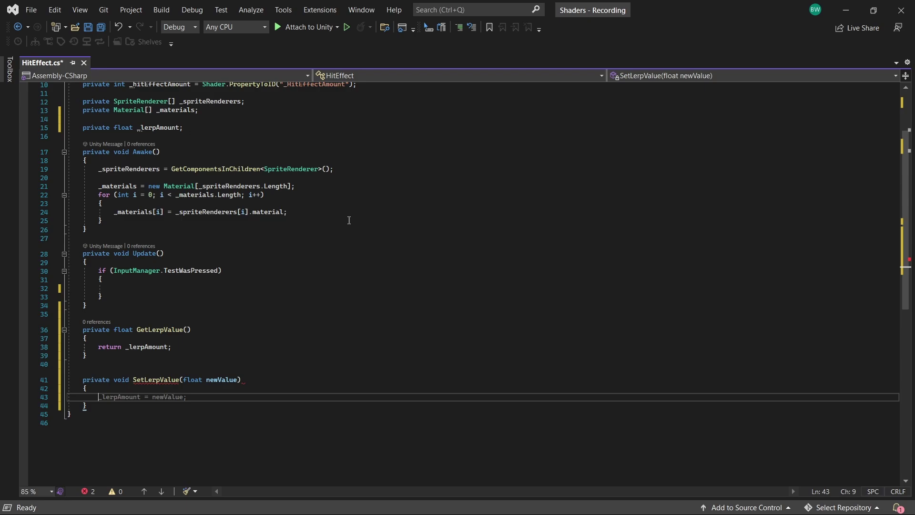
pyautogui.write('_l')
pyautogui.press('Tab')
pyautogui.press('Tab')
pyautogui.hotkey('ctrl', 's')
pyautogui.click(163, 288)
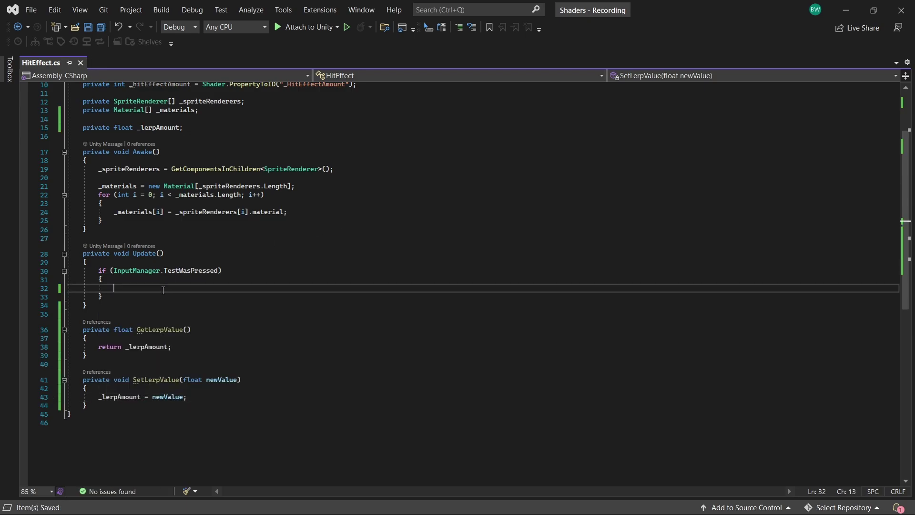
pyautogui.write('Dotw')
pyautogui.press('Tab')
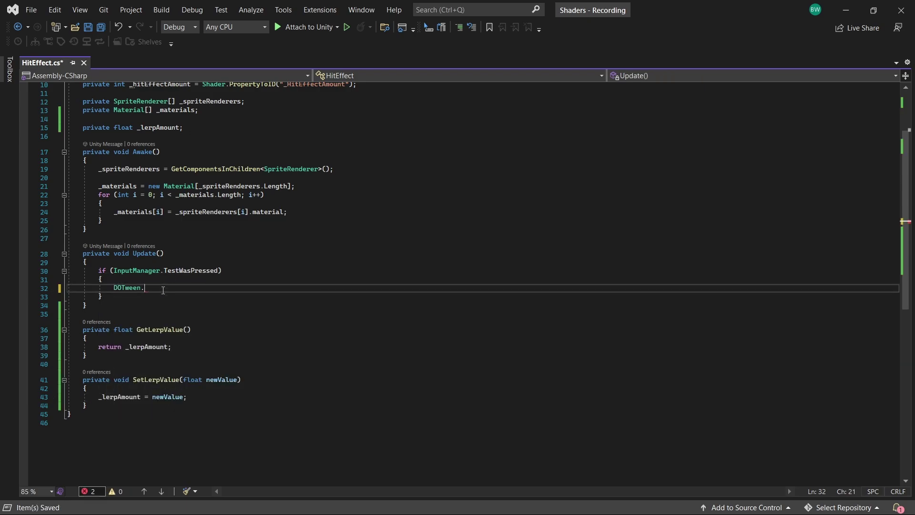
# In the if block, reset _lerpAmount to 0f and call DOTween.To(GetLerpValue, SetLerpValue, 1f, _duration)
pyautogui.write('.To(')
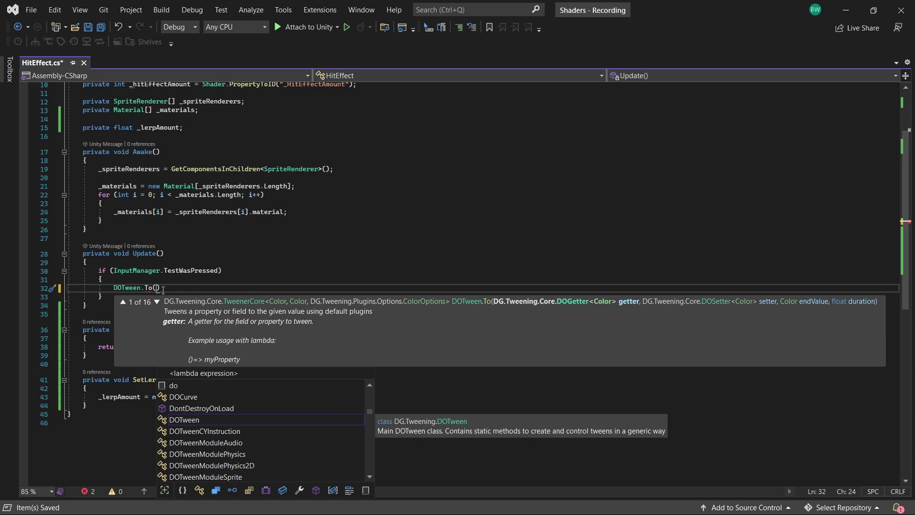
pyautogui.press('Escape')
pyautogui.press('Up')
pyautogui.press('Return')
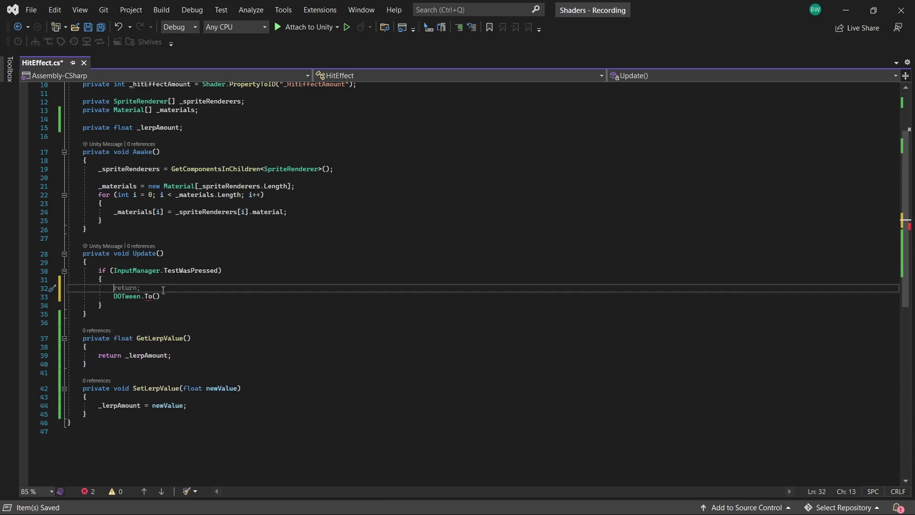
pyautogui.write('_le')
pyautogui.press('Tab')
pyautogui.press('Tab')
pyautogui.press('Down')
pyautogui.press('Left')
pyautogui.write('GetLerpValue')
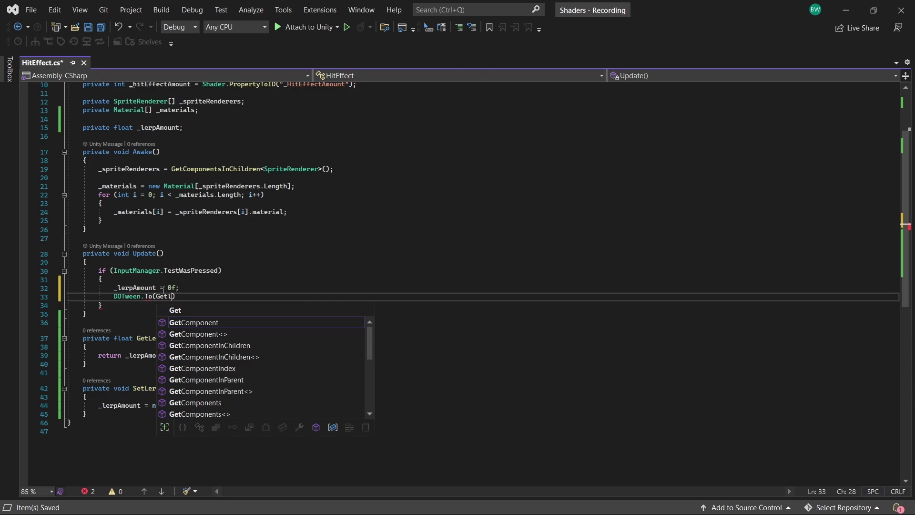
pyautogui.write(', SetLerpValue')
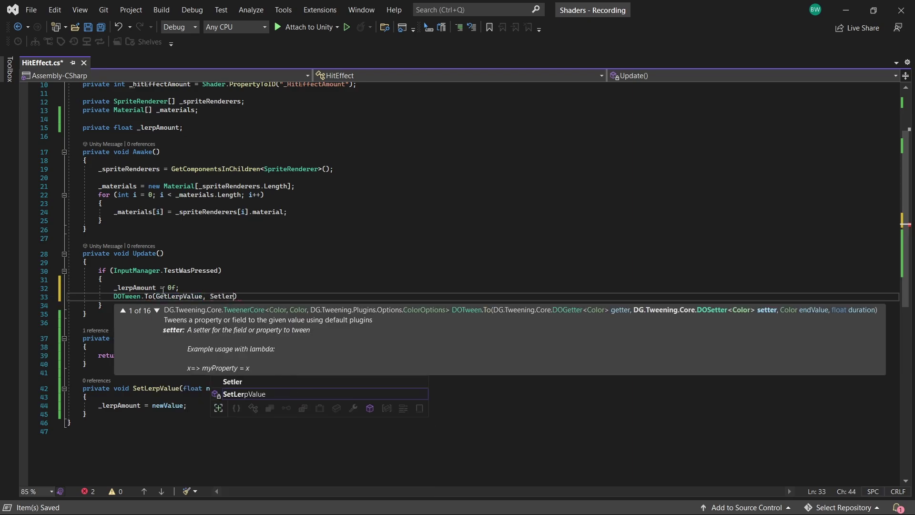
pyautogui.write(', 1f')
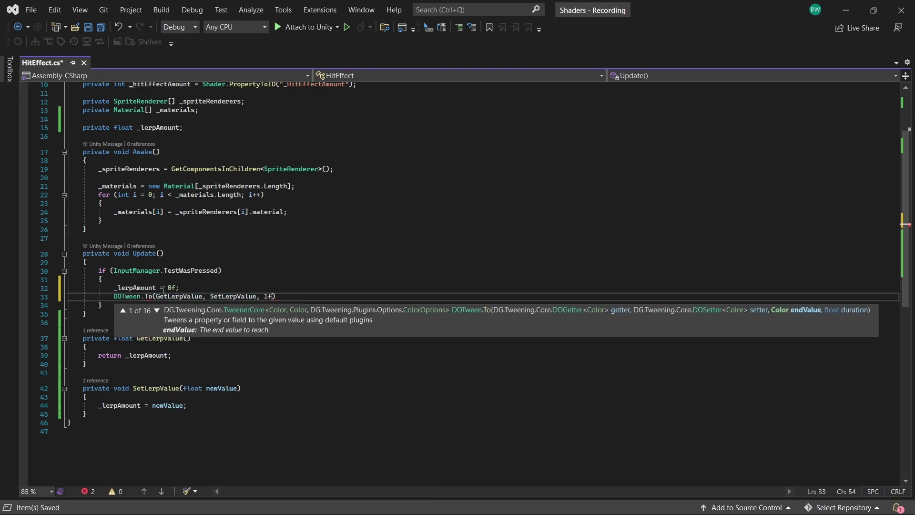
pyautogui.write(', _dur')
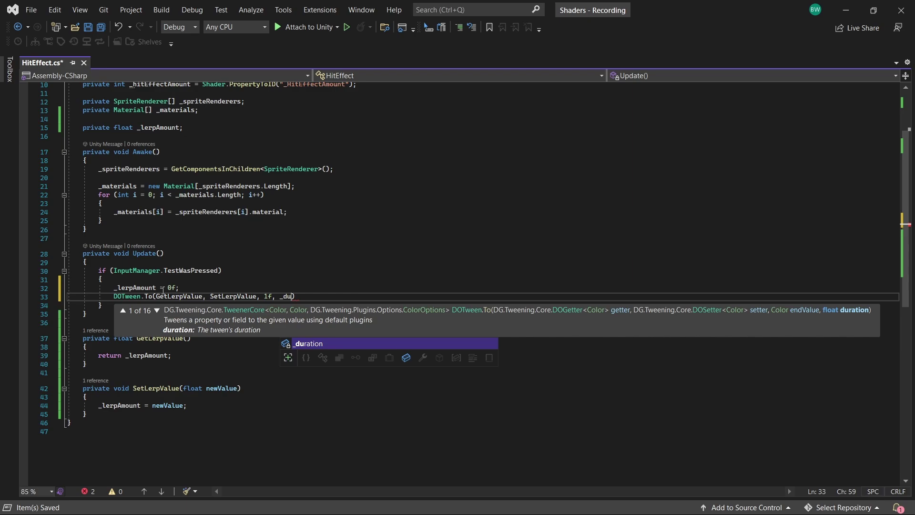
pyautogui.write('ation)')
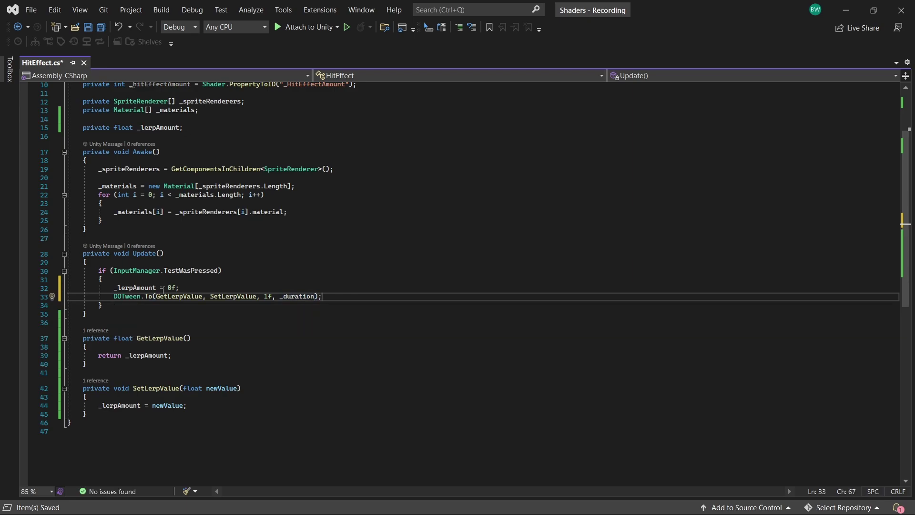
# Add an OnLerpUpdate method setting _hitEffectAmount on every material to GetLerpValue()
pyautogui.press('Down')
pyautogui.press('Down')
pyautogui.press('Return')
pyautogui.press('Return')
pyautogui.write('priva')
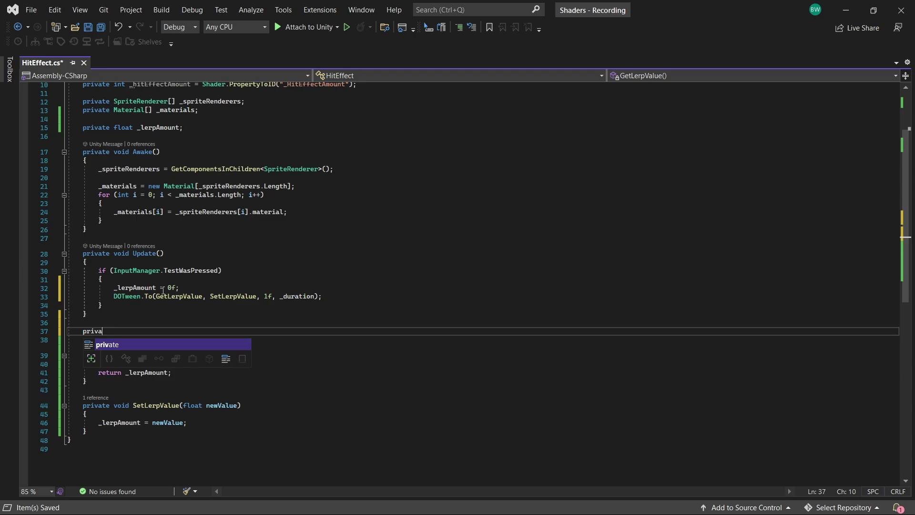
pyautogui.write('te void OnLerpUpdate()')
pyautogui.press('Return')
pyautogui.write('{')
pyautogui.press('Return')
pyautogui.write('for')
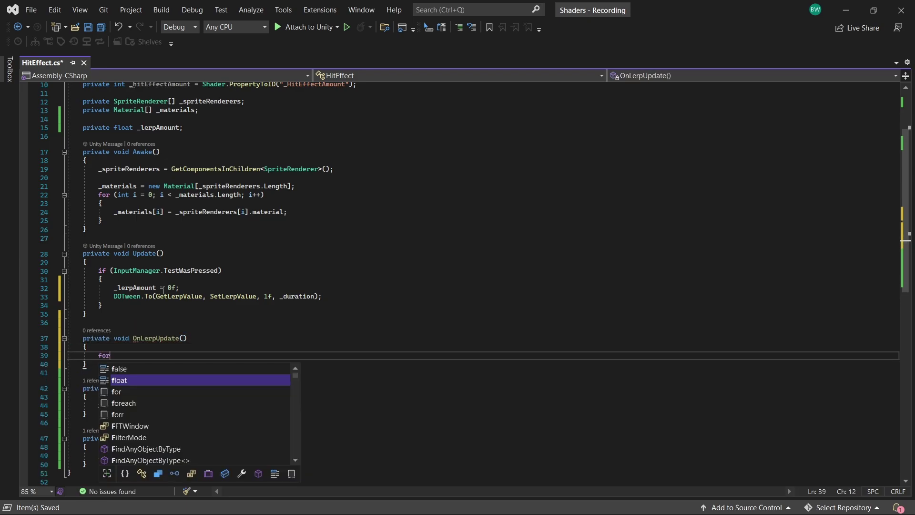
pyautogui.press('Tab')
pyautogui.press('Tab')
pyautogui.write('_')
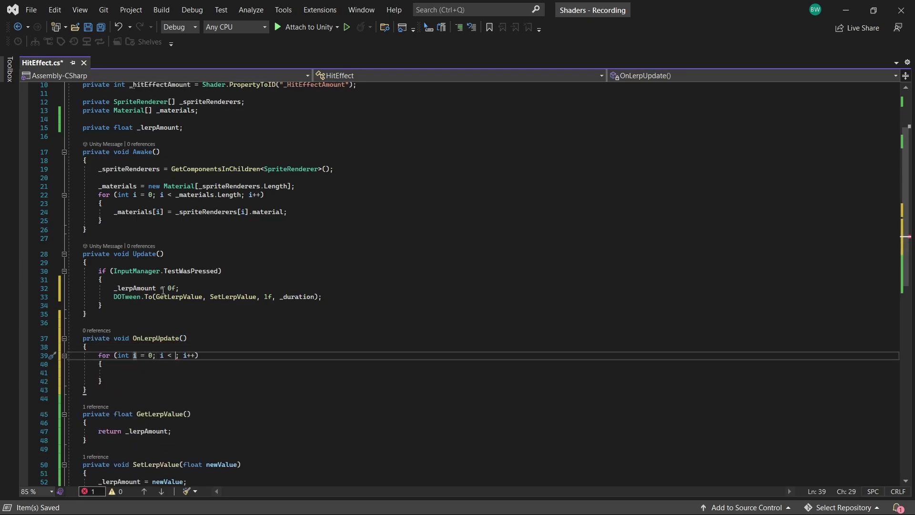
pyautogui.write('materials.Length')
pyautogui.press('Return')
pyautogui.write('_materials[i].s')
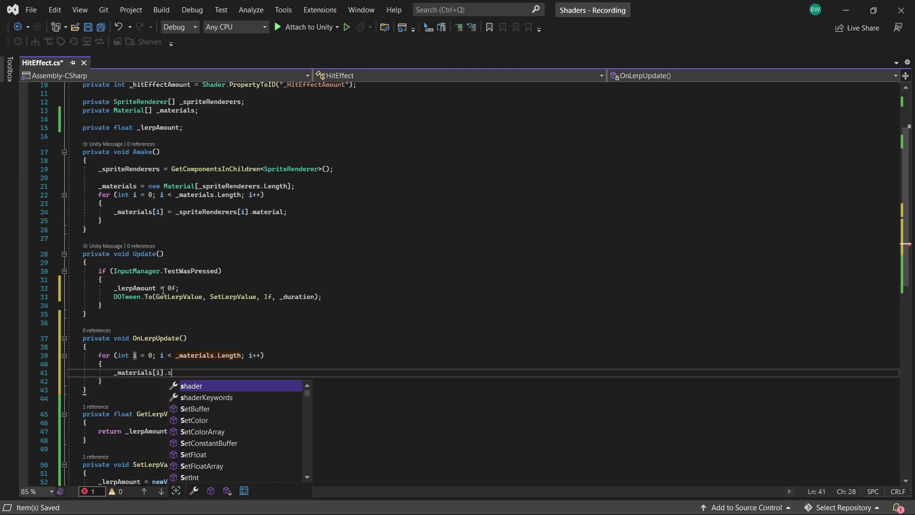
pyautogui.write('etFloat(_hitEffectAmount, G')
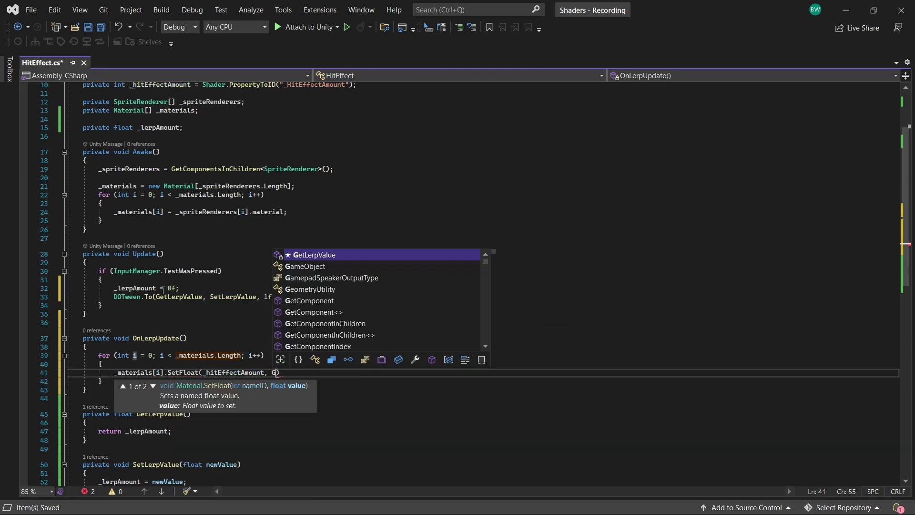
pyautogui.press('Tab')
pyautogui.write('());')
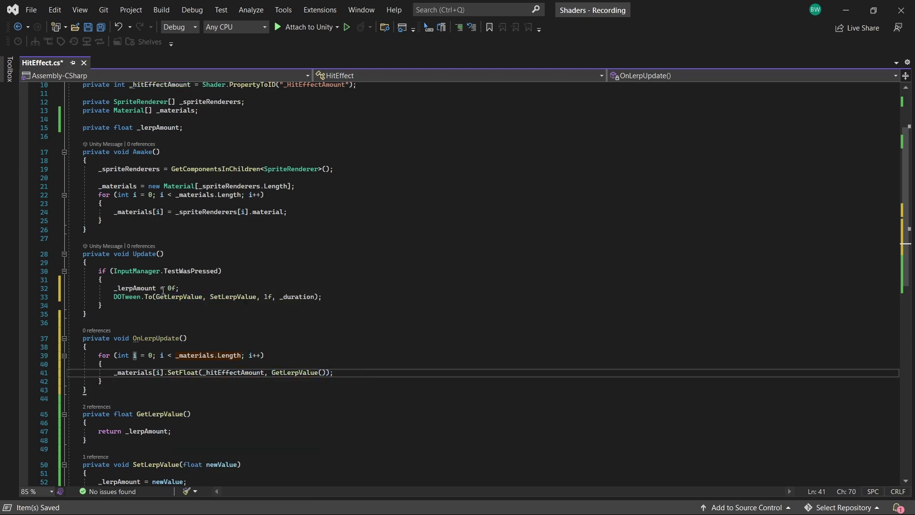
# Chain .OnUpdate(OnLerpUpdate) onto the DOTween.To call and save HitEffect.cs
pyautogui.click(318, 297)
pyautogui.write('.OnUpd')
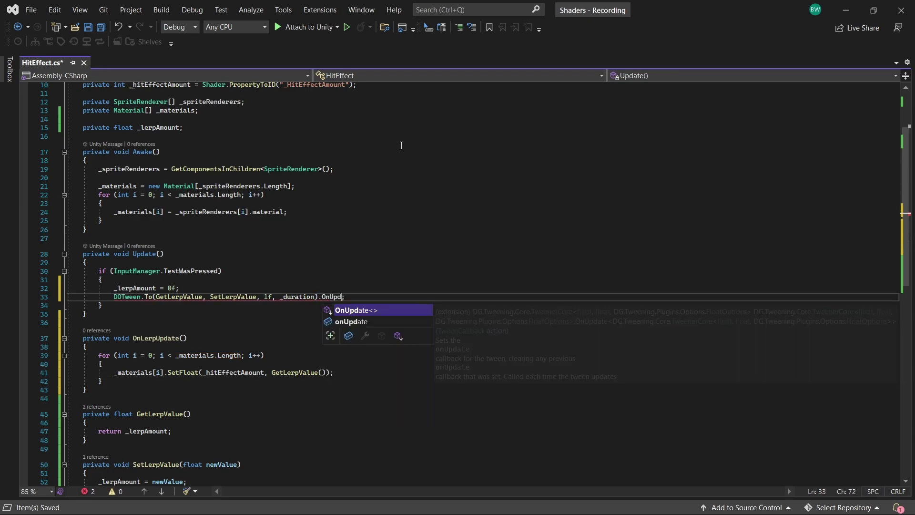
pyautogui.press('Tab')
pyautogui.write('(OnLerp')
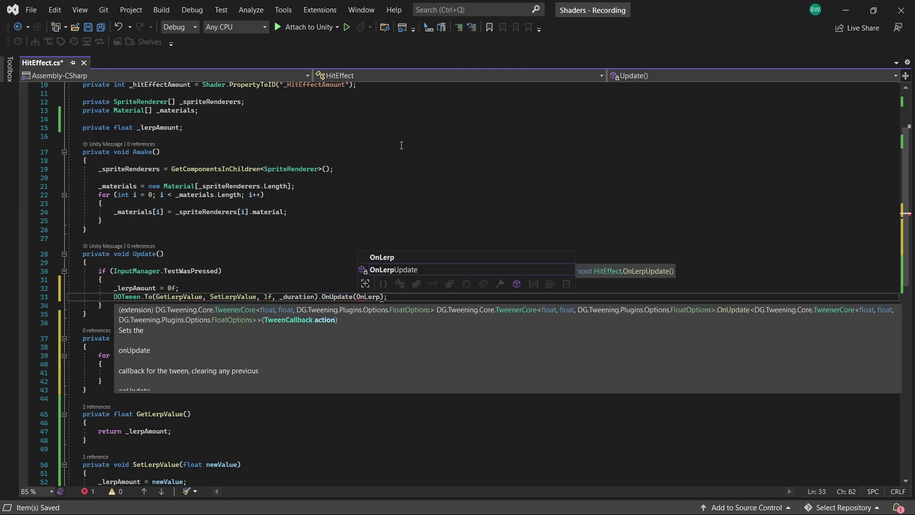
pyautogui.press('Tab')
pyautogui.hotkey('ctrl', 's')
pyautogui.press('Up')
pyautogui.press('Up')
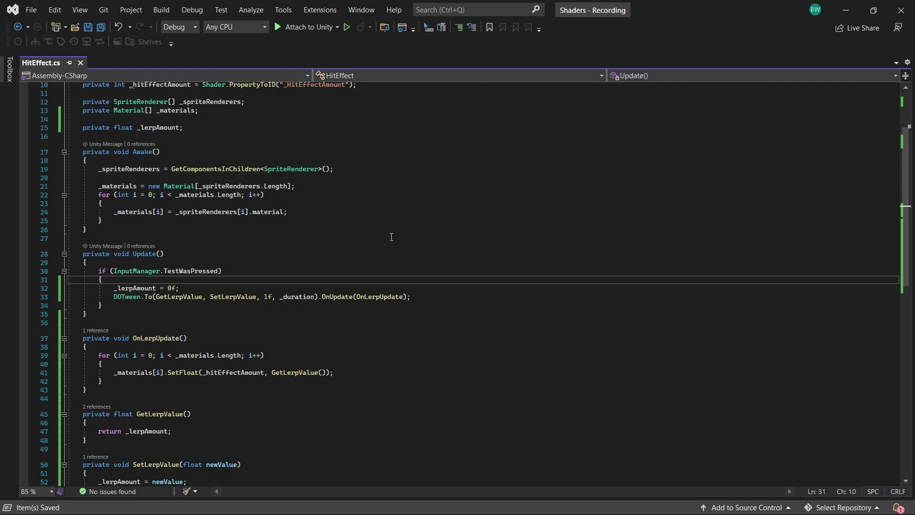
# Add an OnLerpComplete method that tweens the lerp back to 0f over _duration with DOTween.To
pyautogui.press('Down')
pyautogui.press('Down')
pyautogui.press('Down')
pyautogui.press('Down')
pyautogui.press('Down')
pyautogui.press('Down')
pyautogui.press('Down')
pyautogui.press('Down')
pyautogui.press('Down')
pyautogui.press('Down')
pyautogui.press('Down')
pyautogui.press('Down')
pyautogui.press('End')
pyautogui.press('Return')
pyautogui.press('Return')
pyautogui.write('private void ')
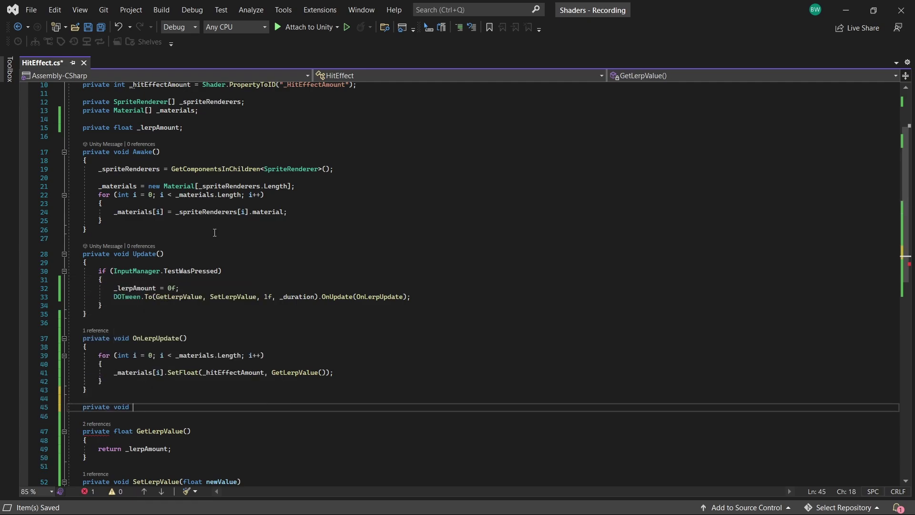
pyautogui.write('OnLerpComplete')
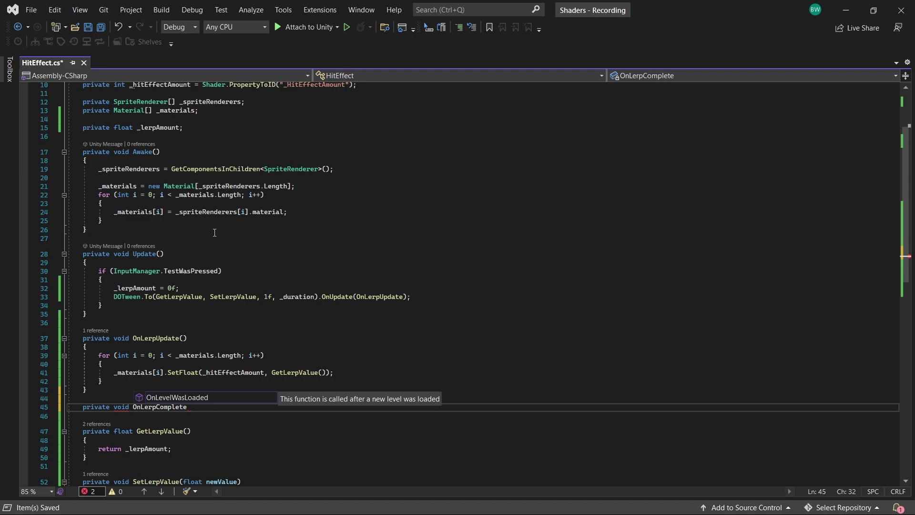
pyautogui.write('()')
pyautogui.press('Return')
pyautogui.write('{')
pyautogui.press('Return')
pyautogui.write('DOTween.')
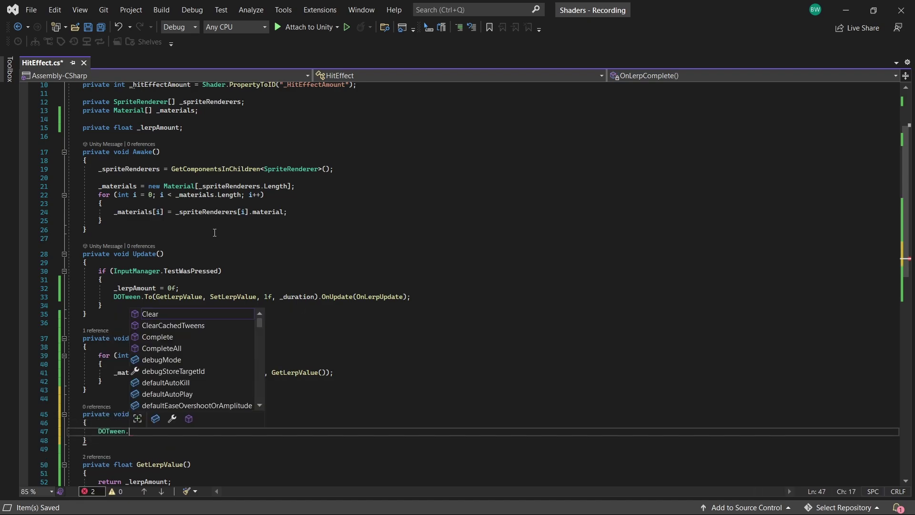
pyautogui.write('To(GetLerpValue, SetLerpValue')
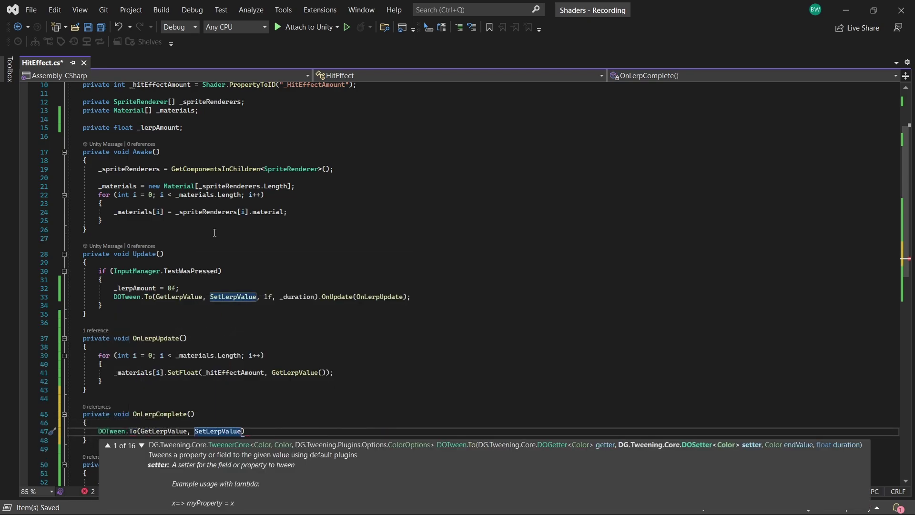
pyautogui.write(', 0f')
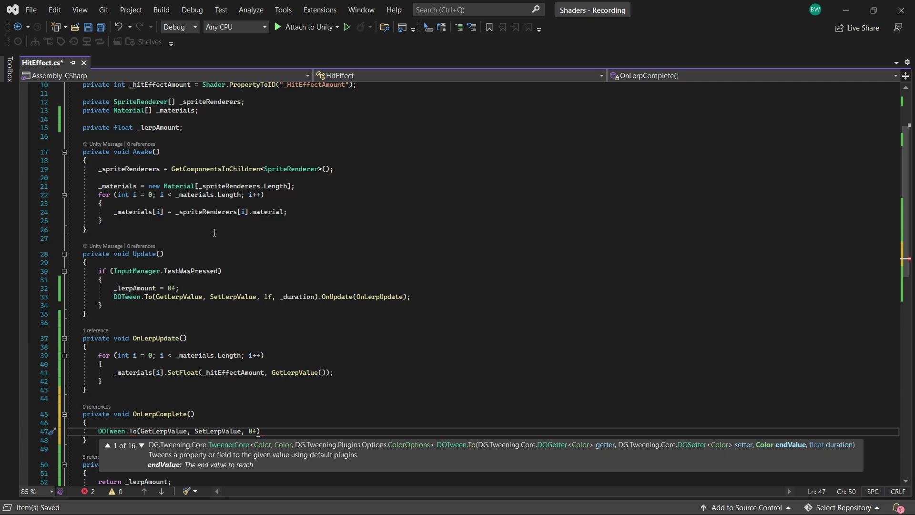
pyautogui.write(', _duration).OnUpdate(OnLerpComplete);')
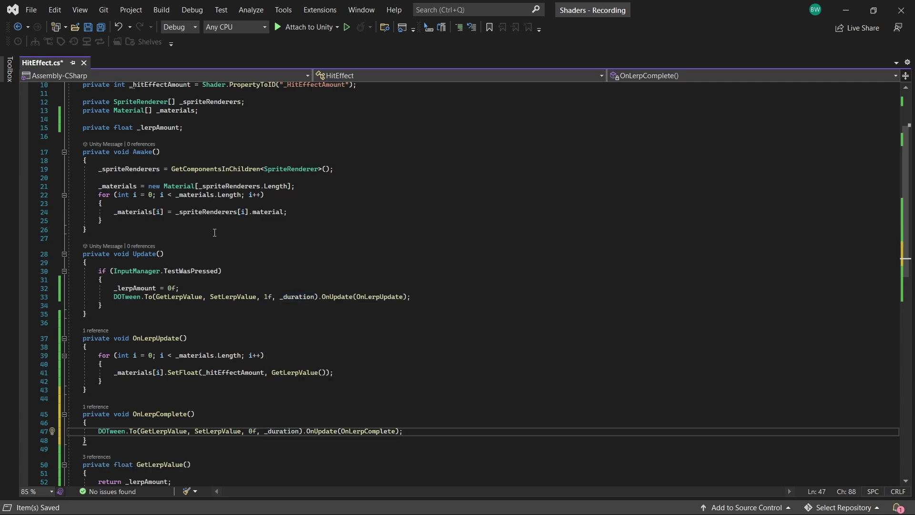
# Chain .OnComplete(OnLerpComplete) onto the Update tween and save
pyautogui.click(412, 297)
pyautogui.write('.OnCom')
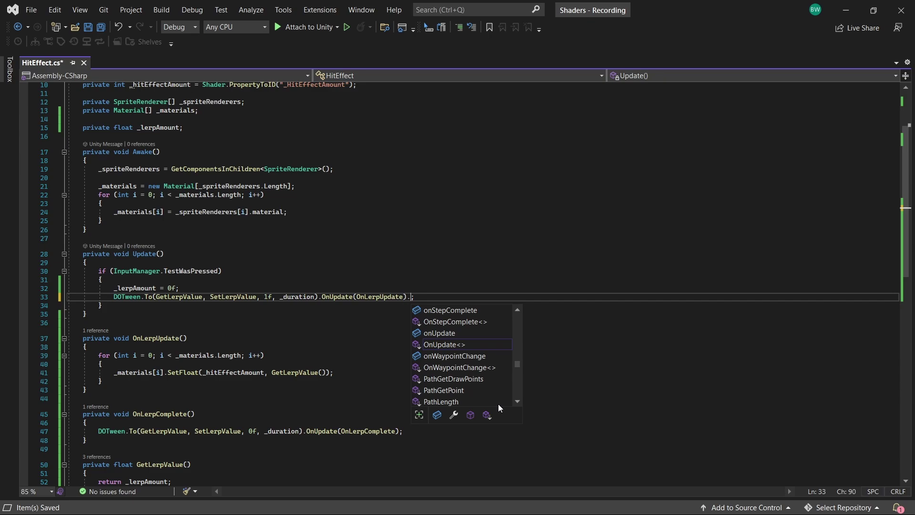
pyautogui.press('Tab')
pyautogui.write('(On')
pyautogui.press('Tab')
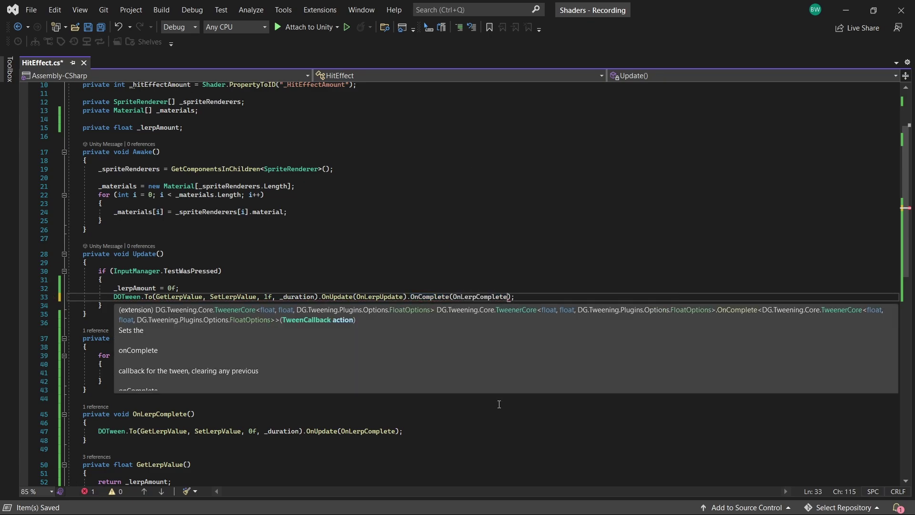
pyautogui.hotkey('ctrl', 's')
pyautogui.click(525, 293)
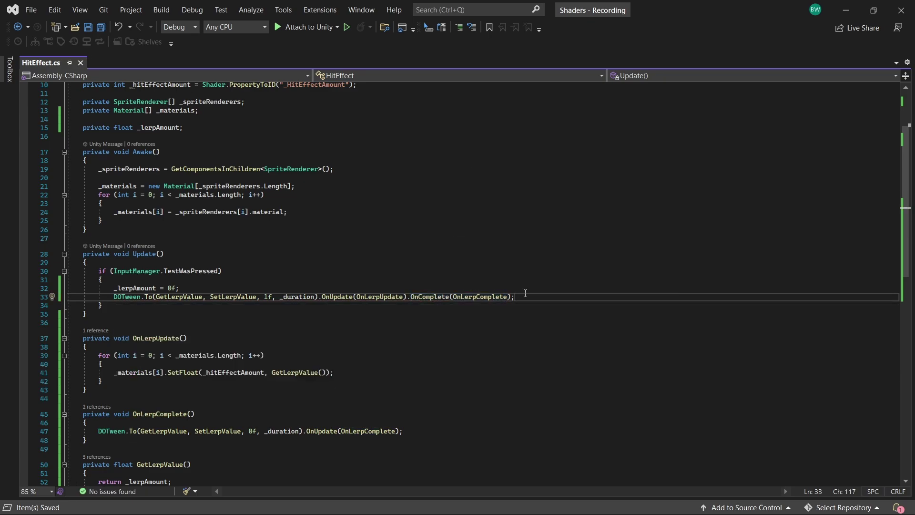
# Correct the second tween's OnUpdate callback to OnLerpUpdate and save HitEffect.cs
pyautogui.doubleClick(368, 431)
pyautogui.write('OnLerpU')
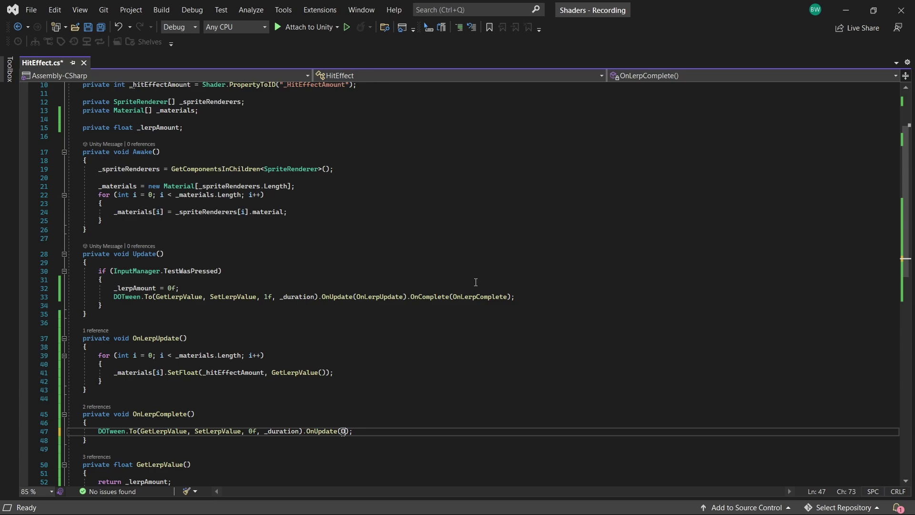
pyautogui.press('Tab')
pyautogui.hotkey('ctrl', 's')
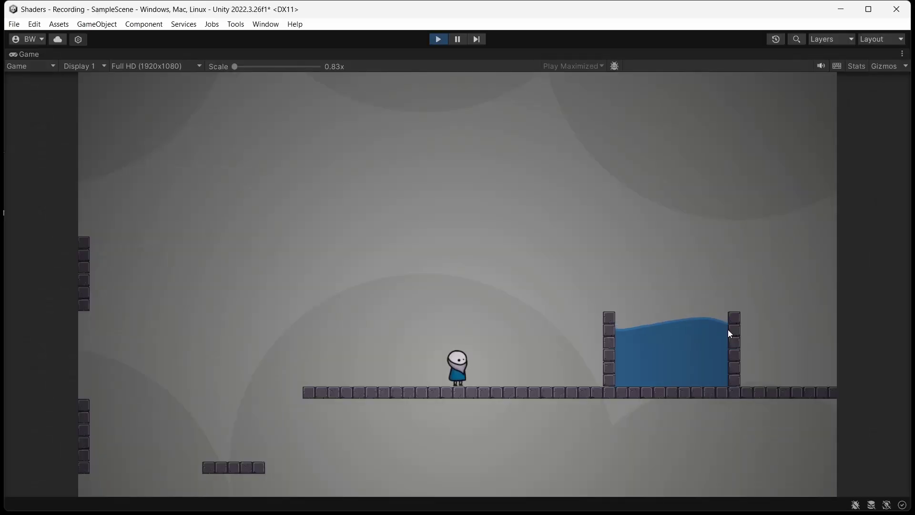
# Trigger the hit seven times with T, watching the character flash white and fade back
pyautogui.press('t')
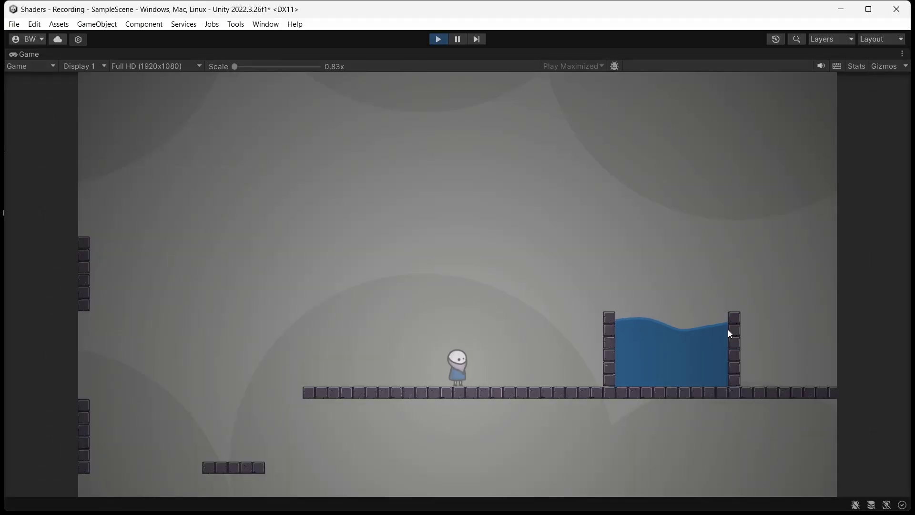
pyautogui.press('t')
pyautogui.press('t')
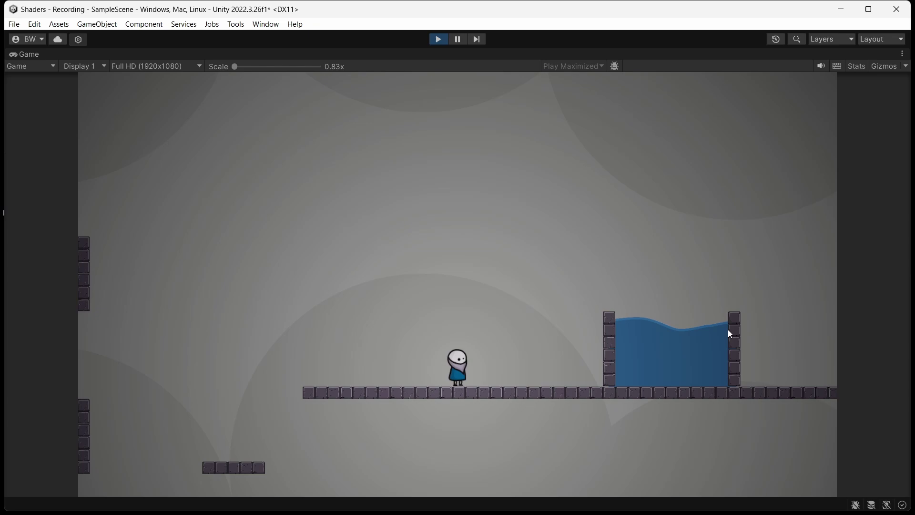
pyautogui.press('t')
pyautogui.press('t')
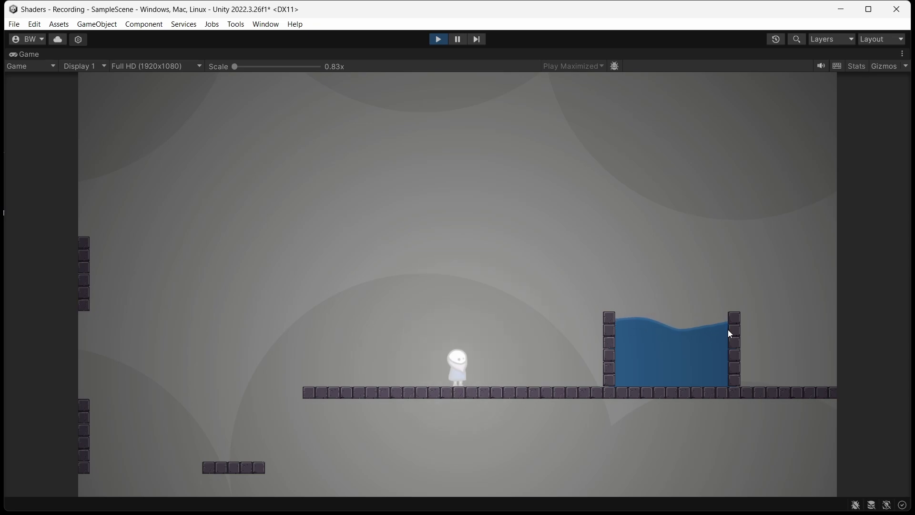
pyautogui.press('t')
pyautogui.press('t')
pyautogui.press('t')
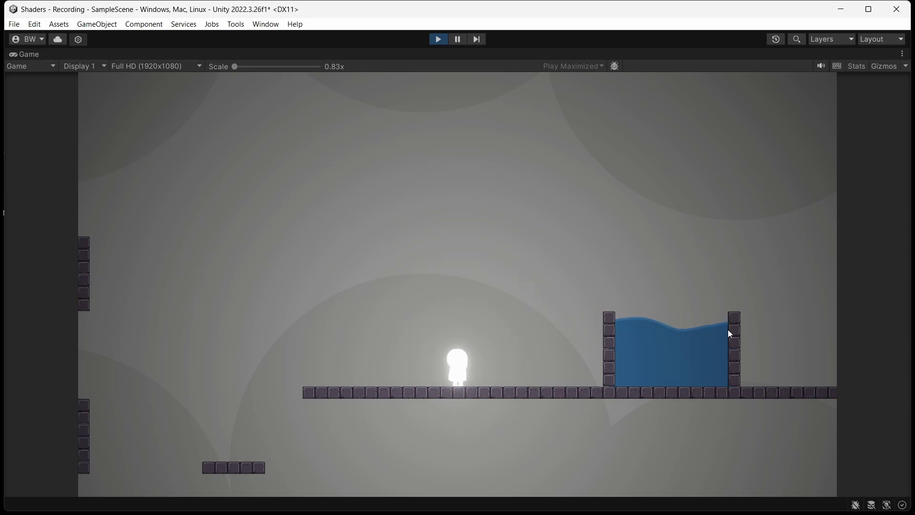
pyautogui.press('t')
pyautogui.press('t')
pyautogui.press('t')
pyautogui.press('t')
pyautogui.press('t')
pyautogui.press('t')
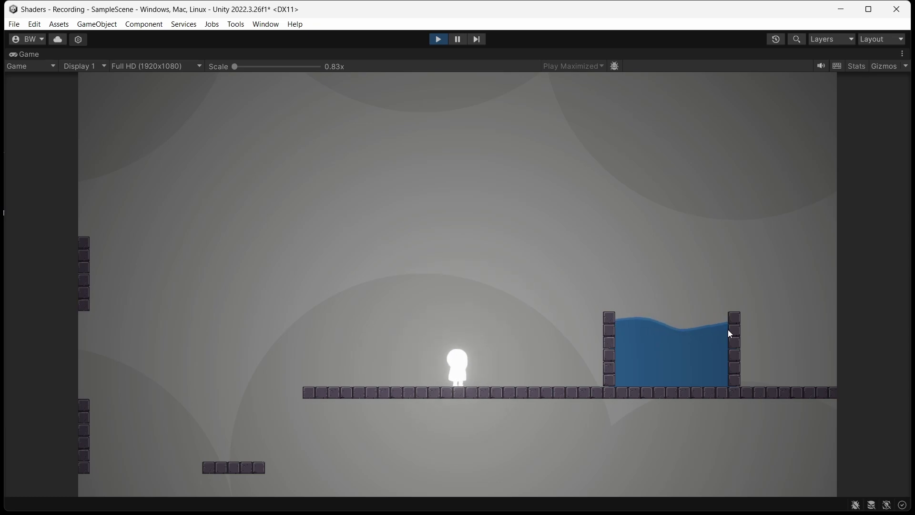
pyautogui.press('t')
pyautogui.press('t')
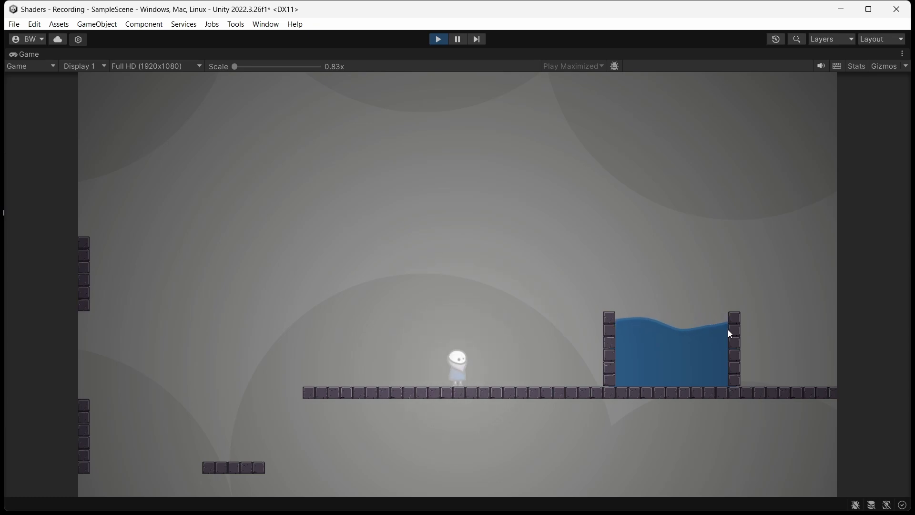
pyautogui.press('t')
pyautogui.press('t')
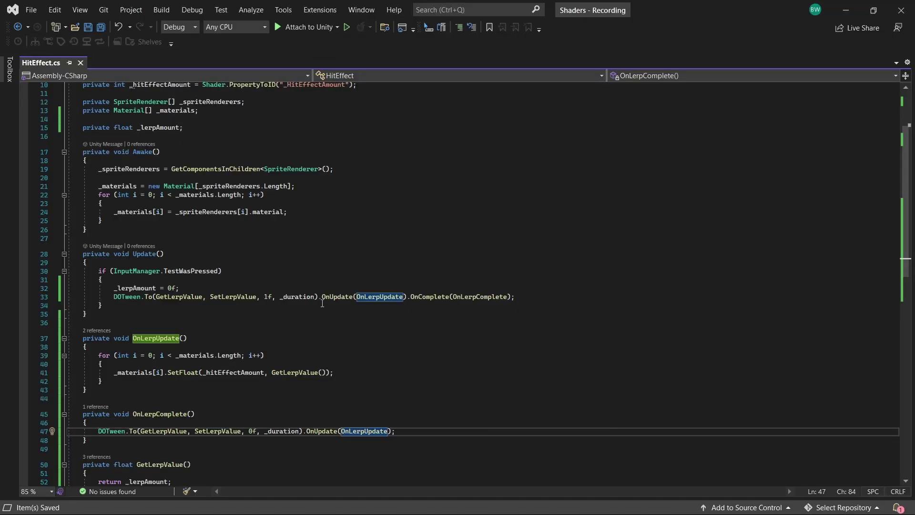
# Add .SetEase(Ease. after _duration) on the Update tween and browse the Ease values
pyautogui.click(319, 299)
pyautogui.write('.SetE')
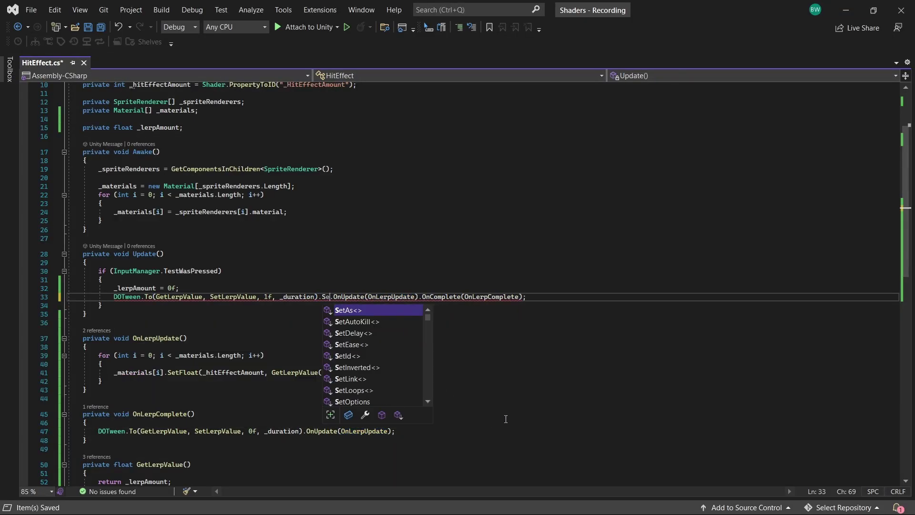
pyautogui.write('ase(Ease')
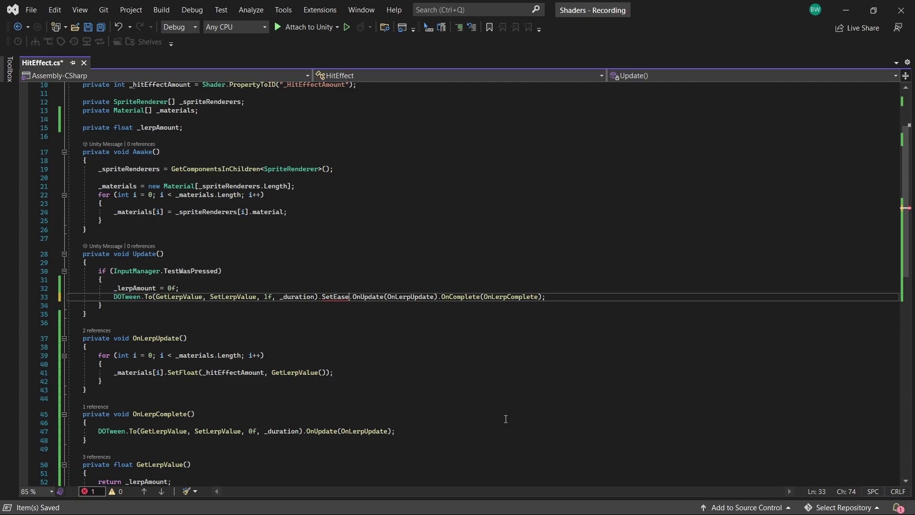
pyautogui.write('.')
pyautogui.press('Down')
pyautogui.press('Down')
pyautogui.press('Down')
pyautogui.press('Down')
pyautogui.press('Down')
pyautogui.press('Down')
pyautogui.press('Down')
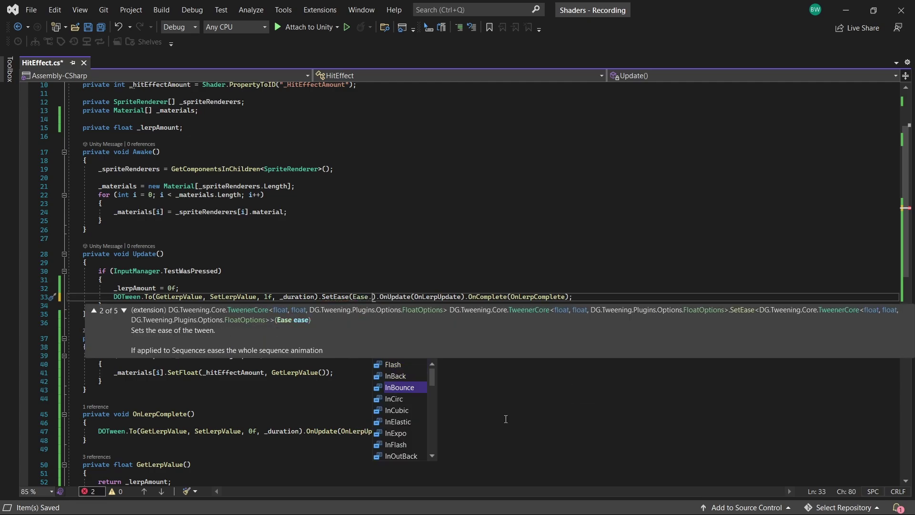
pyautogui.press('Down')
pyautogui.press('Down')
pyautogui.press('Down')
pyautogui.press('Down')
pyautogui.press('Down')
pyautogui.press('Down')
pyautogui.press('Down')
pyautogui.press('Down')
pyautogui.press('Down')
pyautogui.press('Down')
pyautogui.press('Down')
pyautogui.press('Down')
pyautogui.press('Down')
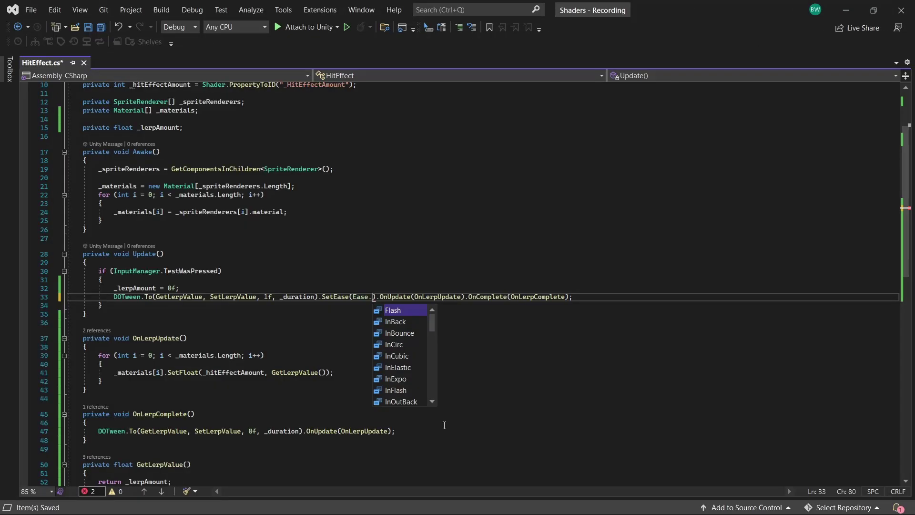
# Complete the hit tween's ease as Ease.OutExpo
pyautogui.write('oute).OnUpdate(OnLerpUpdate).OnComplete(OnLerpComplete);')
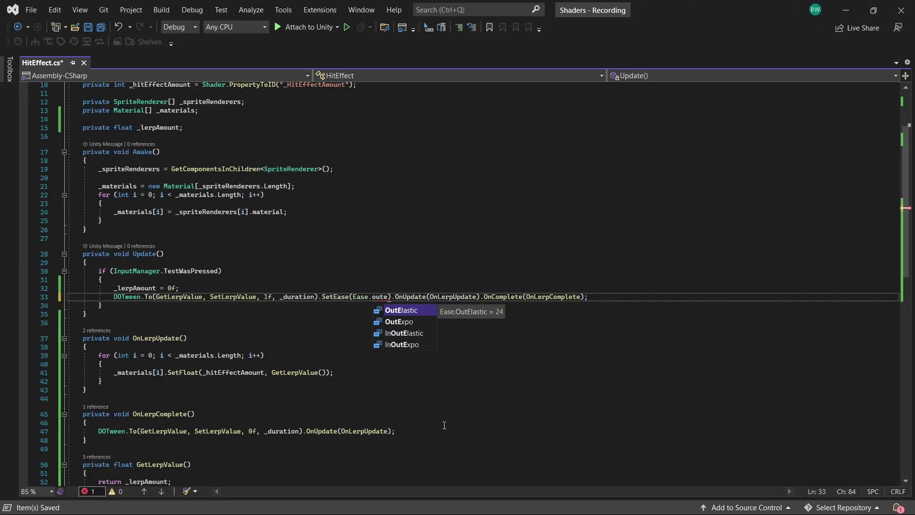
pyautogui.press('Down')
pyautogui.press('Tab')
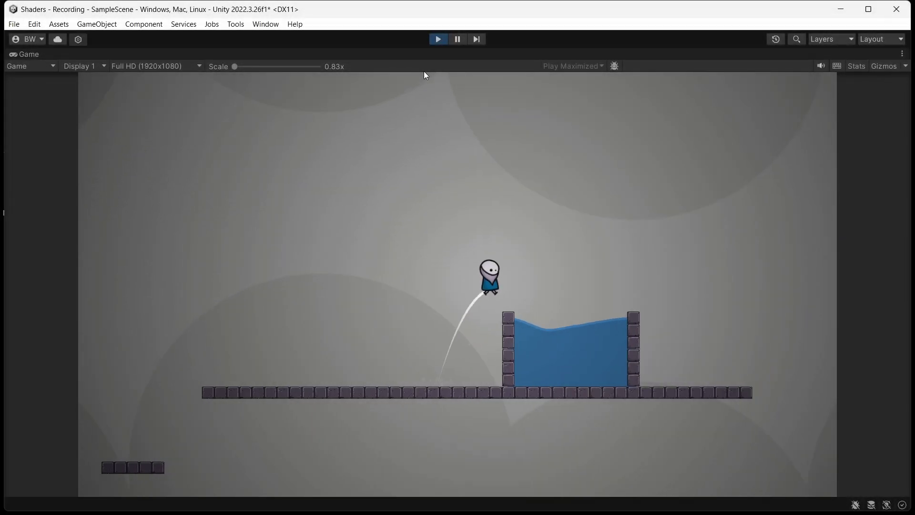
# Walk the character right with D across the level
pyautogui.press('d')
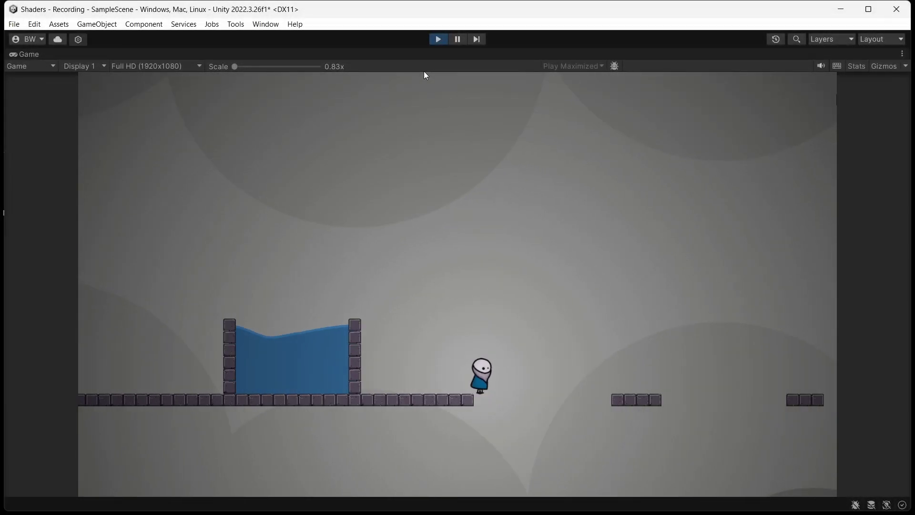